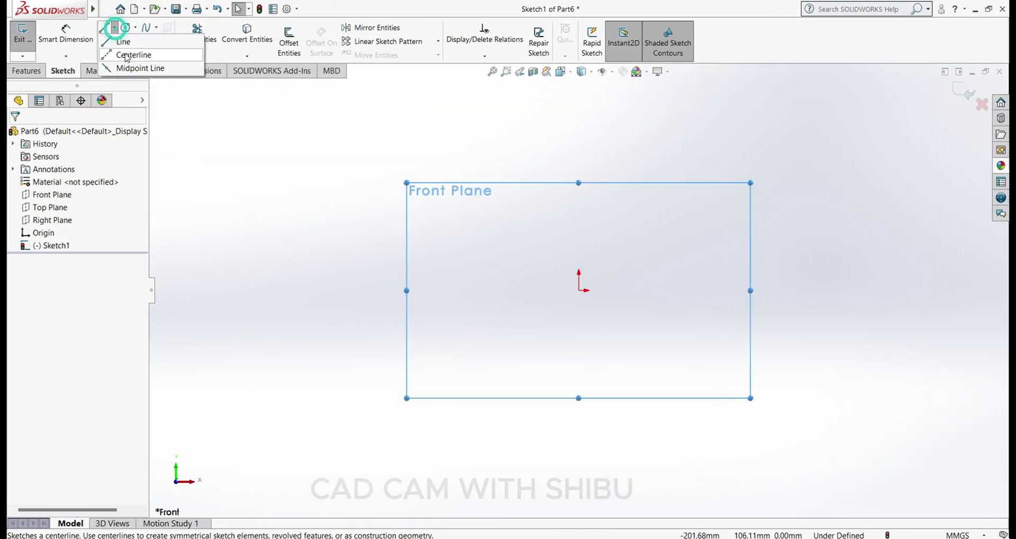
Step: Sketch a horizontal construction centerline passing through the origin on the Front Plane
left_click(127, 55)
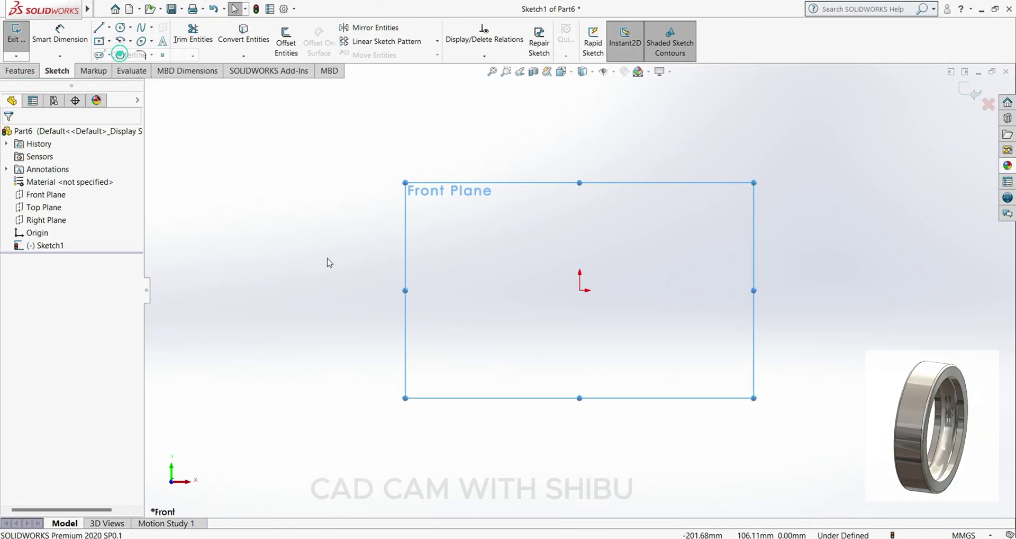
left_click(410, 291)
left_click(408, 291)
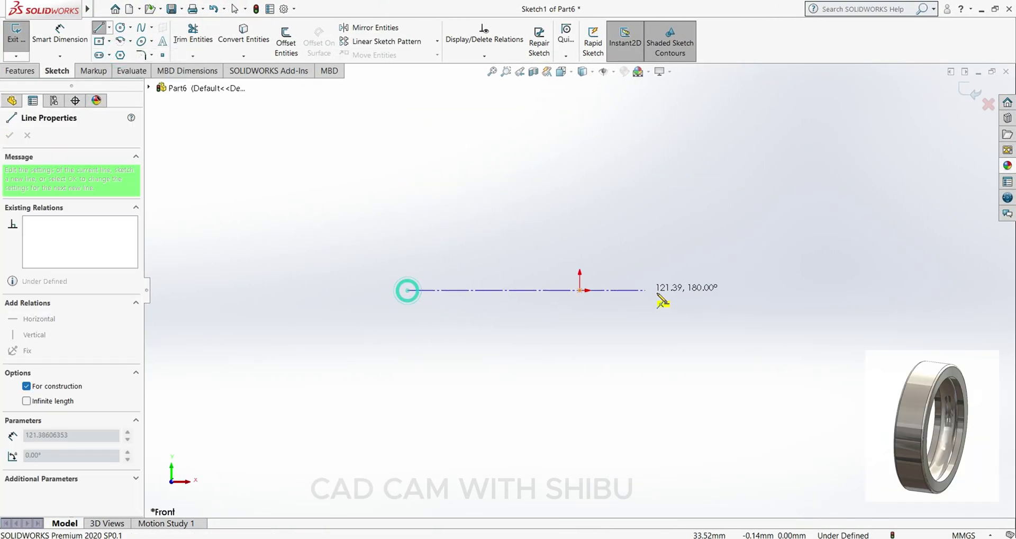
left_click(798, 290)
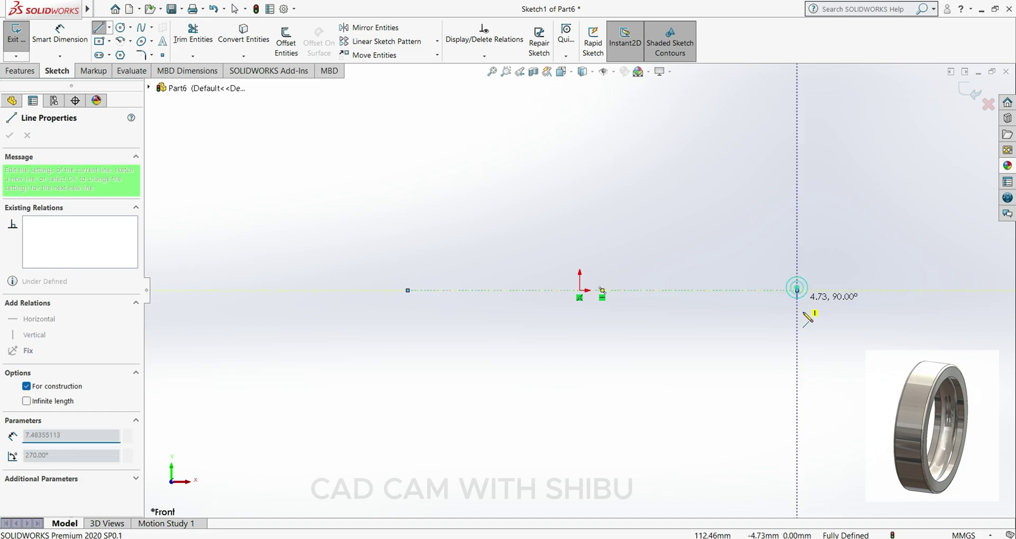
key("Escape")
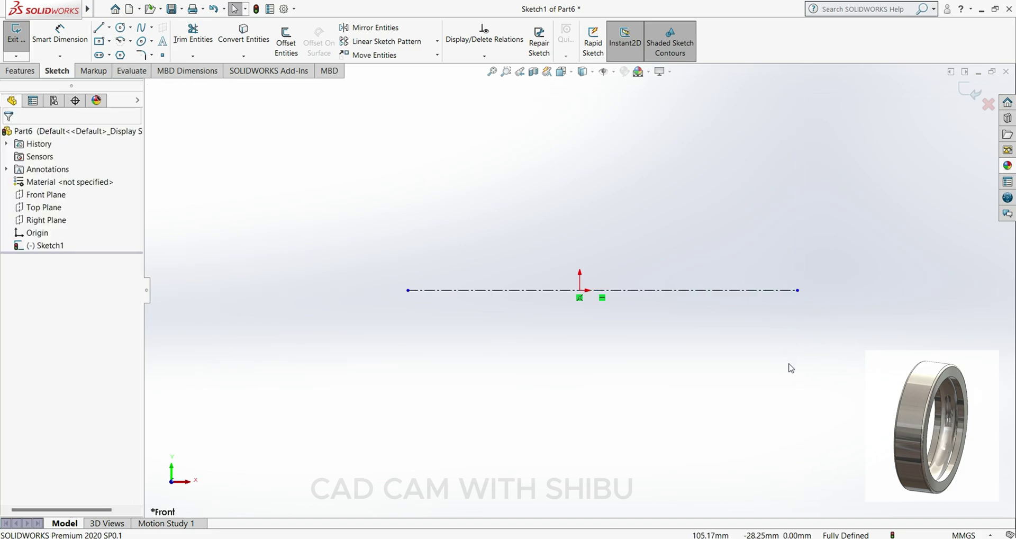
Step: Sketch a center rectangle about 153 mm wide, centred directly above the origin and clear of the horizontal centerline
left_click(110, 42)
left_click(124, 69)
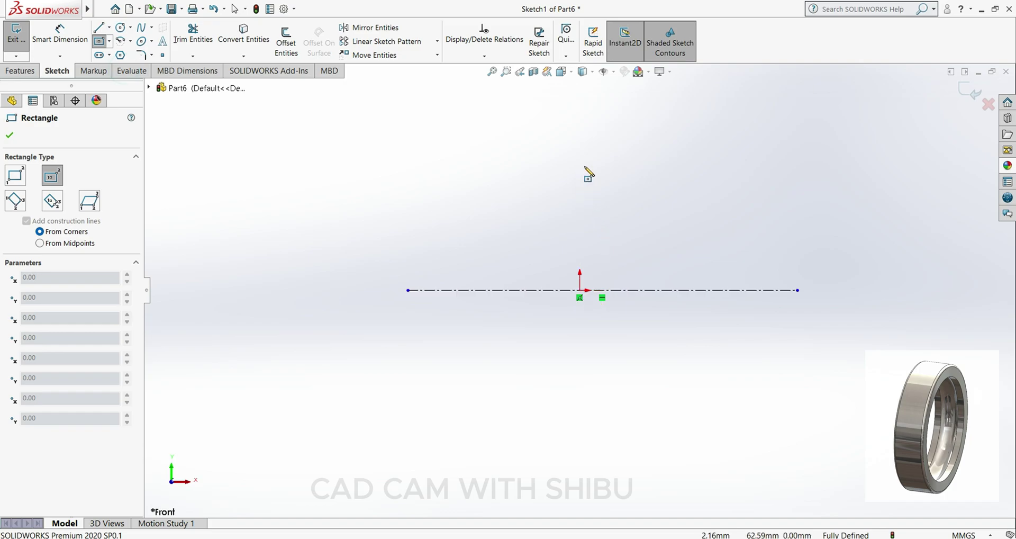
left_click(579, 148)
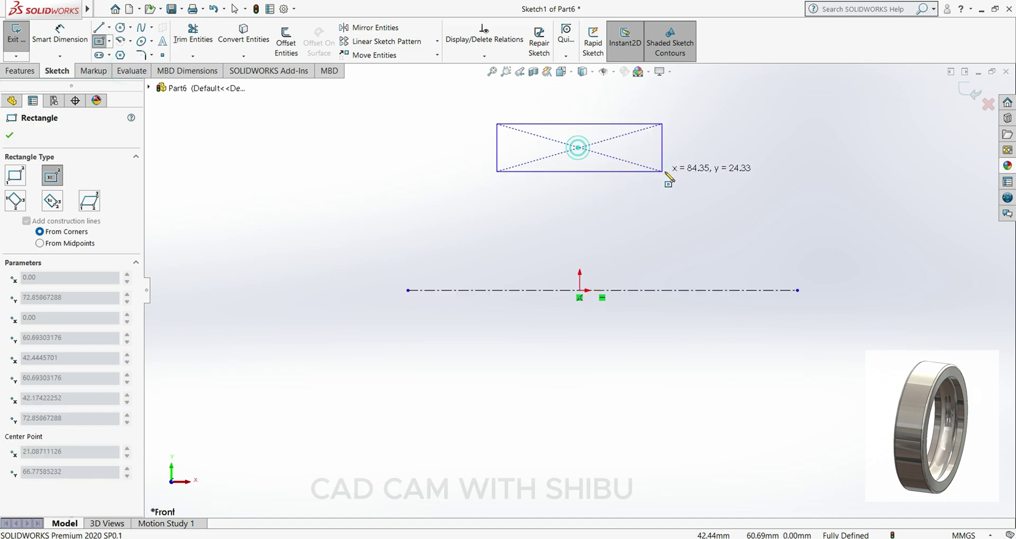
left_click(731, 174)
key("Escape")
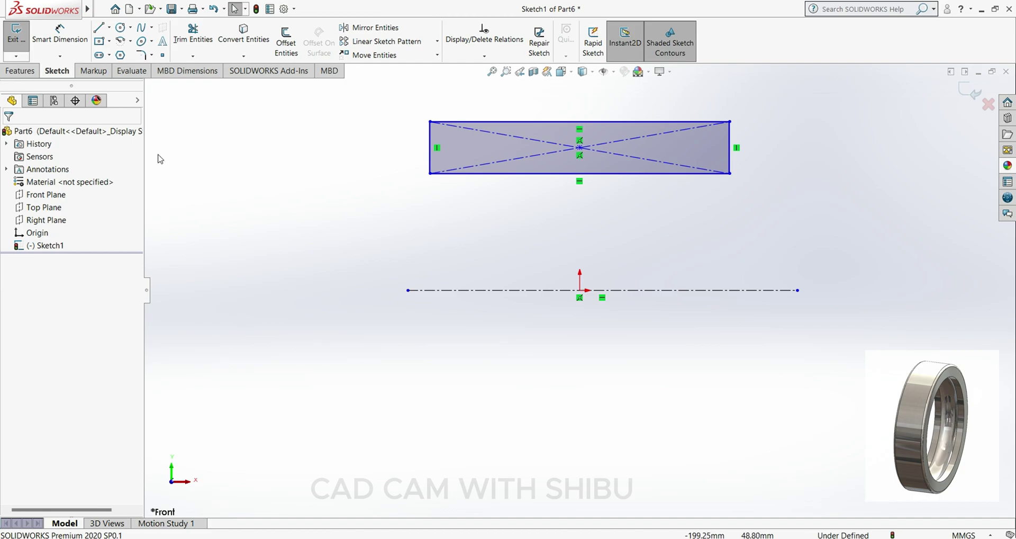
Step: Dimension the rectangle's top edge and set its width to 31 mm
left_click(74, 37)
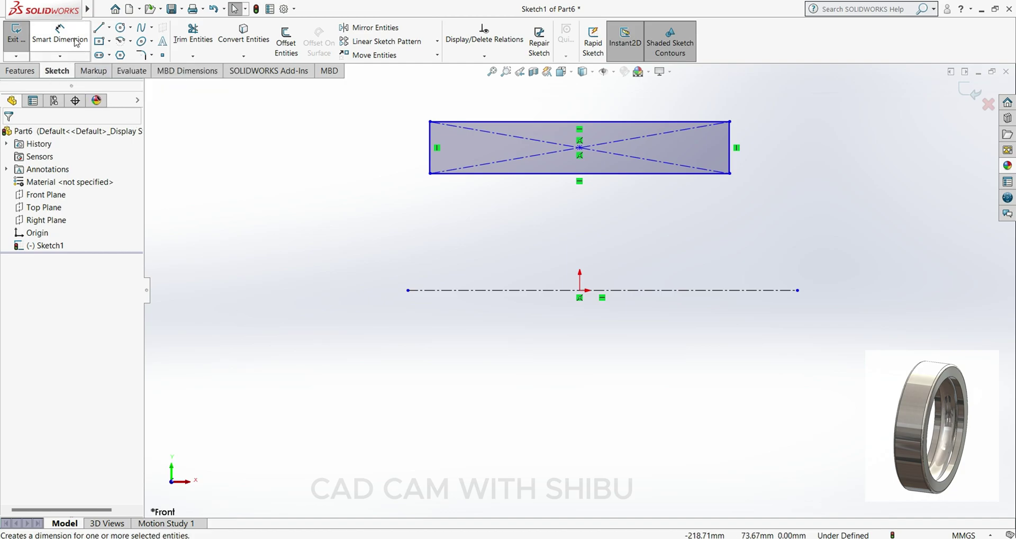
left_click(455, 121)
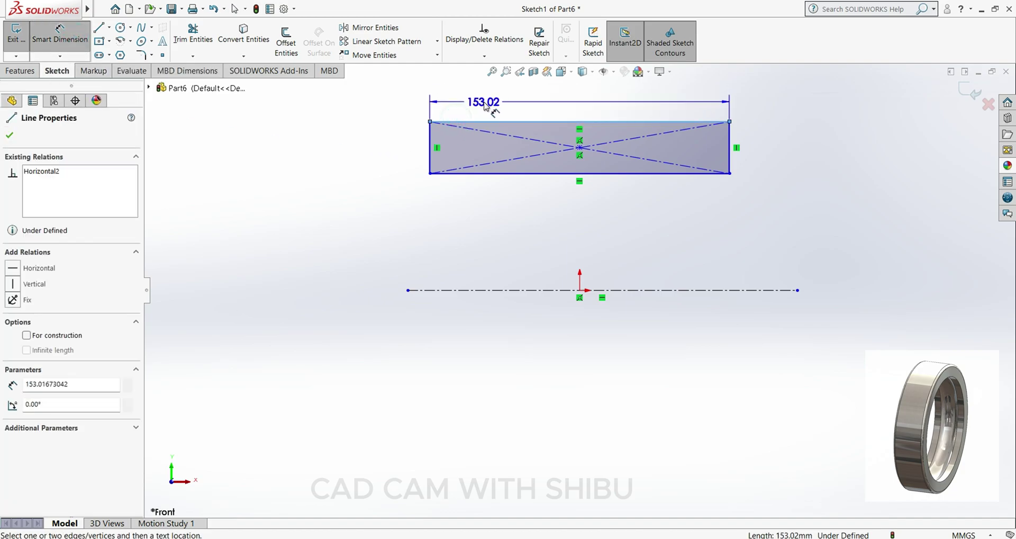
left_click(486, 104)
type("31")
key("Return")
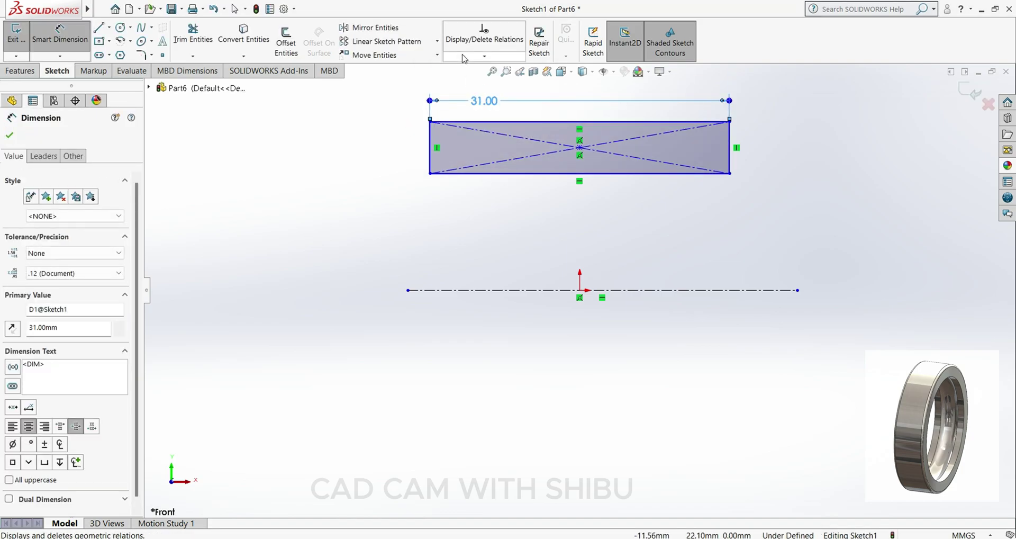
Step: Dimension the distance from the rectangle's top edge to the horizontal centerline as 65 mm
left_click(444, 121)
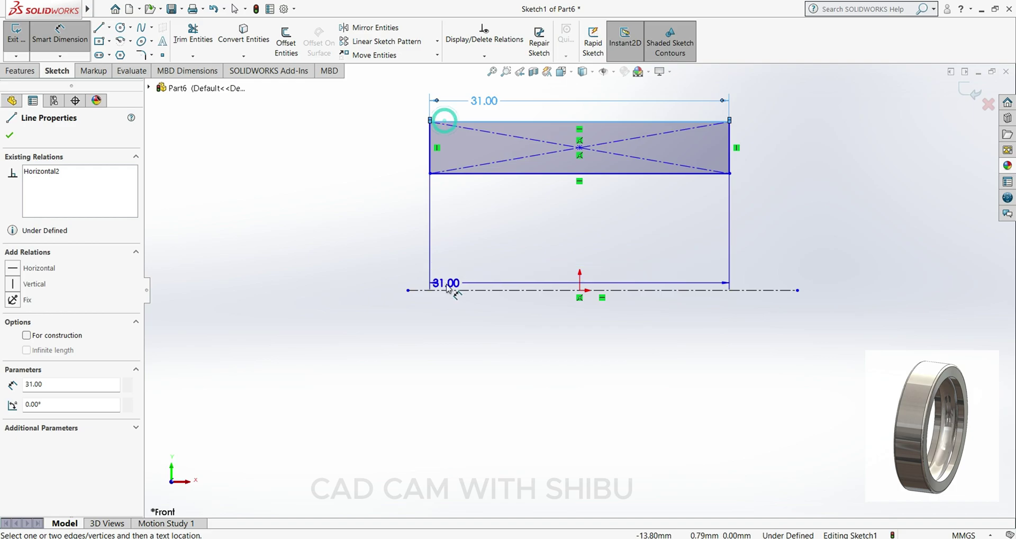
left_click(447, 290)
left_click(352, 236)
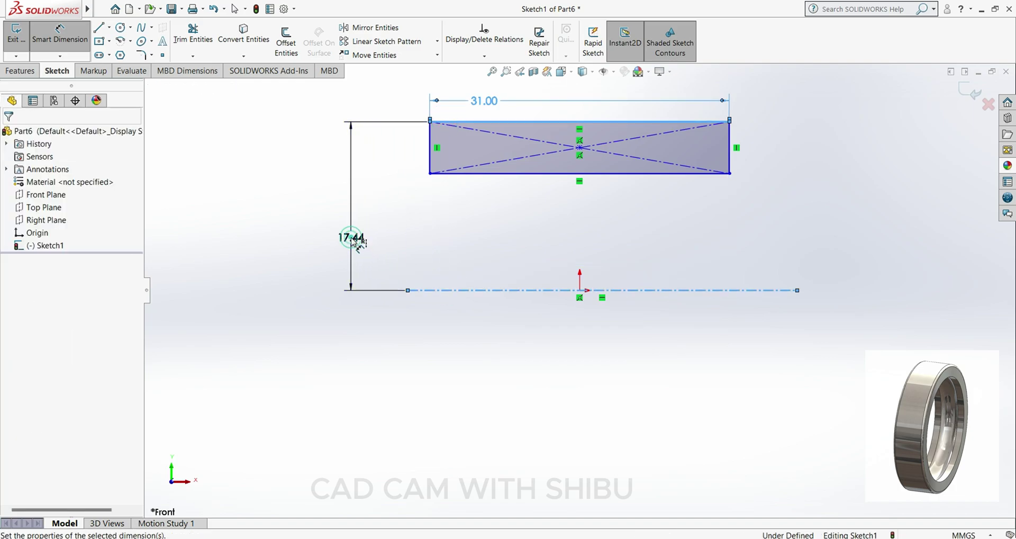
type("65")
key("Return")
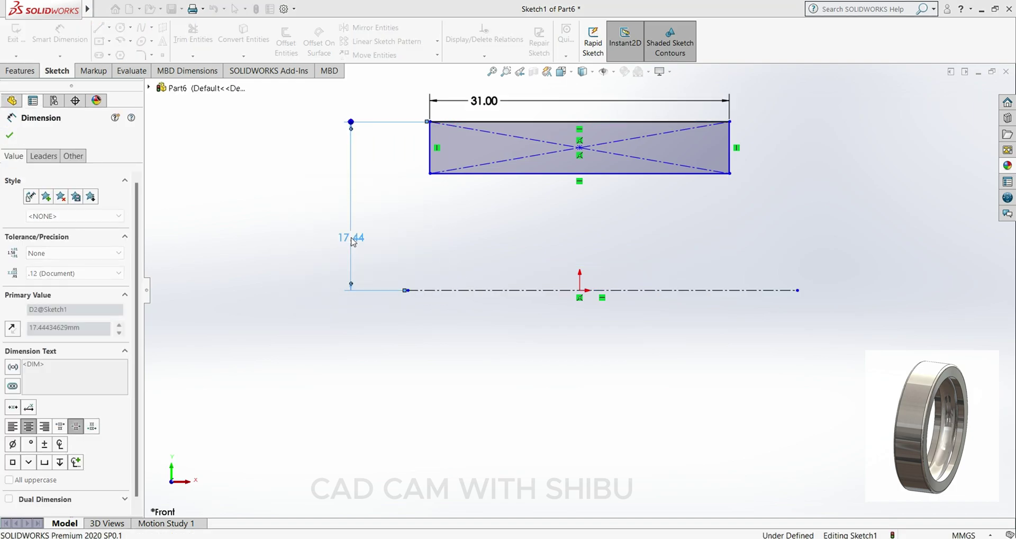
scroll(510, 210, "up", 3)
scroll(593, 208, "down", 3)
scroll(614, 340, "up", 1)
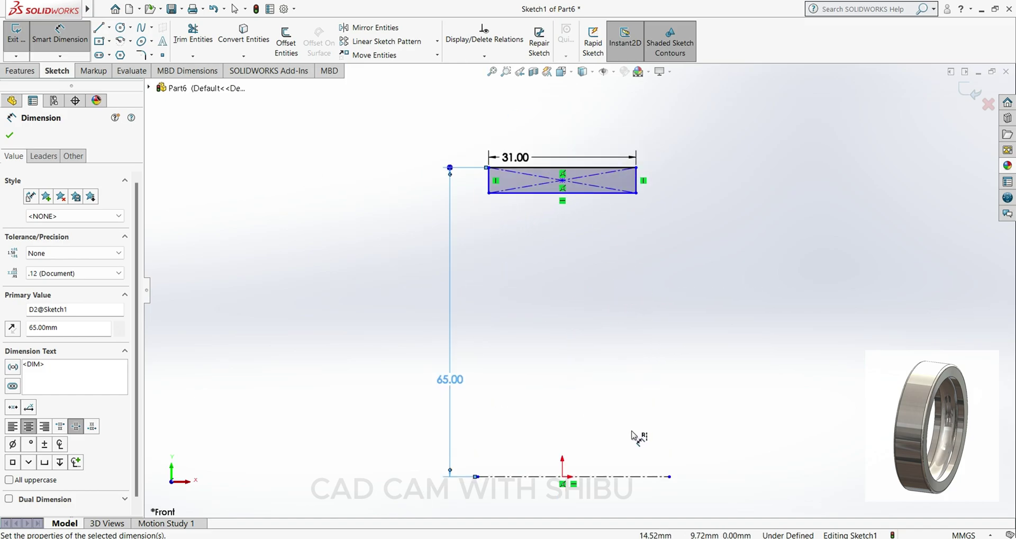
Step: Dimension the distance from the rectangle's bottom edge to the horizontal centerline as 53 mm
left_click(607, 194)
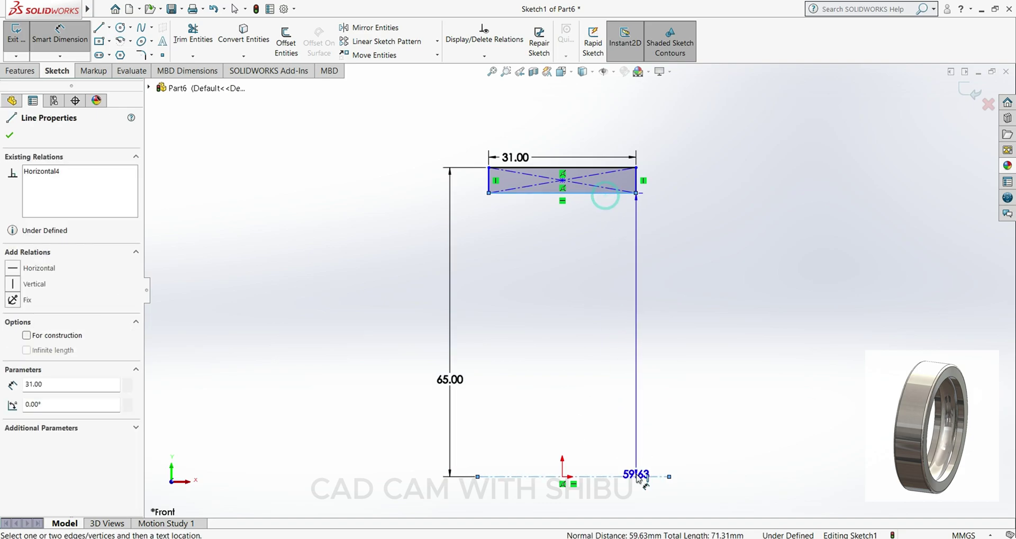
left_click(626, 394)
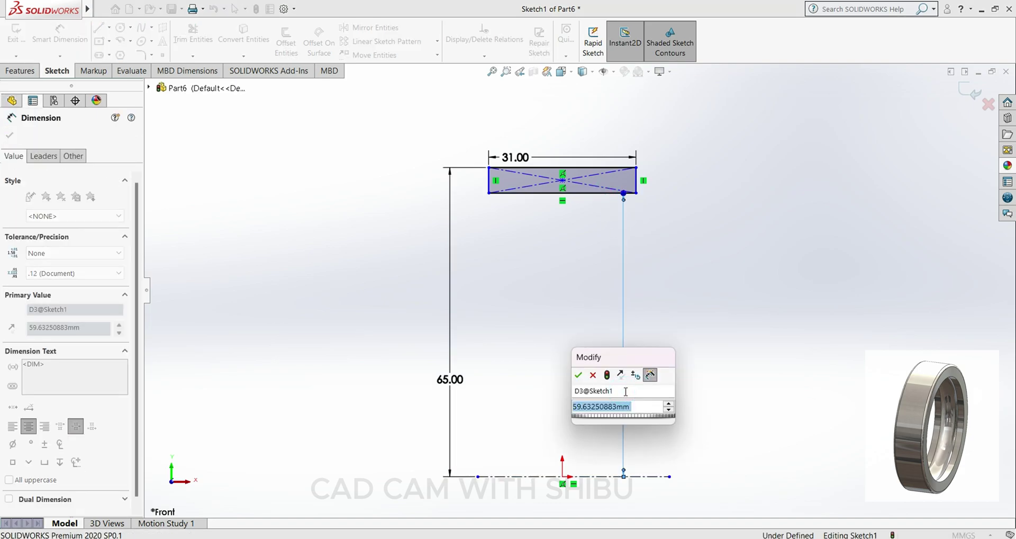
type("53")
key("Return")
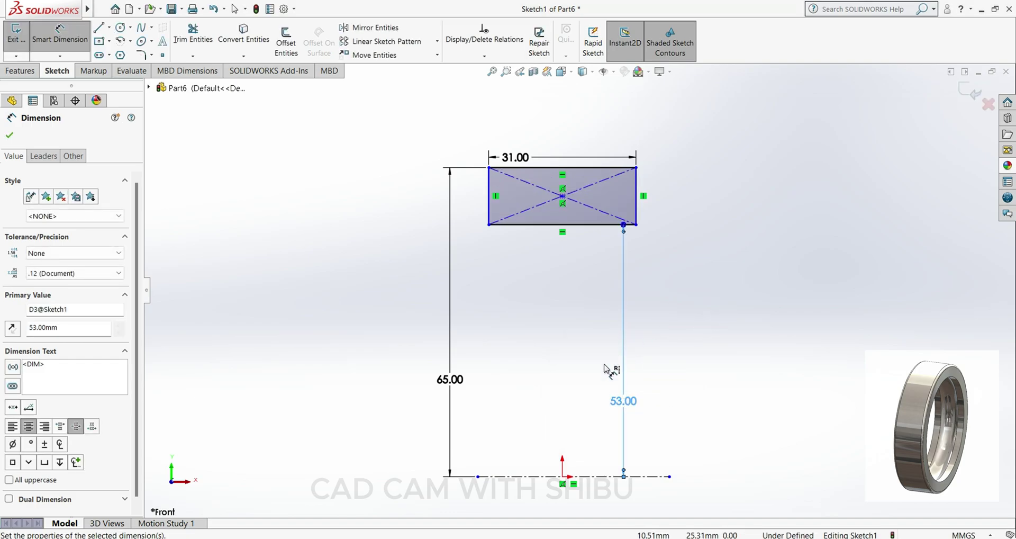
left_click(9, 135)
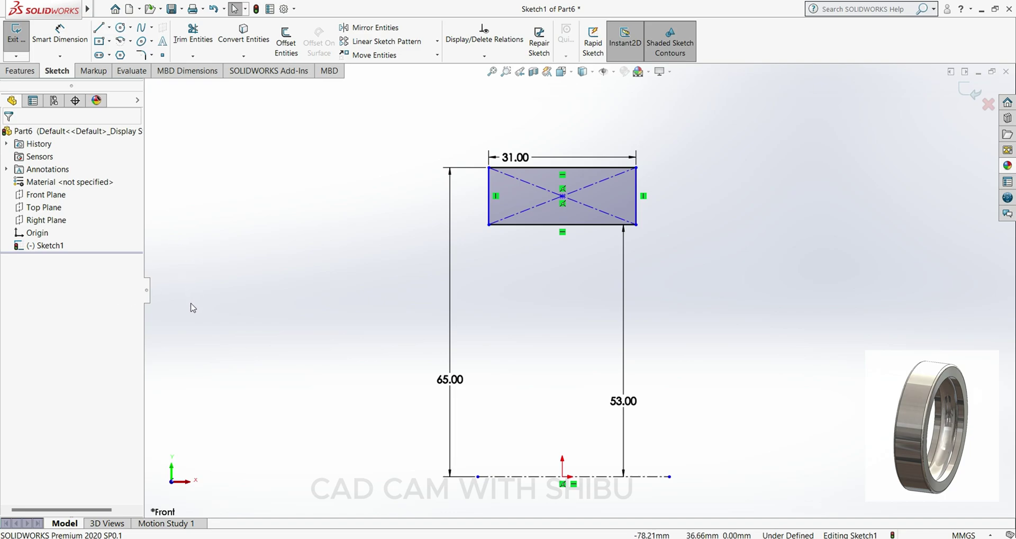
Step: Add a Vertical relation between the rectangle's centre point and the origin
left_click(563, 196)
left_click(564, 477, "ctrl")
left_click(14, 339)
left_click(9, 134)
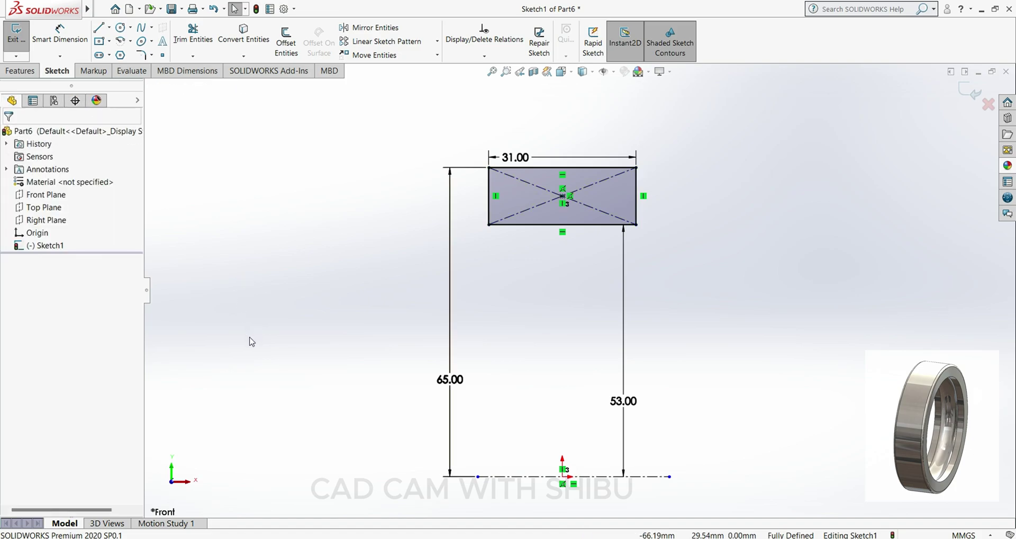
Step: Sketch a vertical centerline from the origin up to the midpoint of the rectangle's bottom edge
left_click(110, 27)
left_click(113, 54)
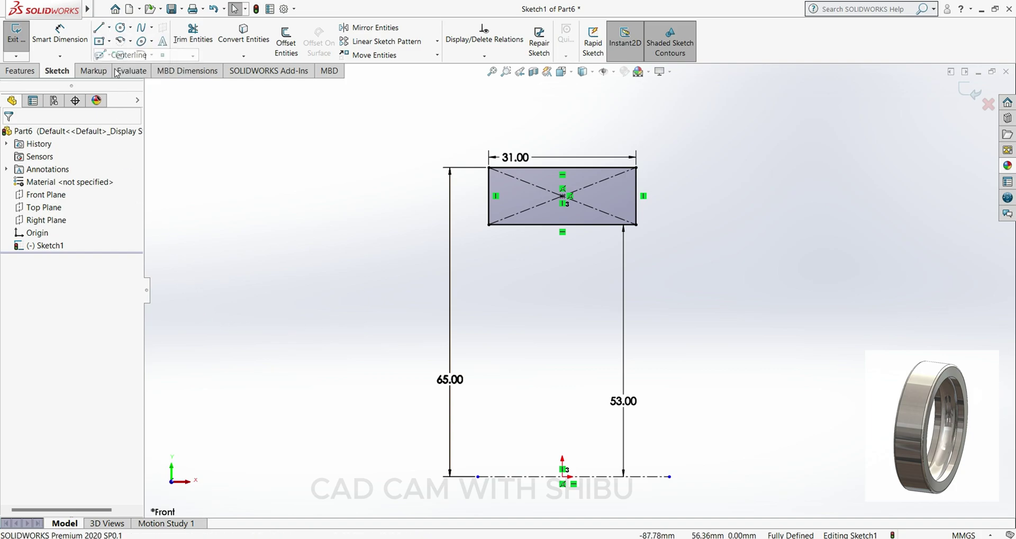
left_click(562, 476)
left_click(562, 224)
key("Escape")
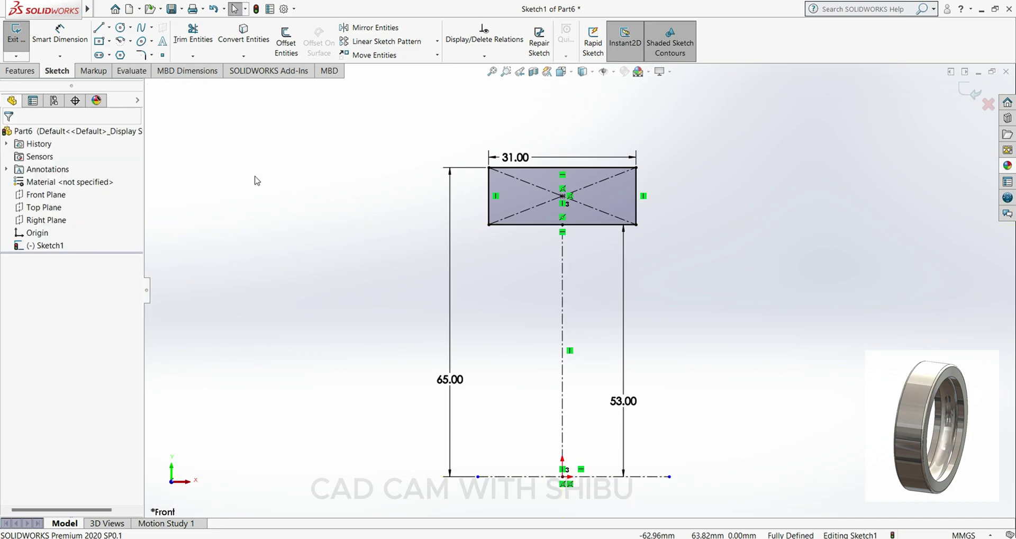
Step: Sketch a centerpoint arc of about 23.6 mm radius, centred on the vertical centerline with both ends on the rectangle's bottom edge
left_click(130, 42)
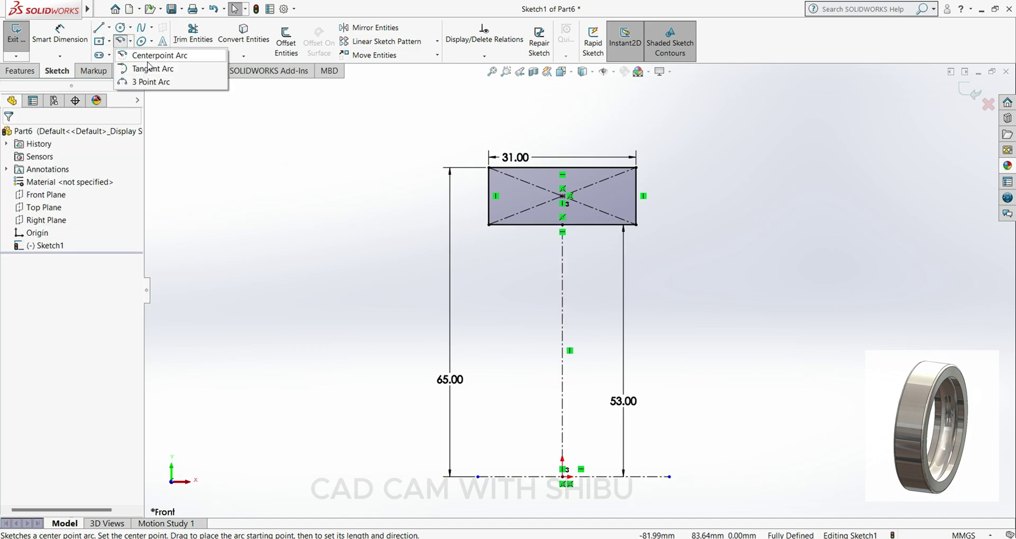
left_click(149, 57)
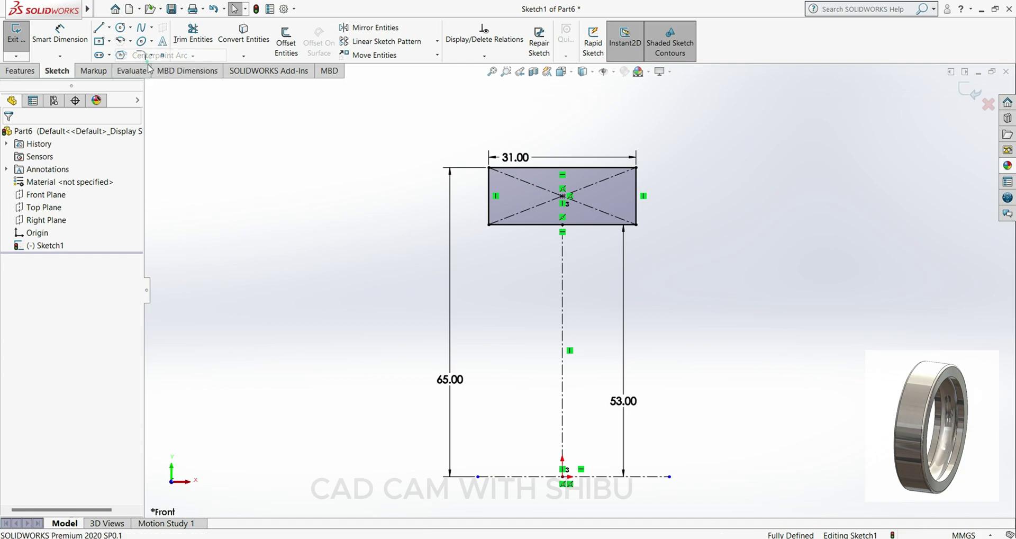
left_click(562, 325)
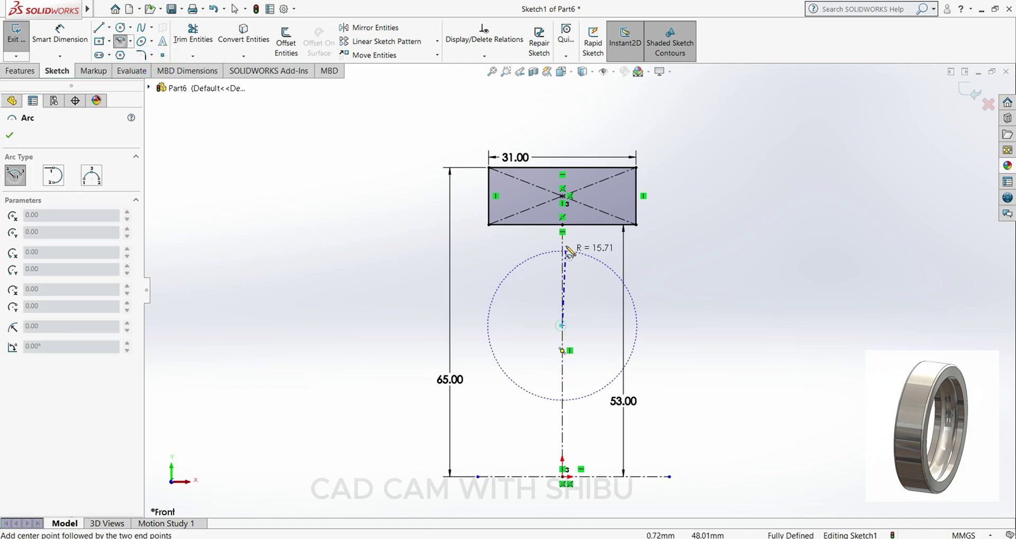
left_click(516, 224)
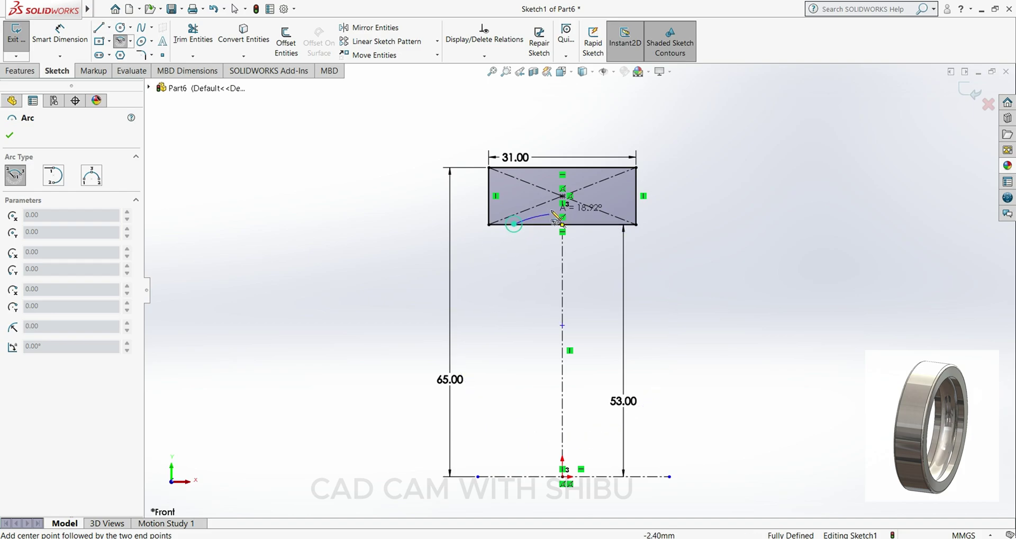
left_click(610, 227)
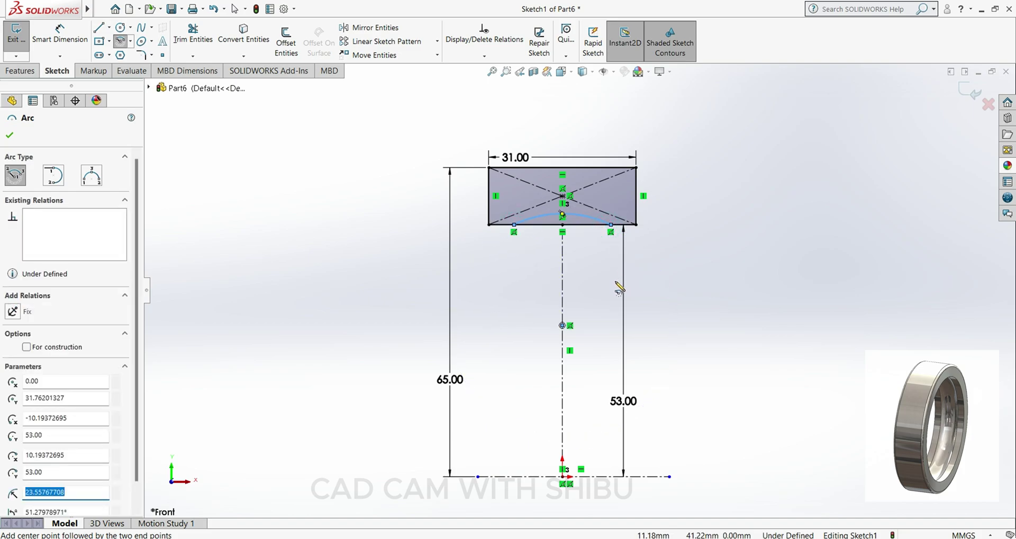
key("Escape")
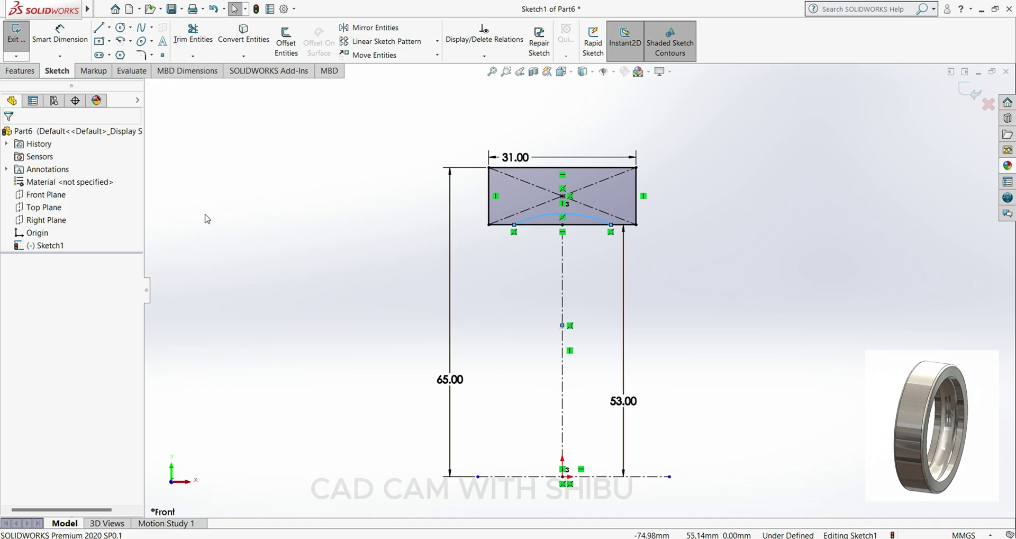
Step: Dimension the distance from the arc's centre point to the rectangle's bottom edge as 8 mm
left_click(71, 47)
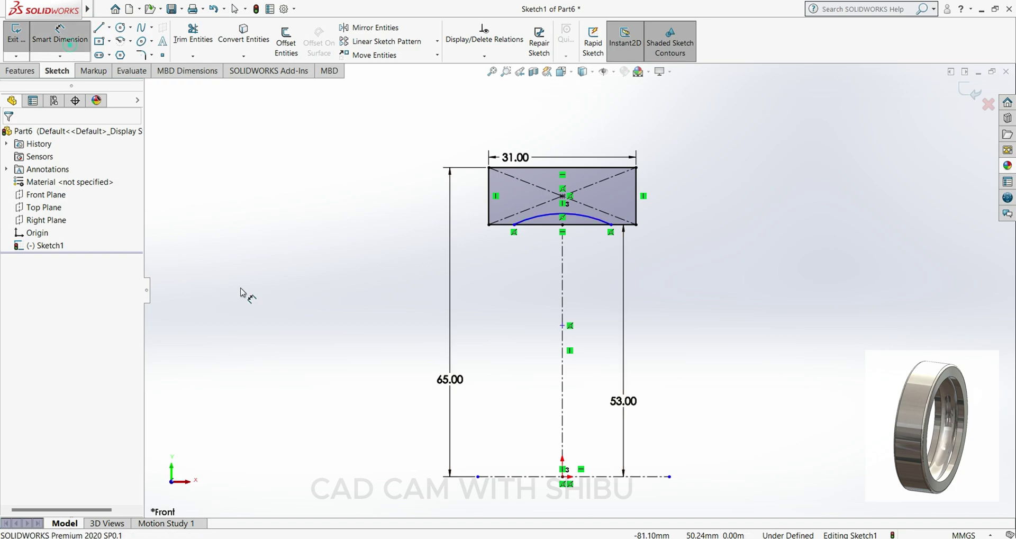
left_click(562, 325)
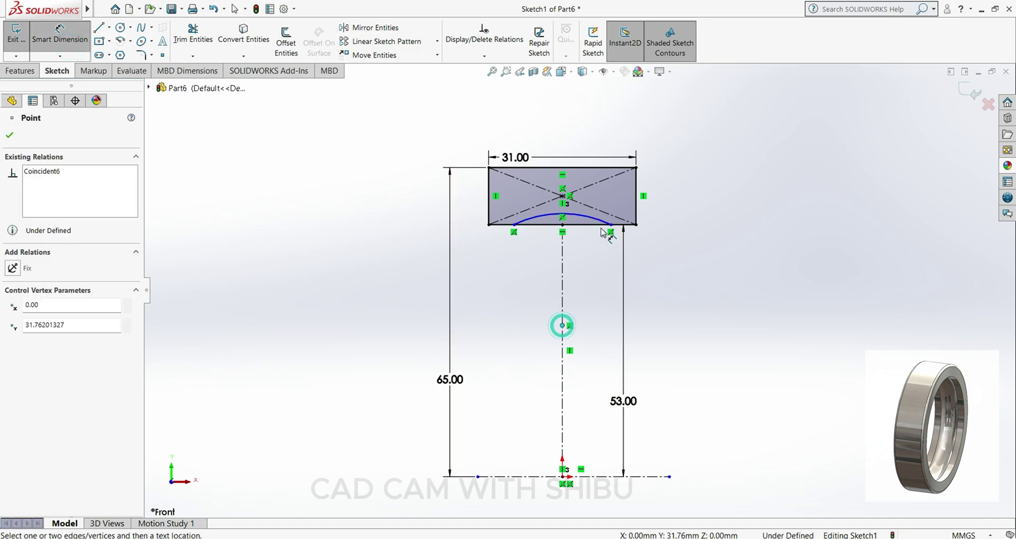
left_click(600, 224)
left_click(728, 255)
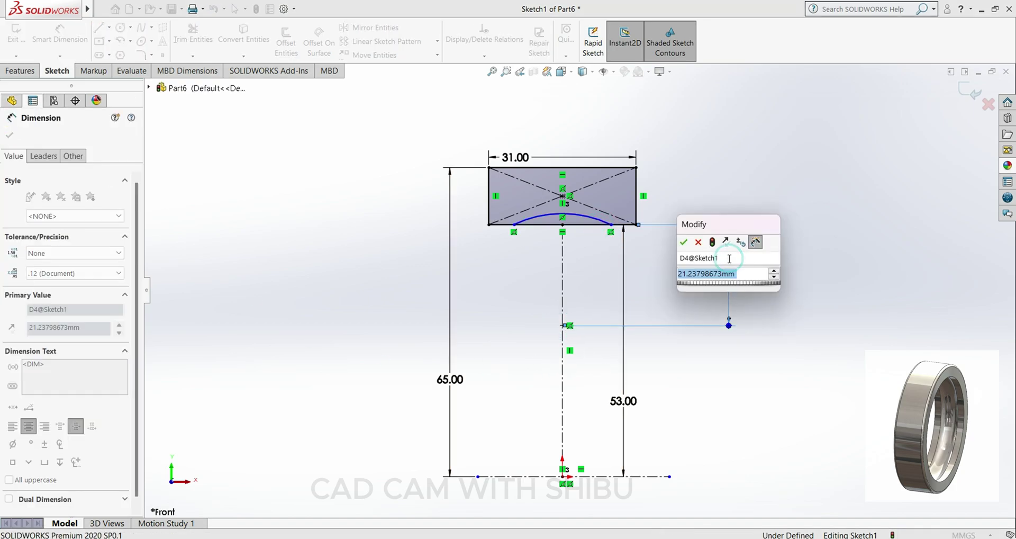
type("8")
key("Return")
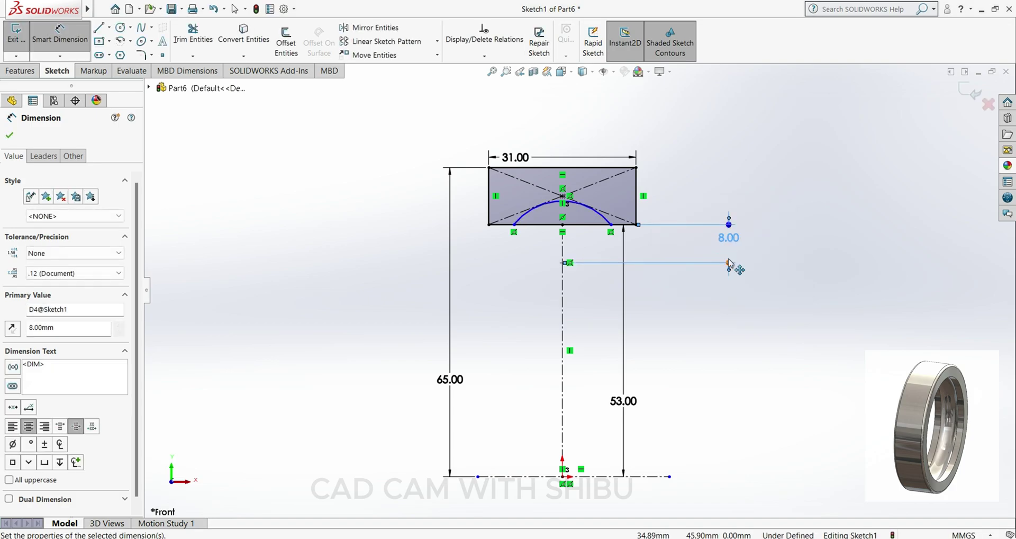
left_click(563, 262)
left_click(610, 225)
key("Escape")
left_click(603, 218)
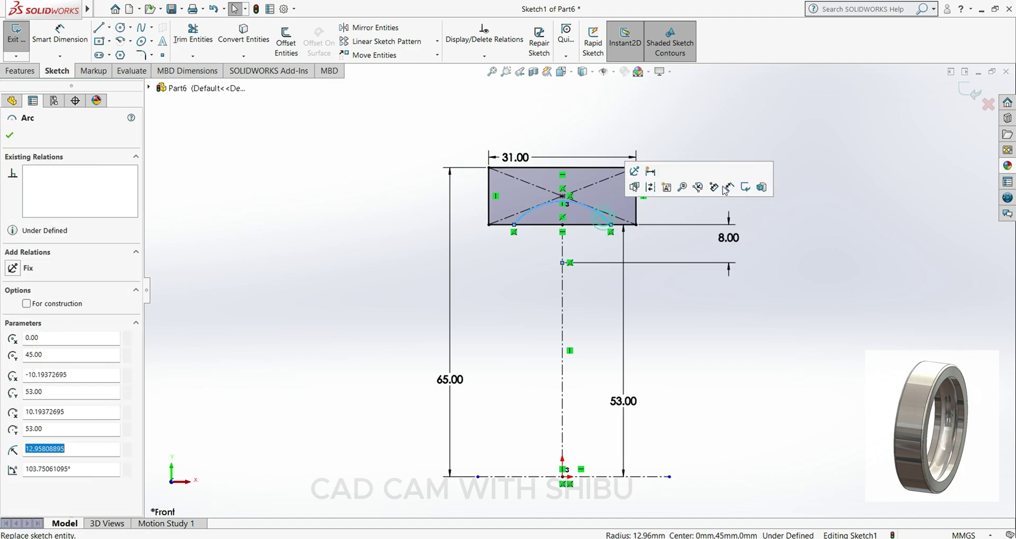
left_click(9, 135)
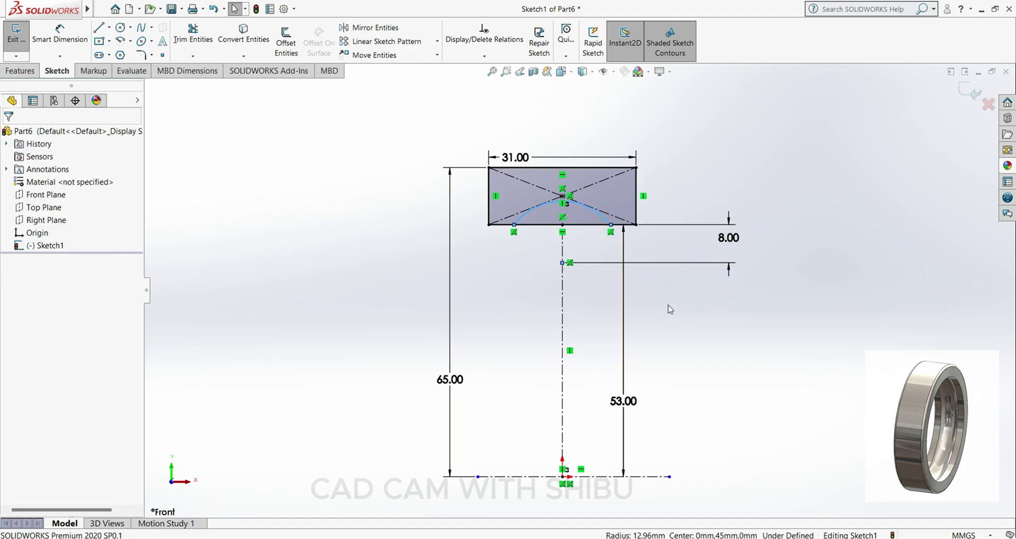
Step: Dimension the radius of the groove arc as 12 mm
left_click(59, 34)
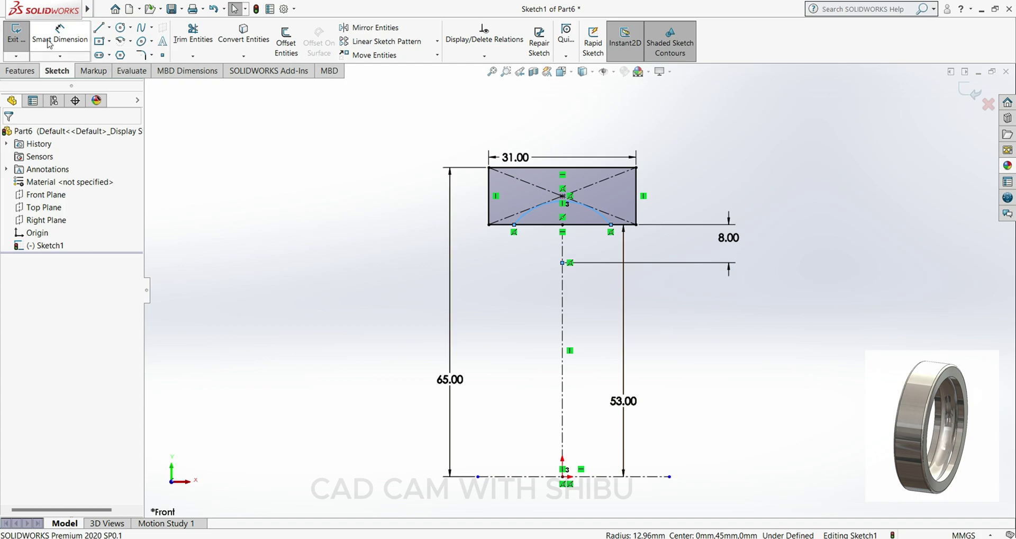
left_click(567, 265)
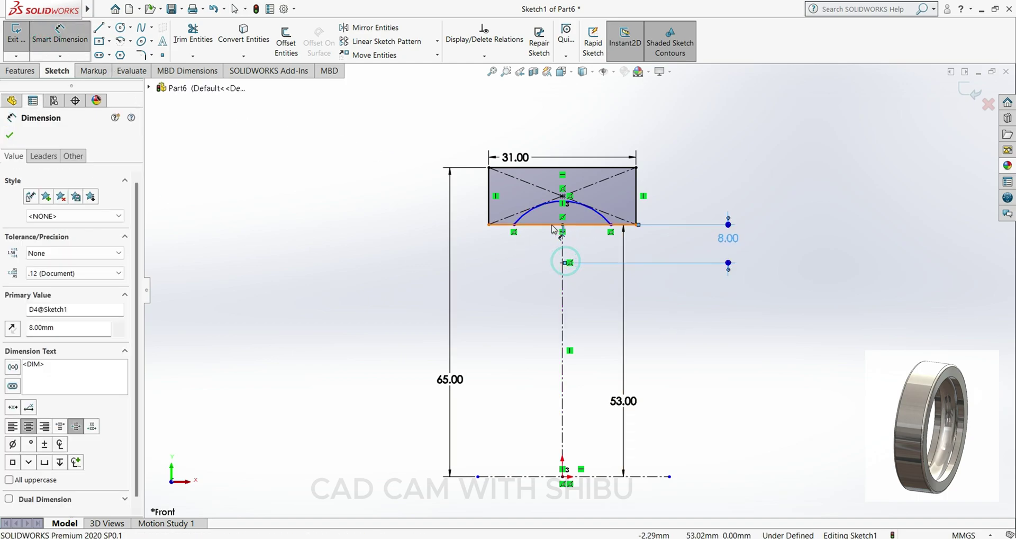
left_click(597, 217)
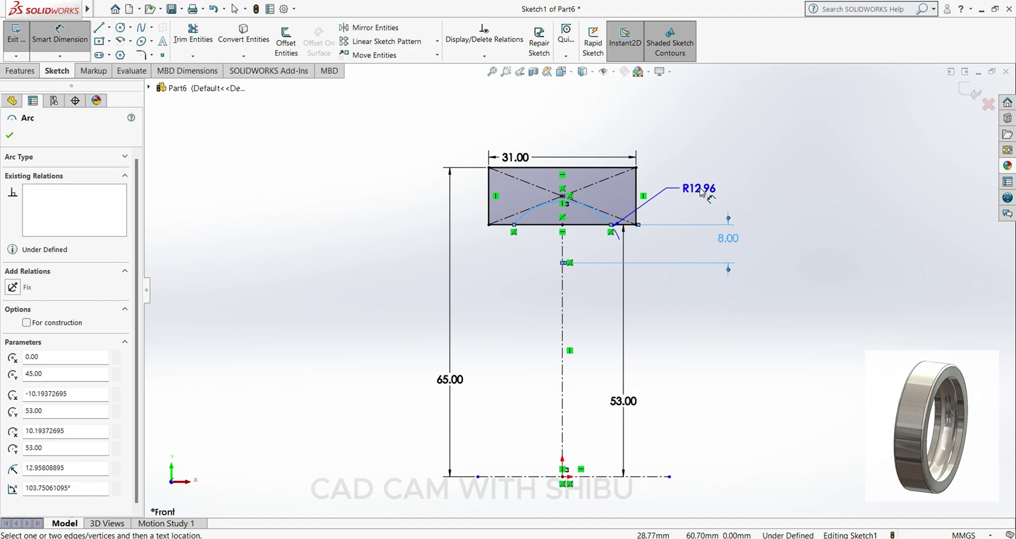
left_click(696, 186)
type("12")
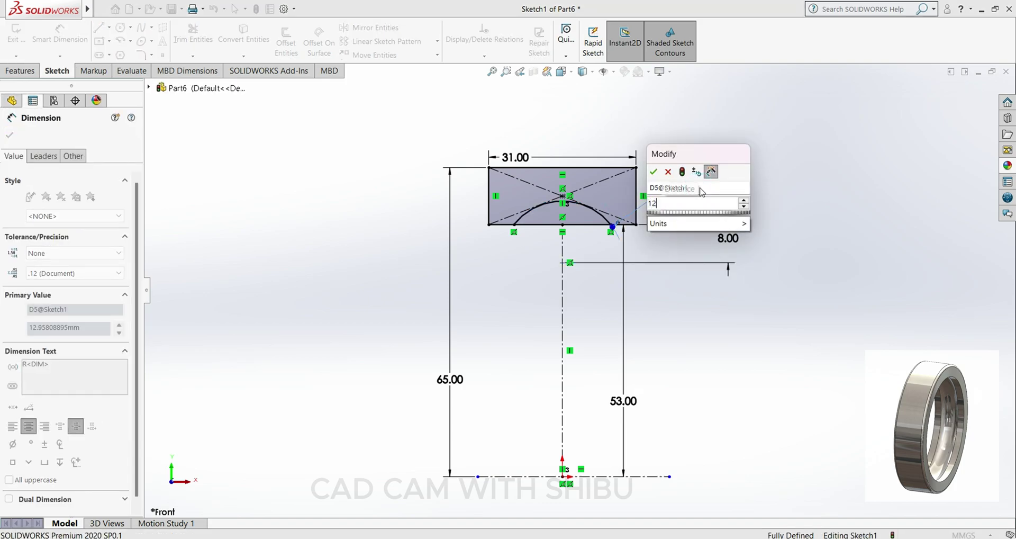
key("Return")
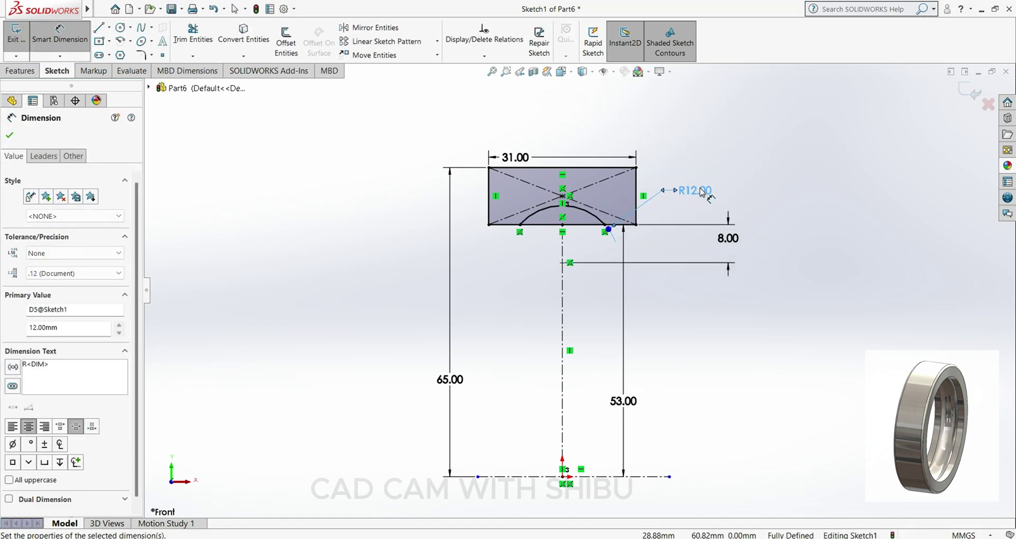
left_click(10, 135)
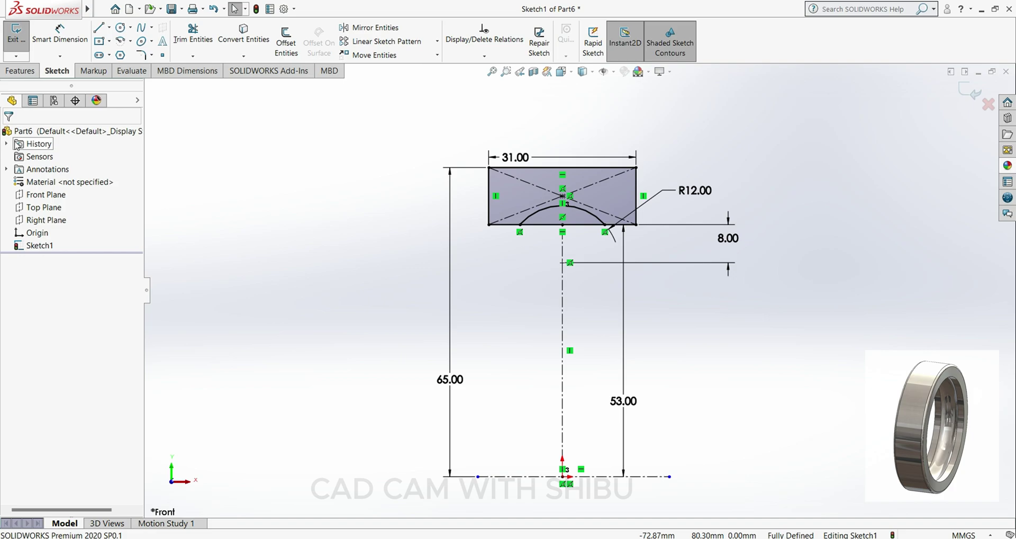
Step: Trim away the part of the rectangle's bottom edge that lies between the arc's two ends
left_click(208, 50)
mouse_move(523, 235)
left_mouse_down()
mouse_move(567, 227)
mouse_move(586, 246)
left_mouse_up()
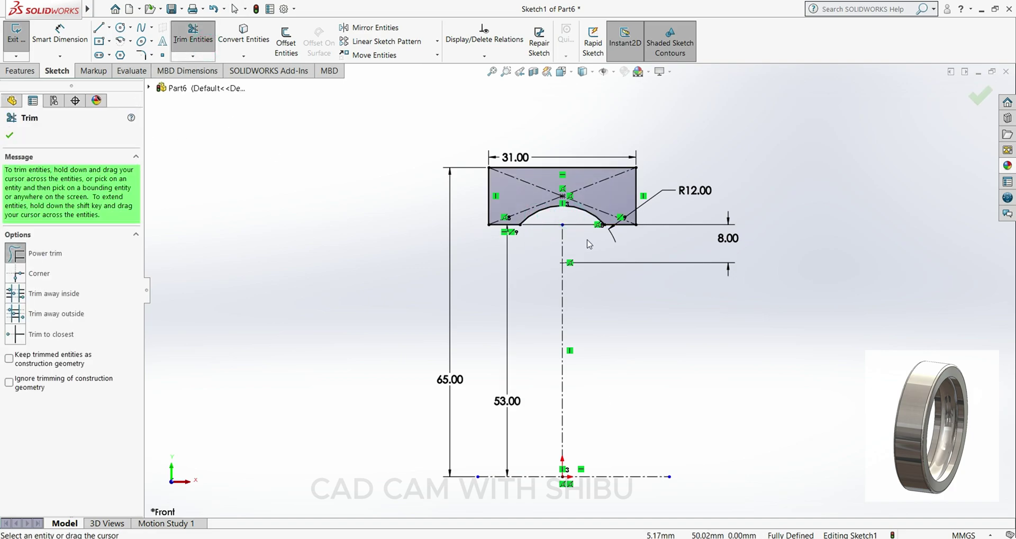
left_click(10, 135)
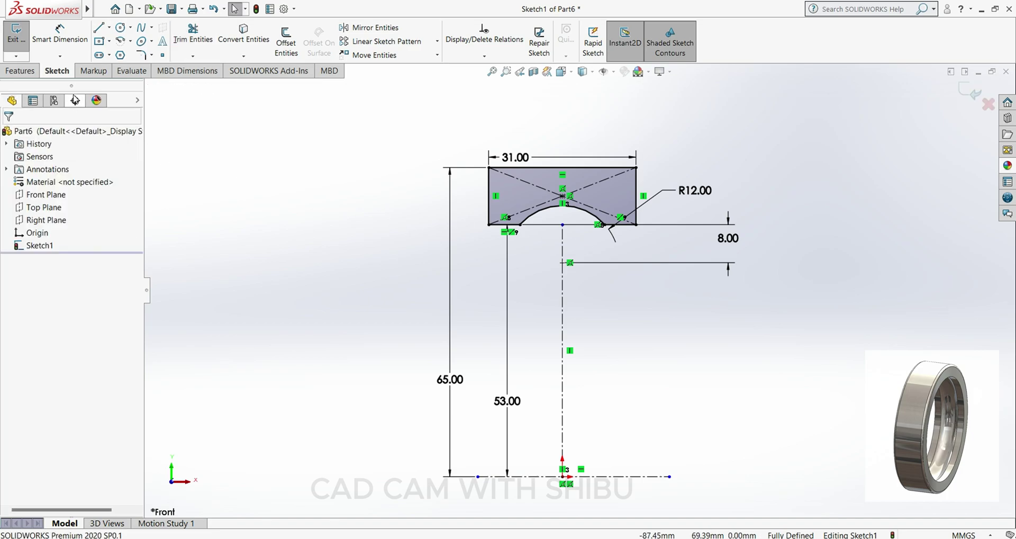
Step: Add an Equal relation between the two remaining segments of the rectangle's bottom edge
left_click(500, 225)
left_click(630, 225, "ctrl")
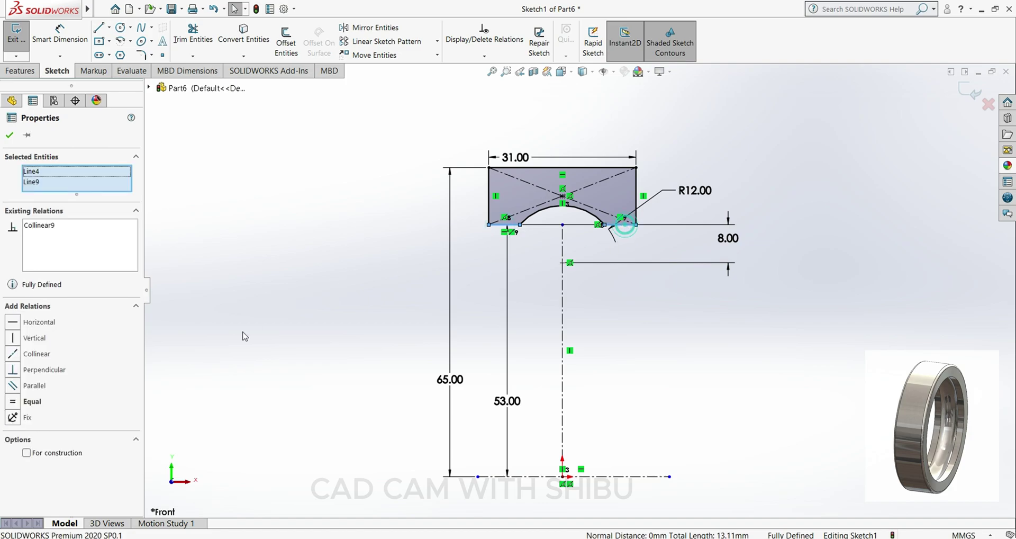
left_click(16, 401)
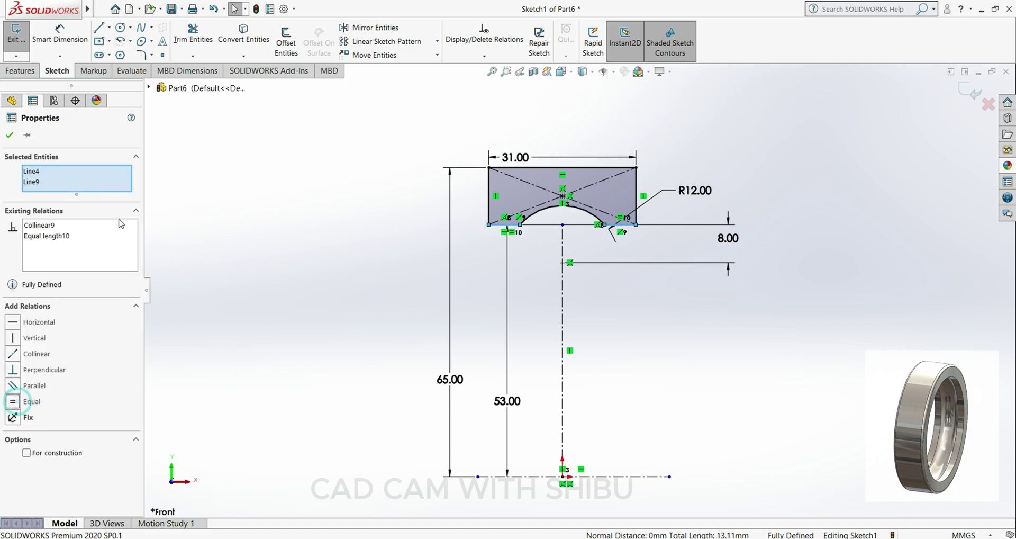
left_click(13, 139)
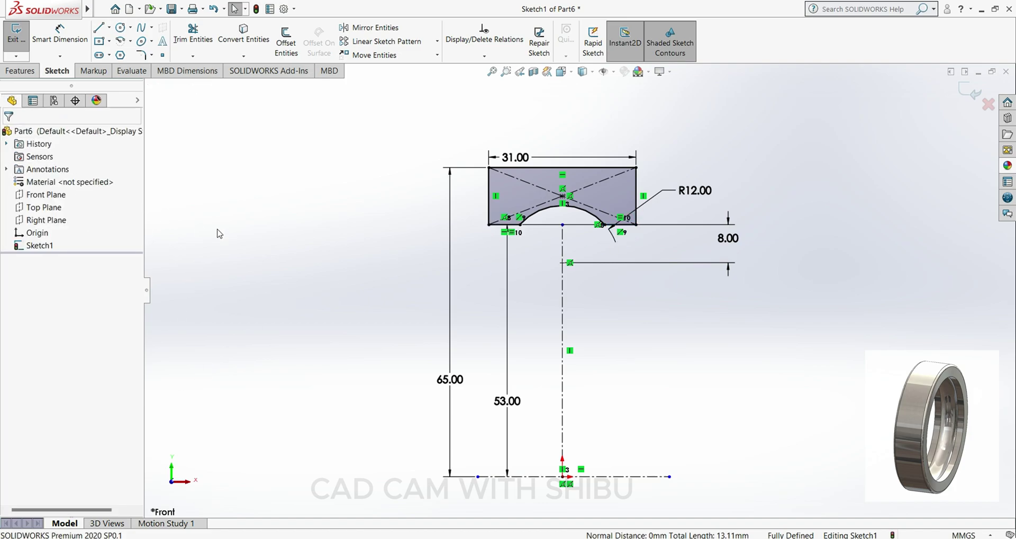
Step: Revolve the grooved profile 360° about the horizontal centerline to form the solid outer ring
left_click(11, 72)
left_click(59, 40)
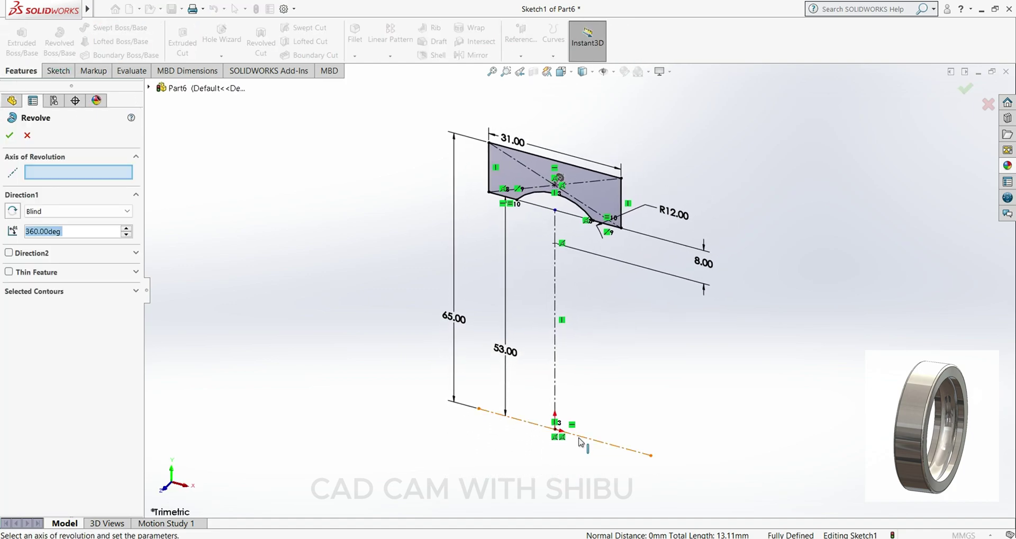
left_click(581, 442)
left_click(10, 135)
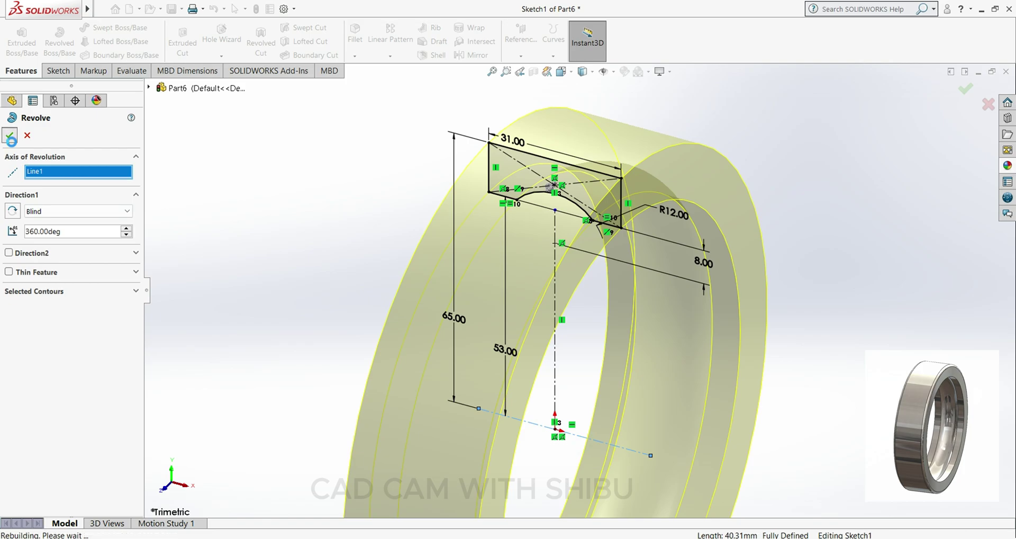
Step: Fillet the edges of the ring's outer cylindrical face with a 2 mm radius
left_click(478, 328)
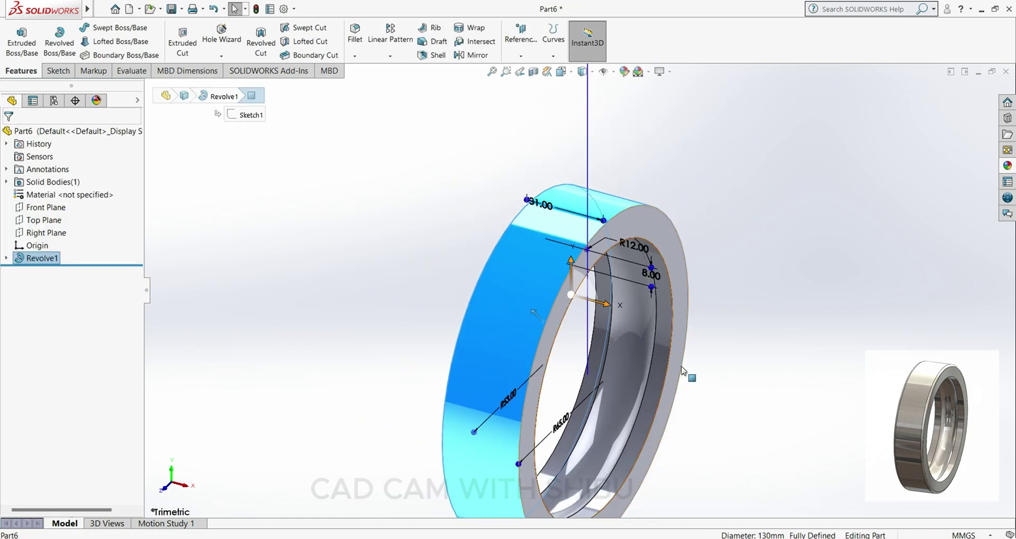
left_click(703, 365)
middle_click_drag(703, 365, 658, 347)
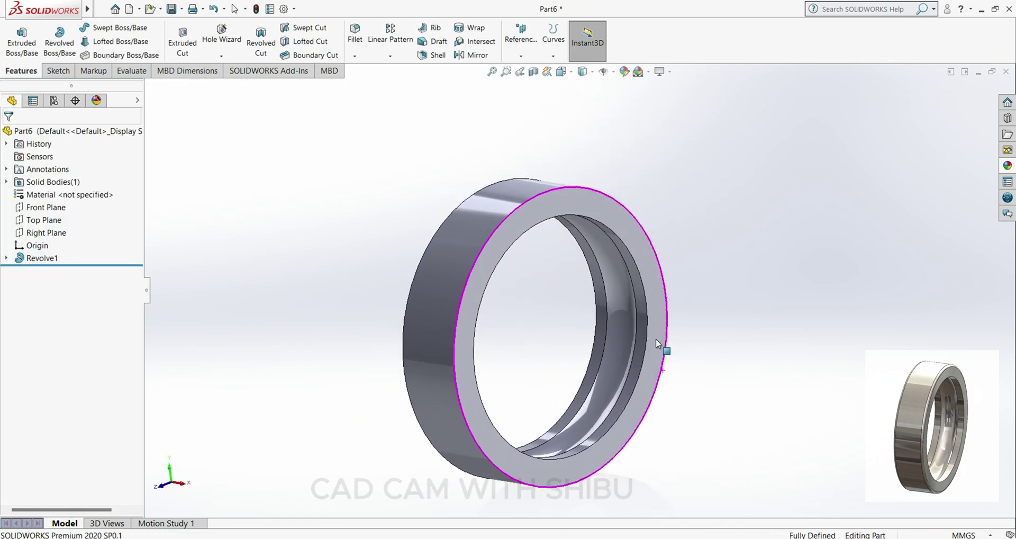
left_click(355, 46)
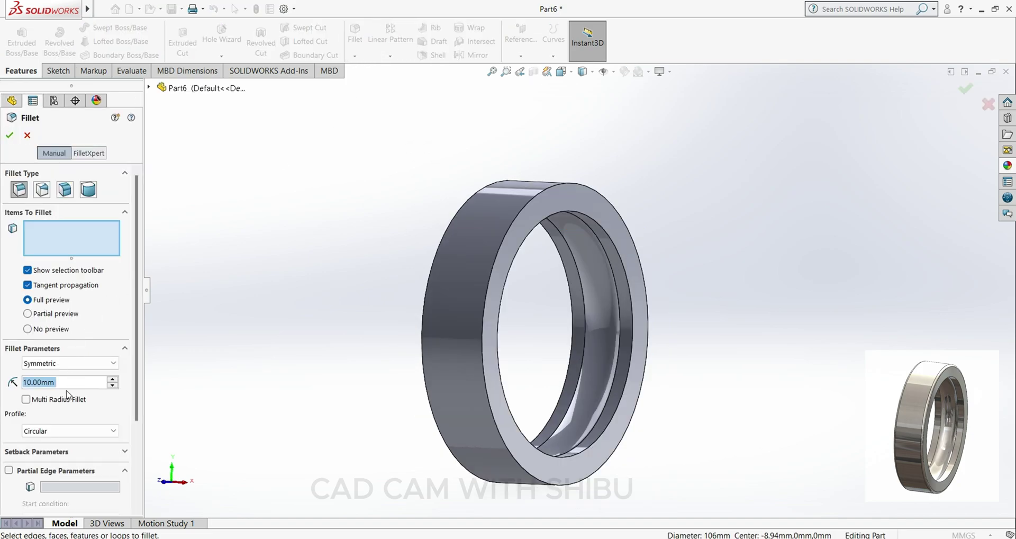
type("2")
key("Return")
left_click(451, 385)
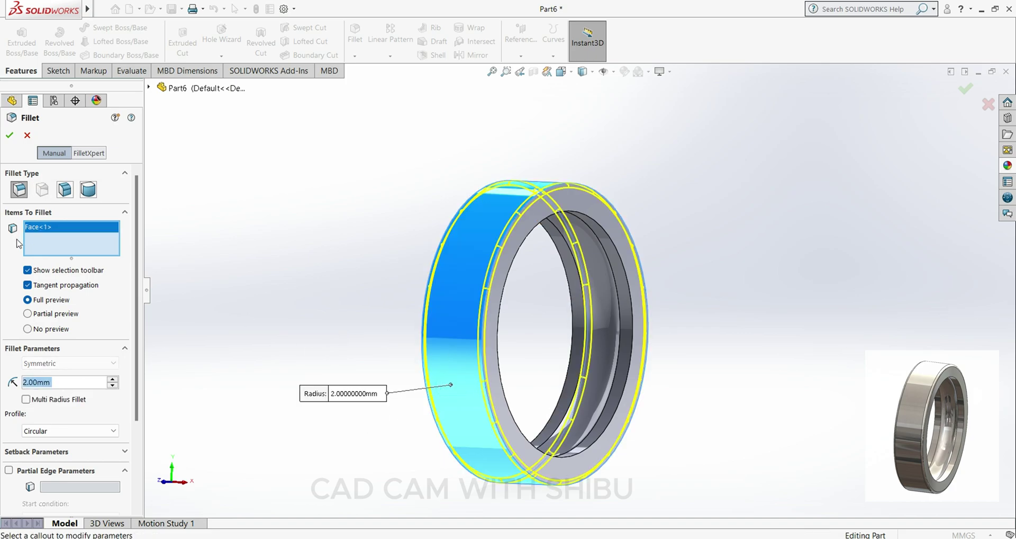
left_click(10, 139)
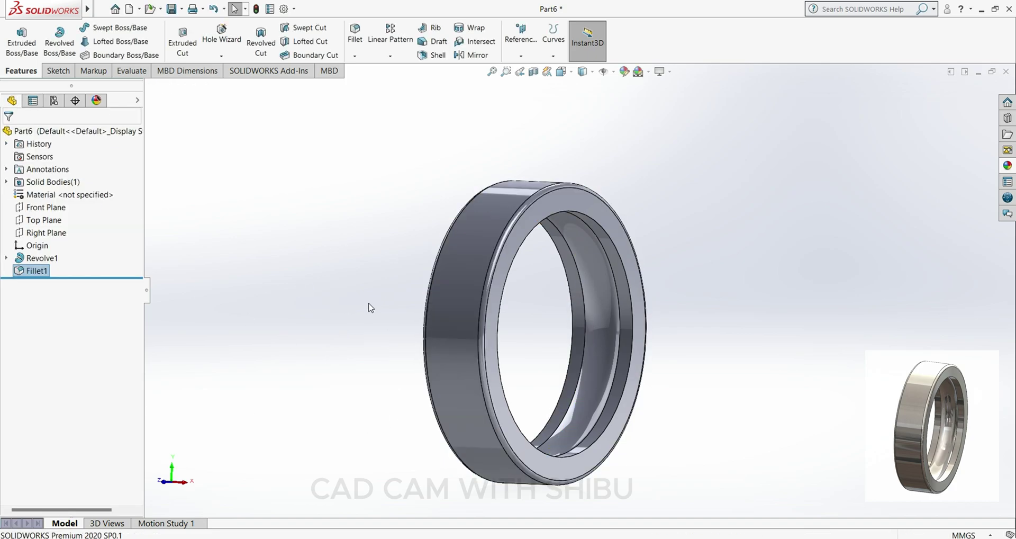
Step: Apply the carbon steel appearance from the Steel metals to the ring
middle_click_drag(382, 309, 771, 358)
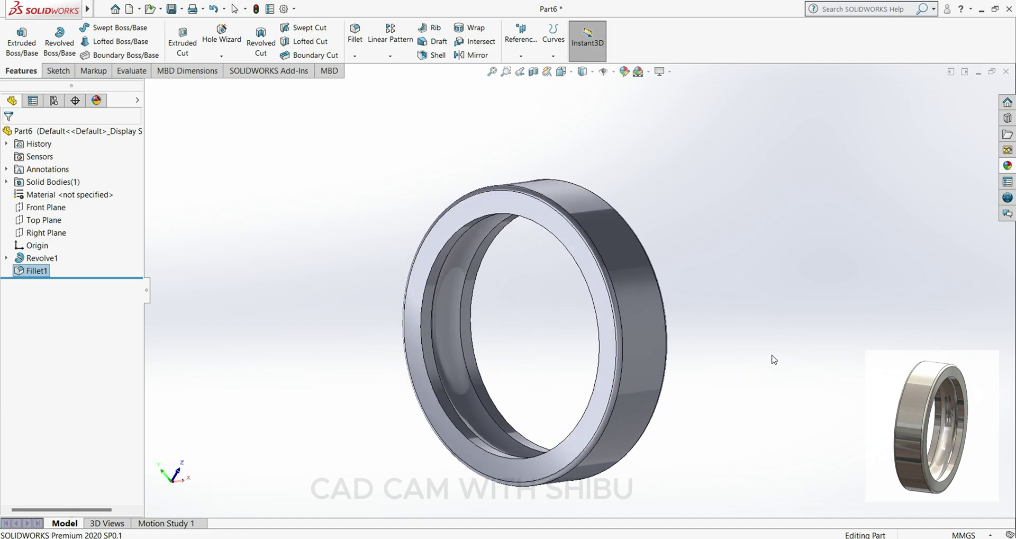
left_click(1008, 166)
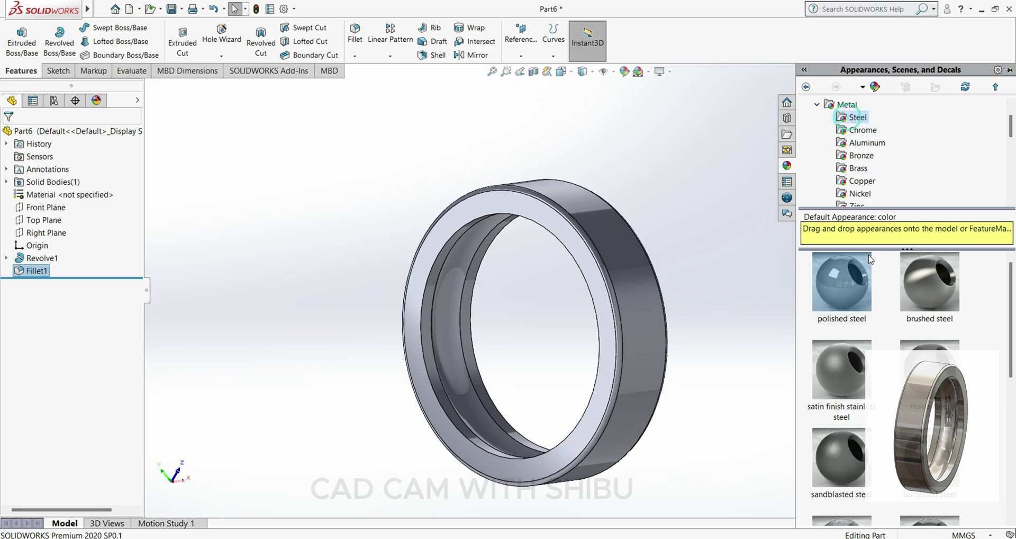
scroll(895, 321, "down", 2)
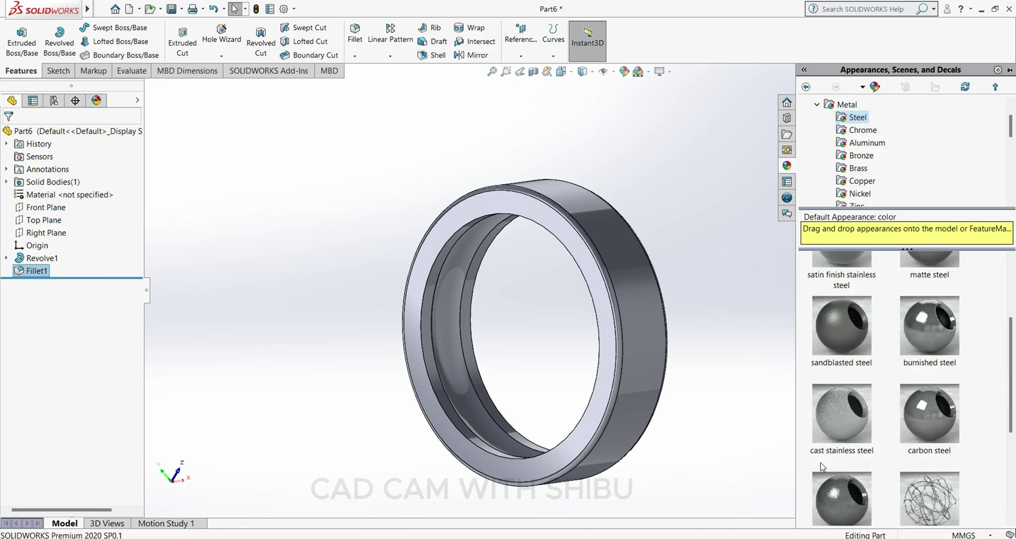
left_click_drag(924, 426, 593, 343)
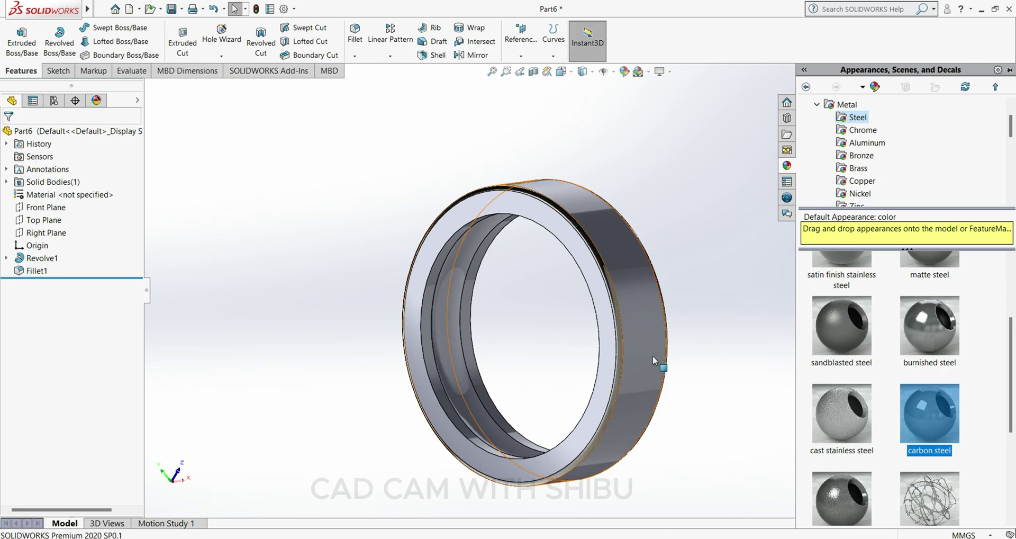
left_click(681, 383)
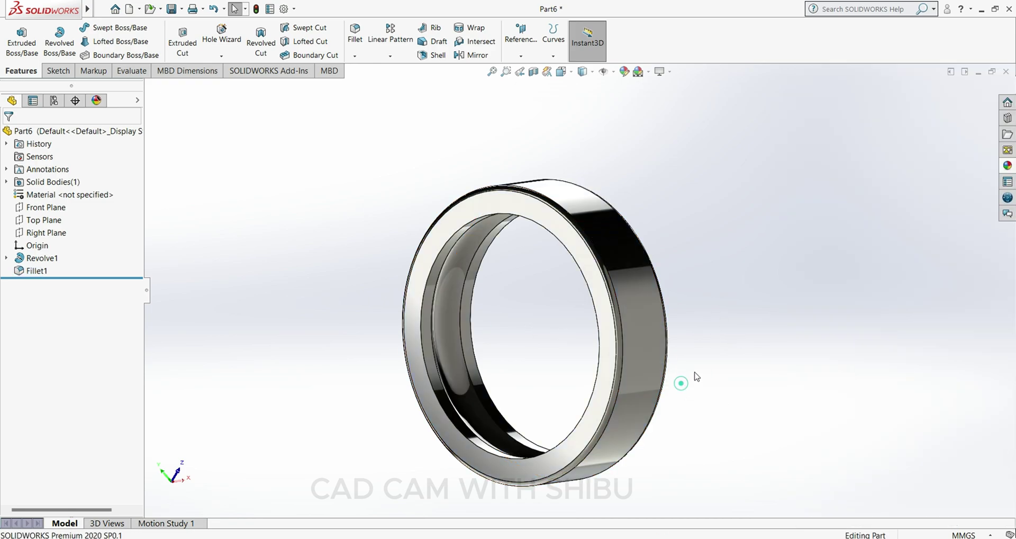
Step: Change the scene background to Plain White
left_click(648, 72)
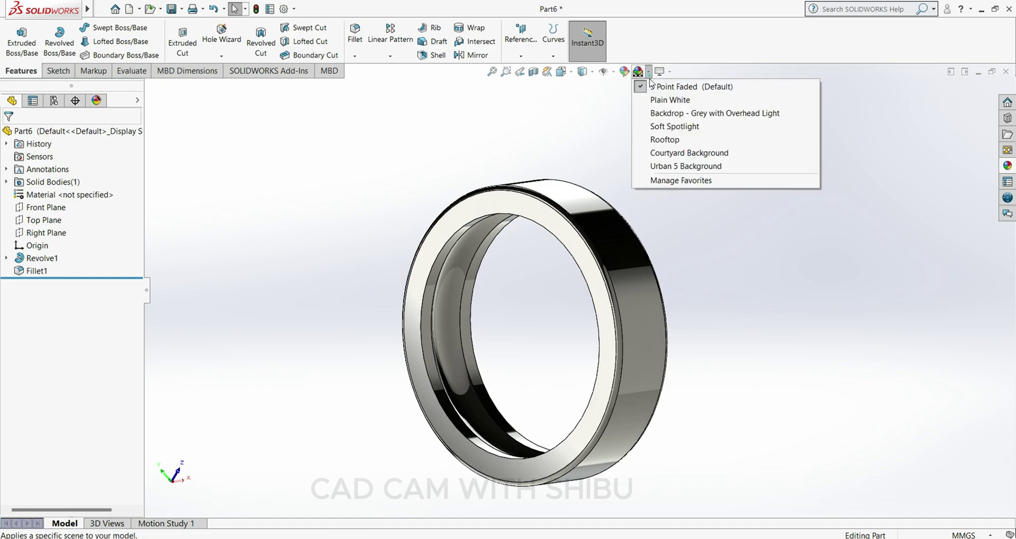
left_click(643, 99)
middle_click_drag(656, 318, 841, 431)
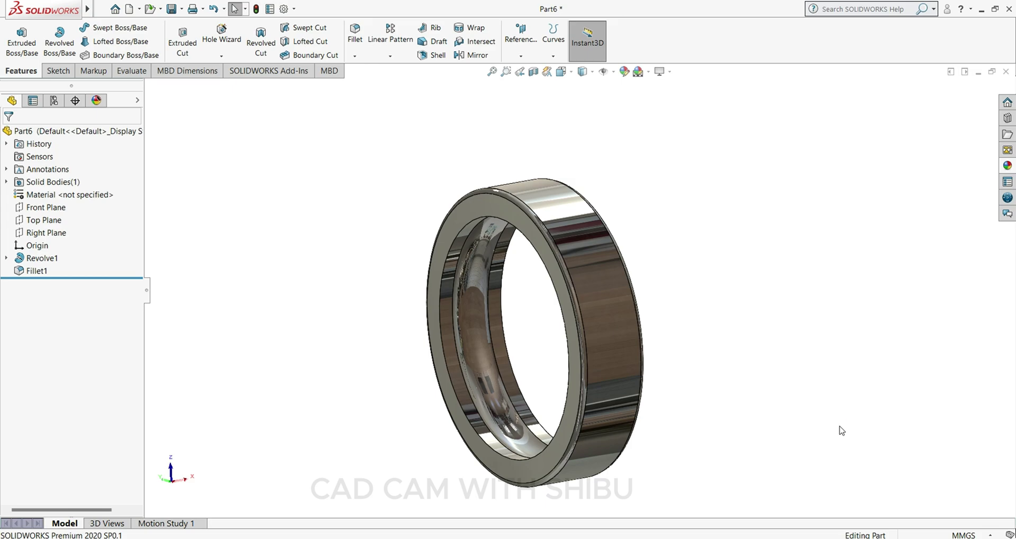
Step: Save the part as BALL BEARING OUTERRING
key("ctrl+s")
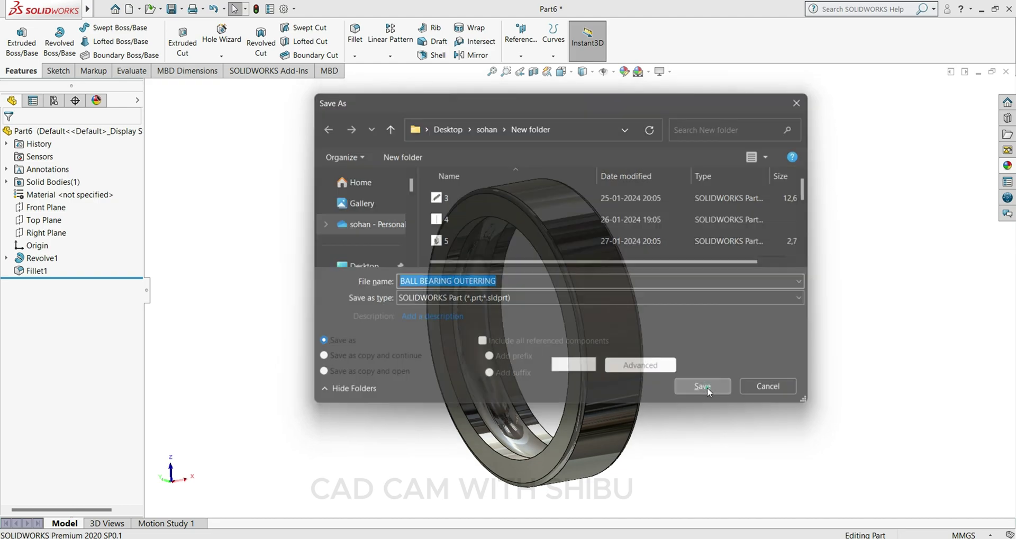
left_click(706, 387)
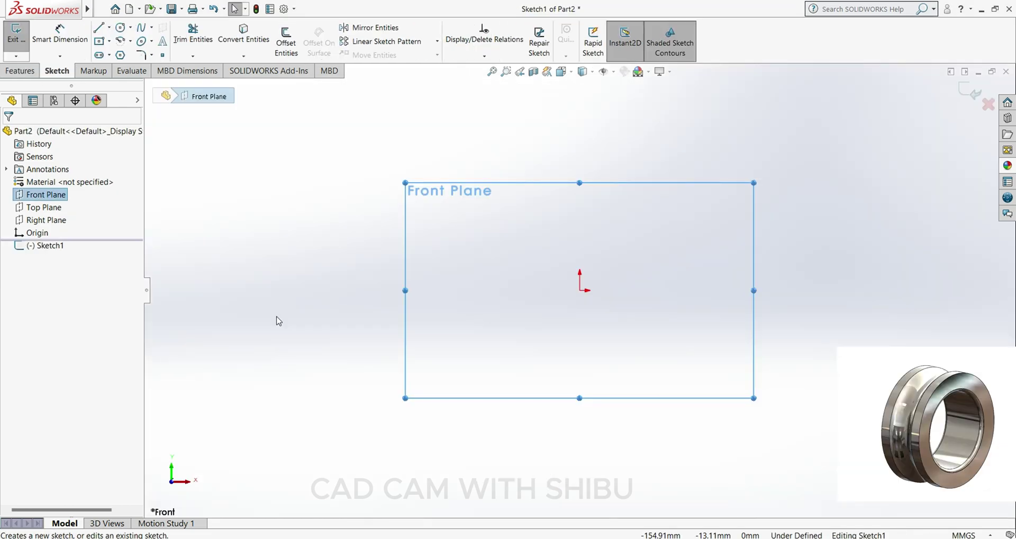
Step: Sketch a horizontal centerline through the origin on the Front Plane of the new part
left_click(109, 26)
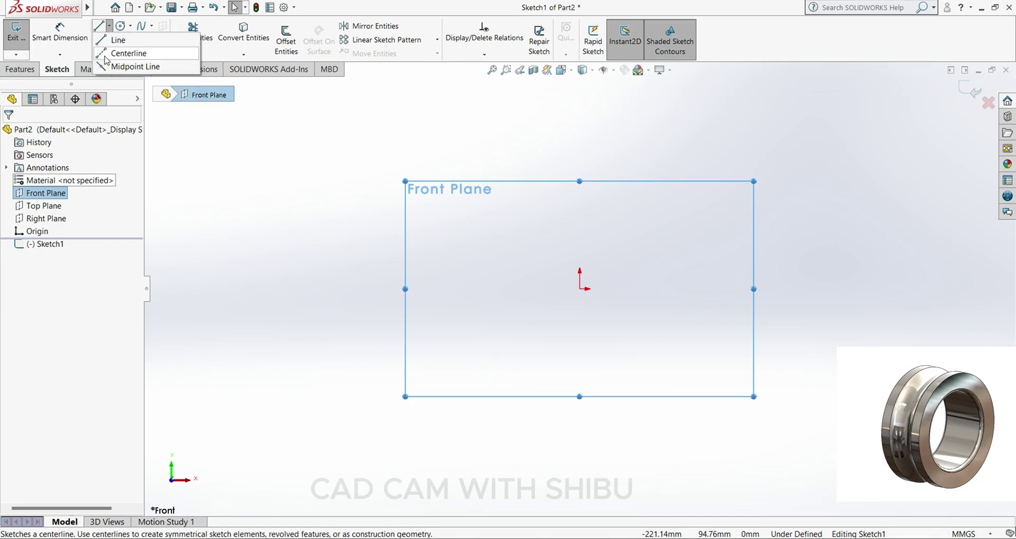
left_click(127, 50)
left_click(408, 288)
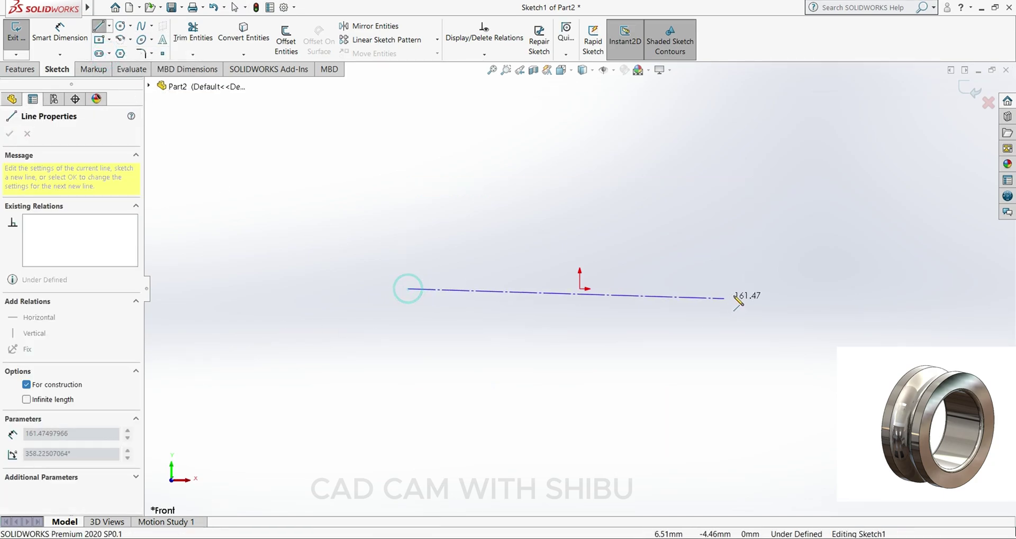
left_click(755, 288)
key("Escape")
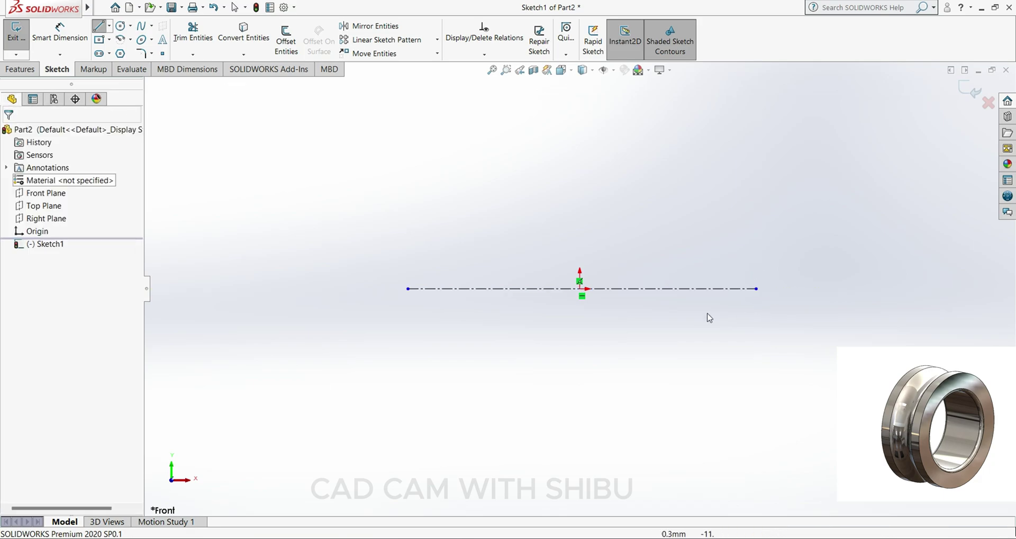
Step: Sketch a center rectangle about 119 mm wide and 37 mm high, centred directly above the origin
left_click(98, 40)
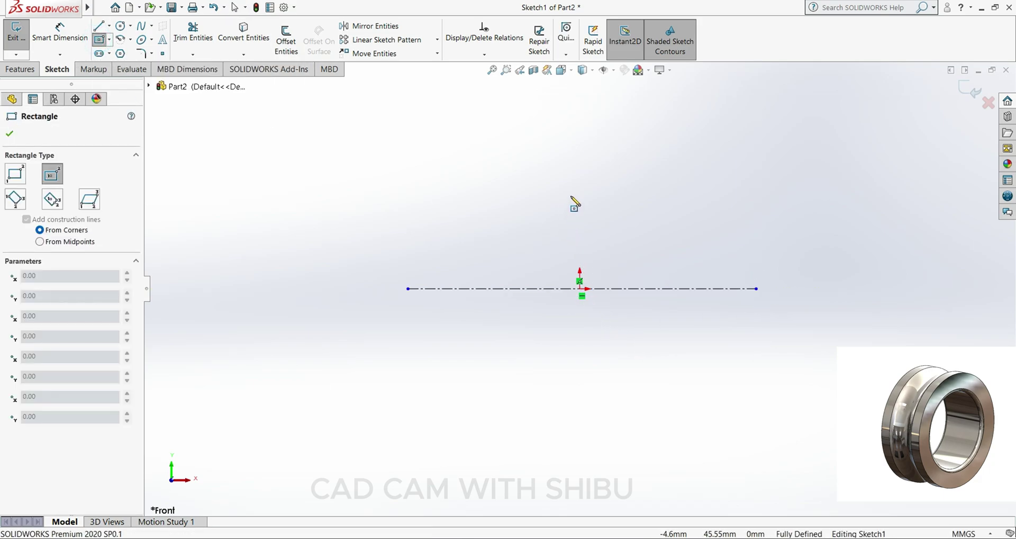
left_click(579, 162)
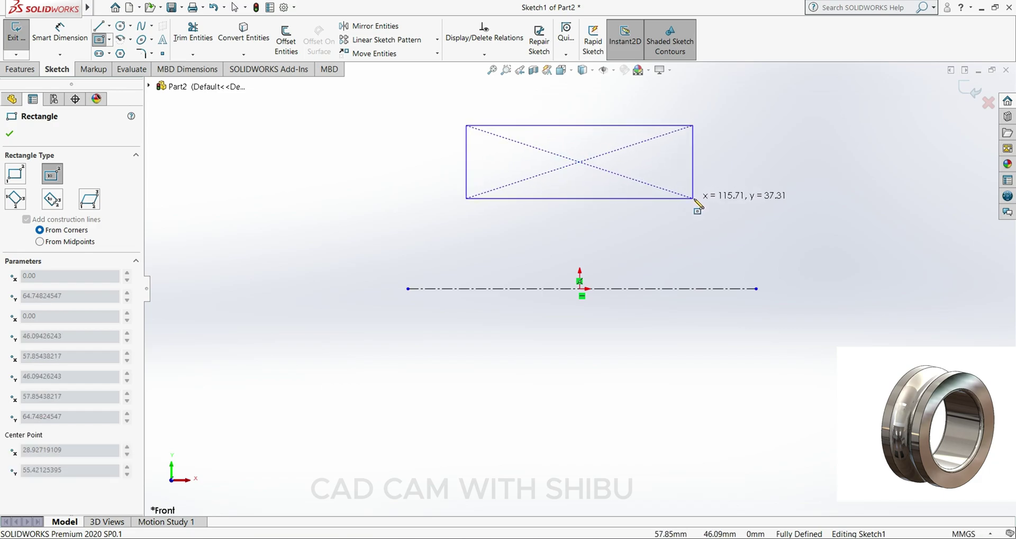
left_click(695, 198)
left_click(10, 134)
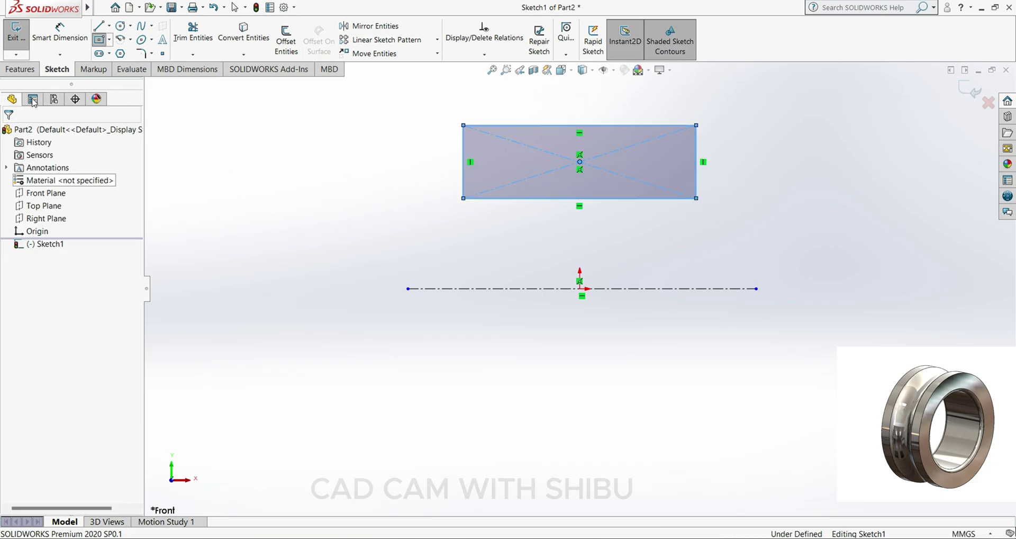
Step: Dimension the rectangle's upper edge and set its width to 31 mm
left_click(58, 45)
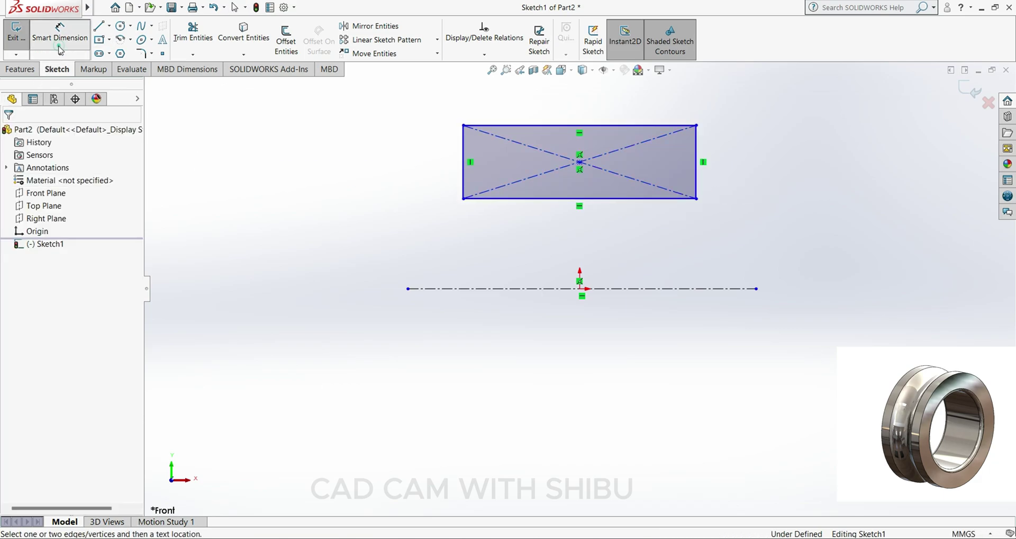
left_click(535, 126)
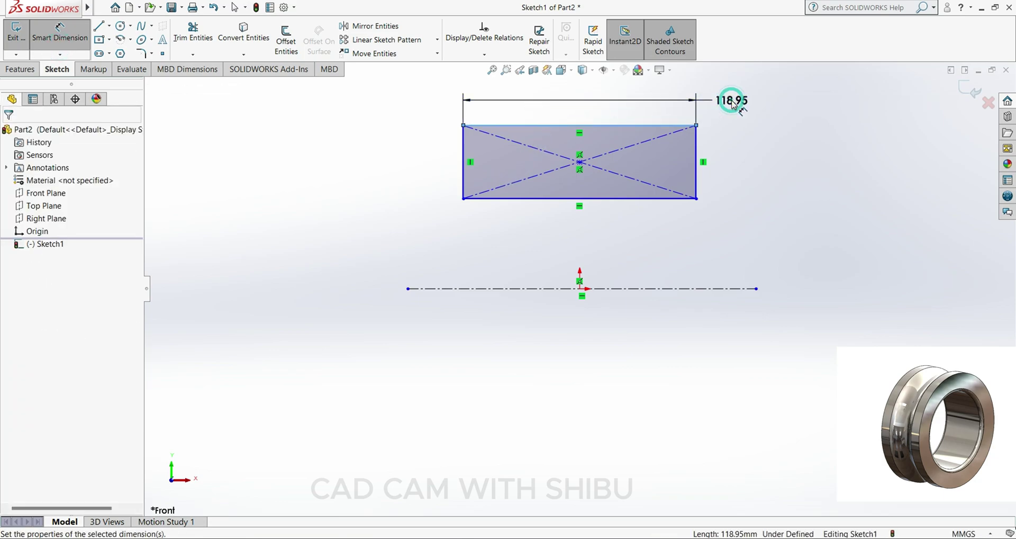
left_click(732, 102)
type("31")
key("Return")
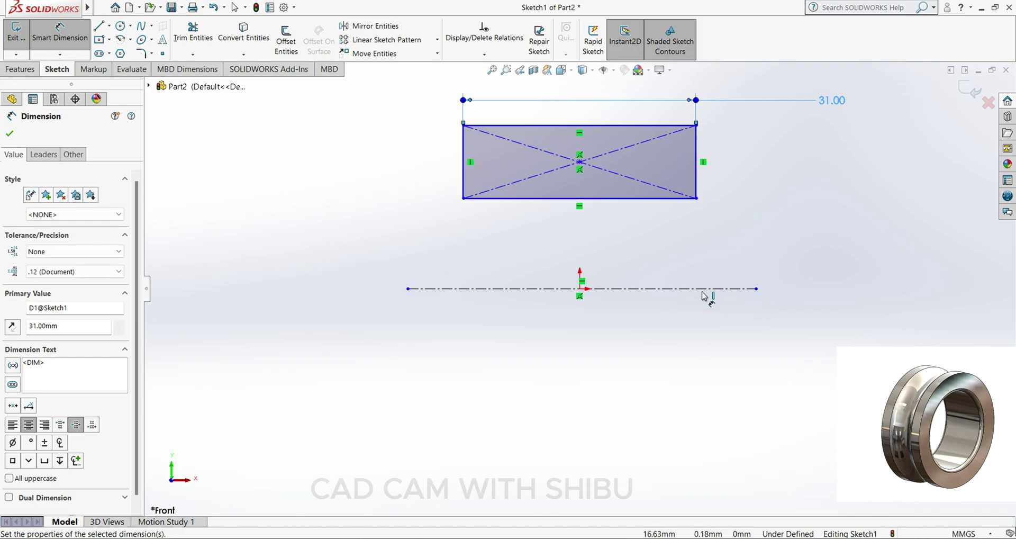
Step: Set the distance between the rectangle's lower edge and the horizontal centerline to 25 mm
left_click(536, 199)
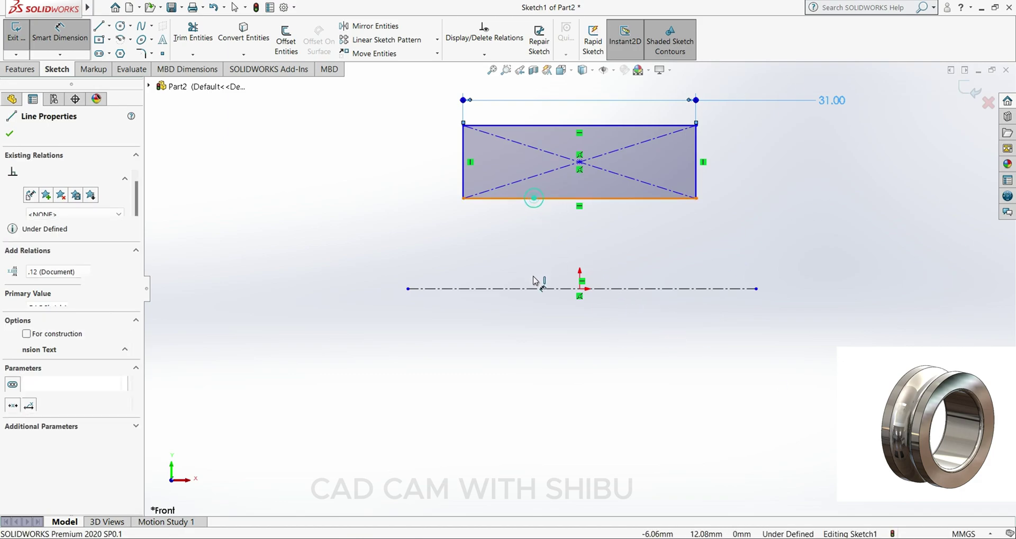
left_click(532, 288)
left_click(402, 258)
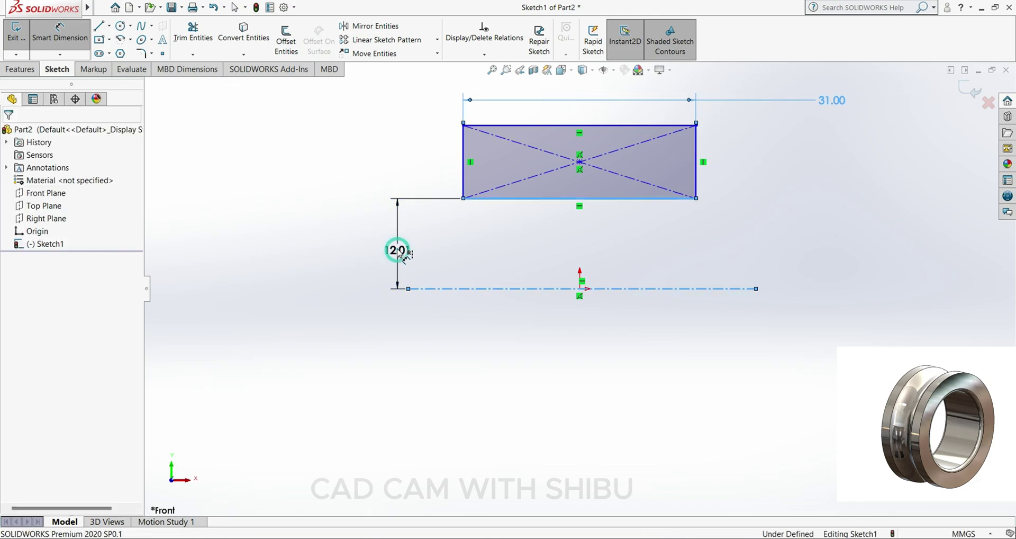
type("25")
key("Return")
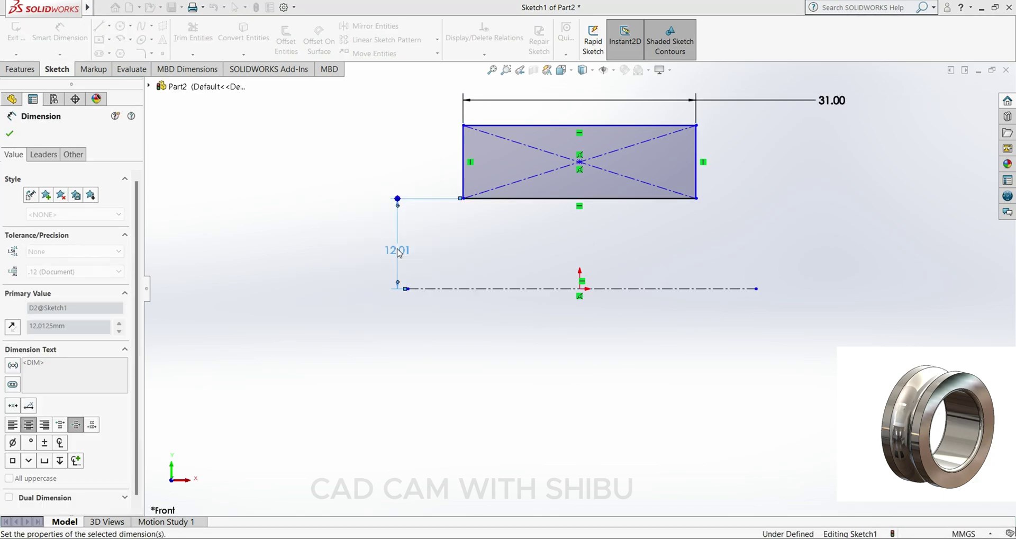
Step: Set the distance between the rectangle's upper edge and the horizontal centerline to 37 mm
scroll(524, 131, "up", 2)
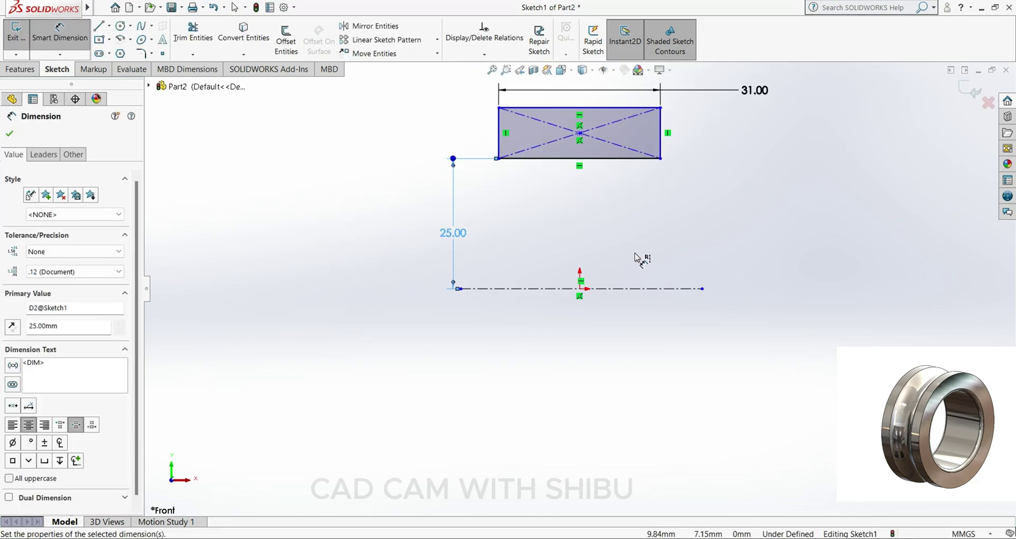
left_click(643, 110)
left_click(656, 289)
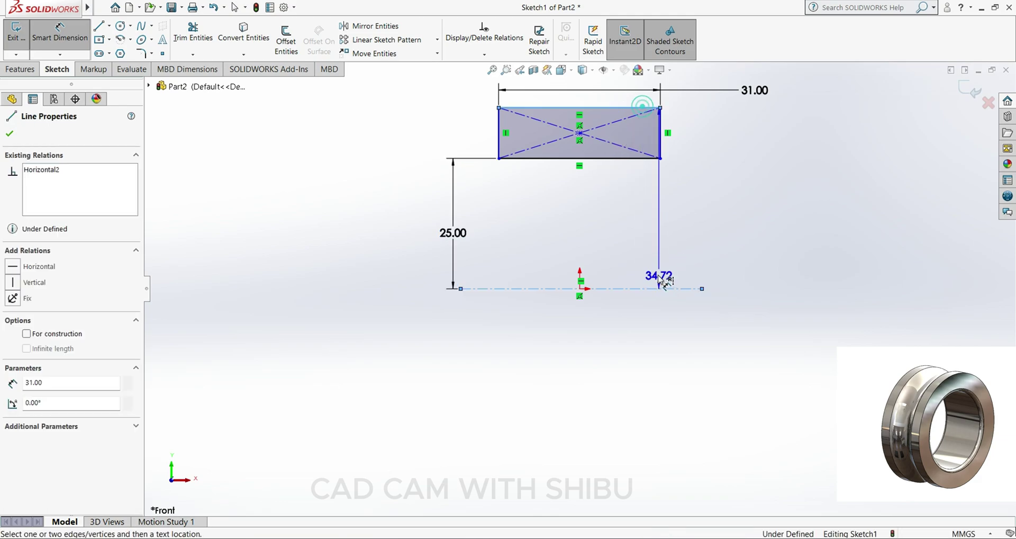
left_click(658, 285)
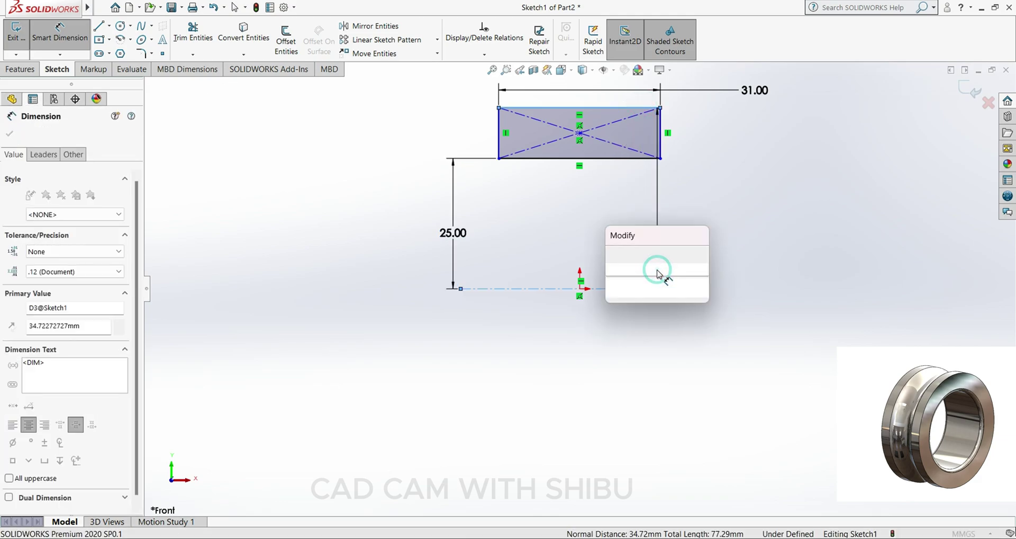
type("3")
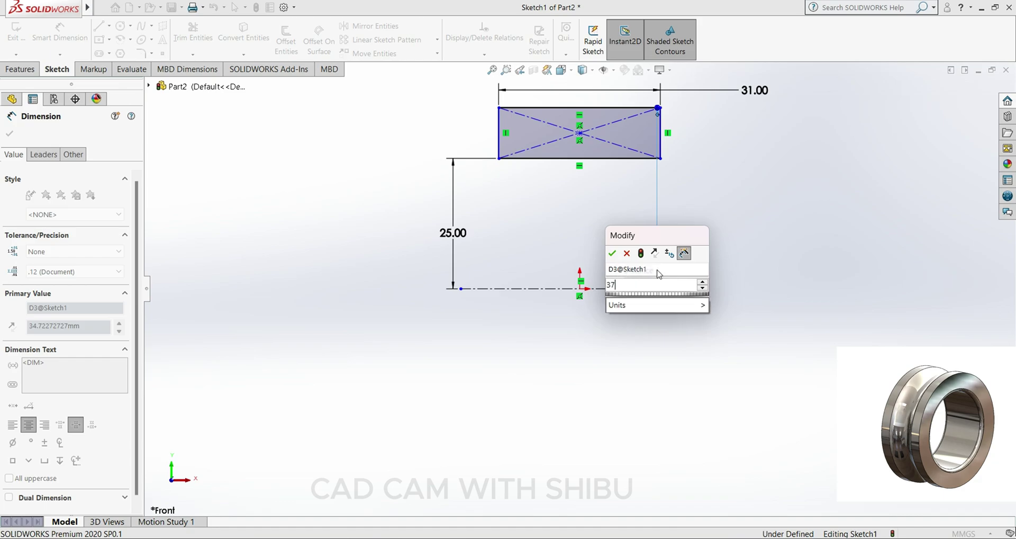
type("7")
key("Return")
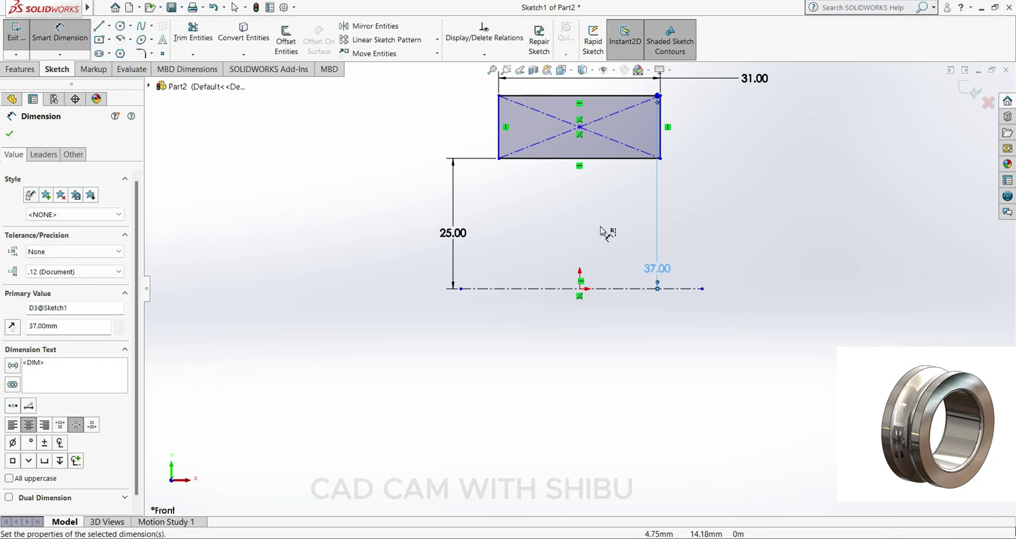
scroll(607, 233, "up", 2)
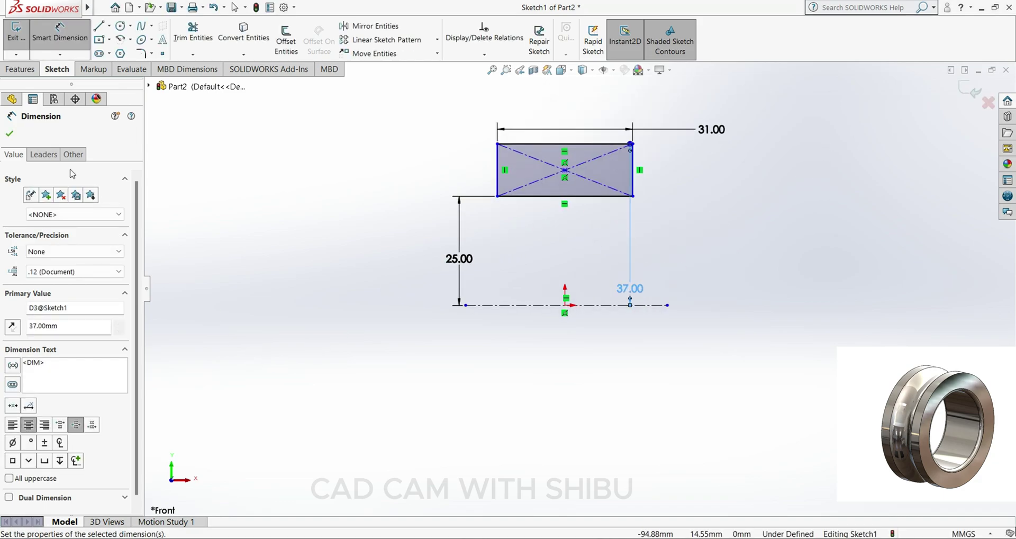
left_click(9, 134)
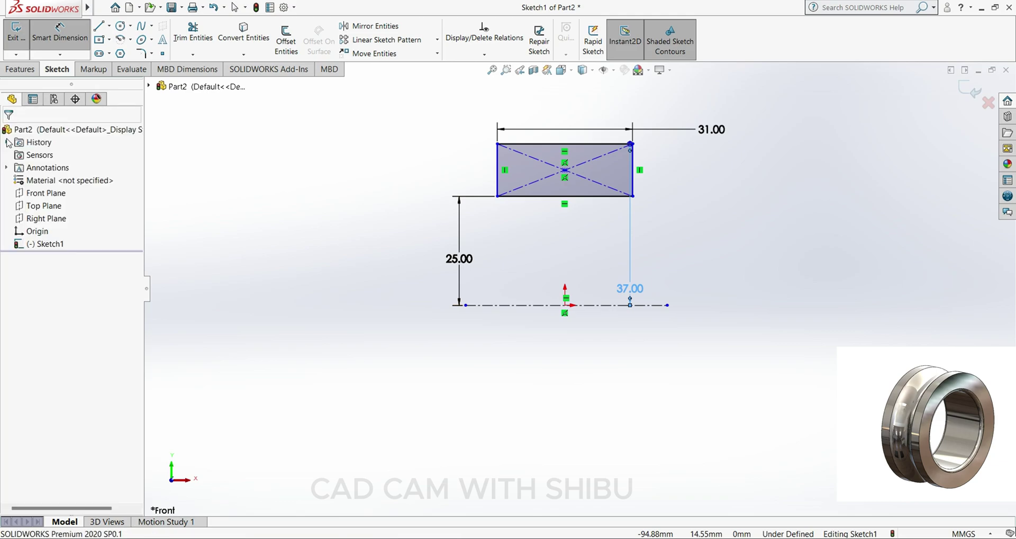
Step: Add a Vertical relation between the rectangle's center point and the origin
left_click(565, 171)
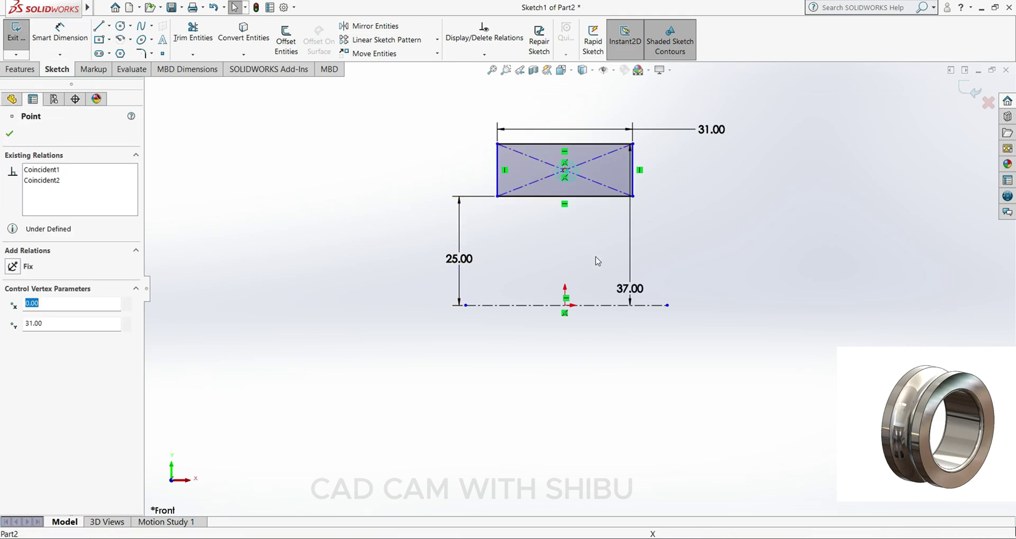
left_click(564, 306, "ctrl")
left_click(12, 336)
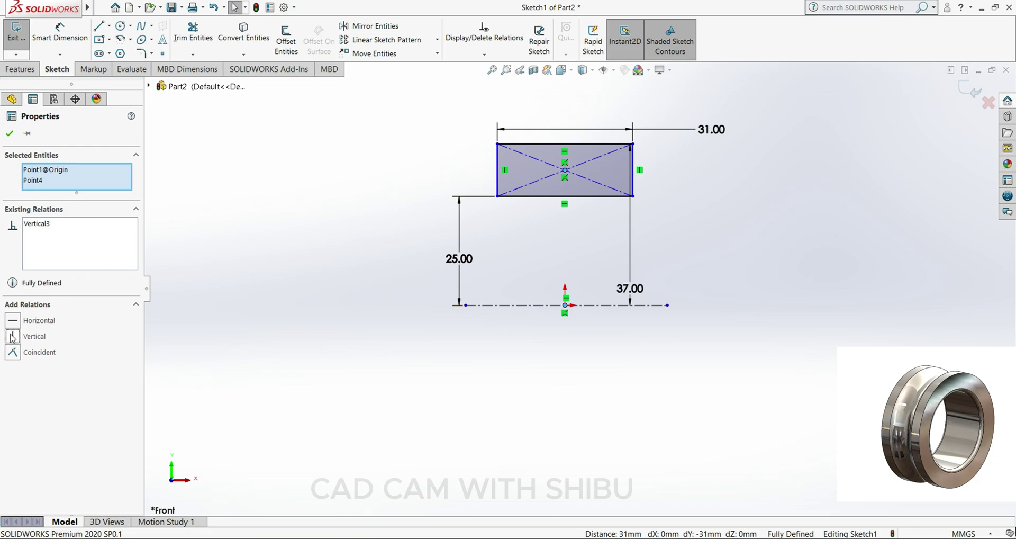
left_click(9, 134)
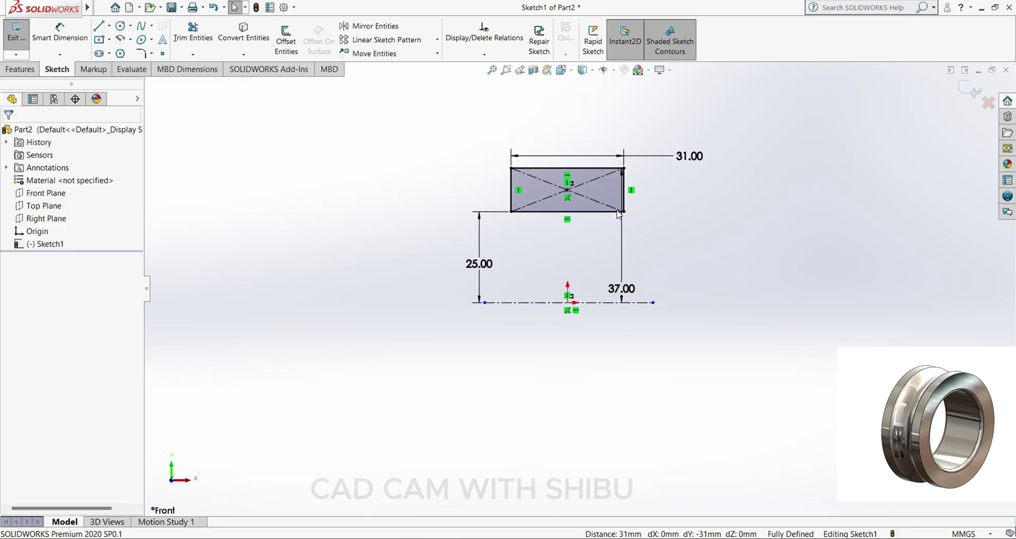
Step: Sketch a vertical centerline about 4.5 mm long upward from the rectangle's center point
scroll(578, 286, "up", 2)
scroll(587, 183, "down", 1)
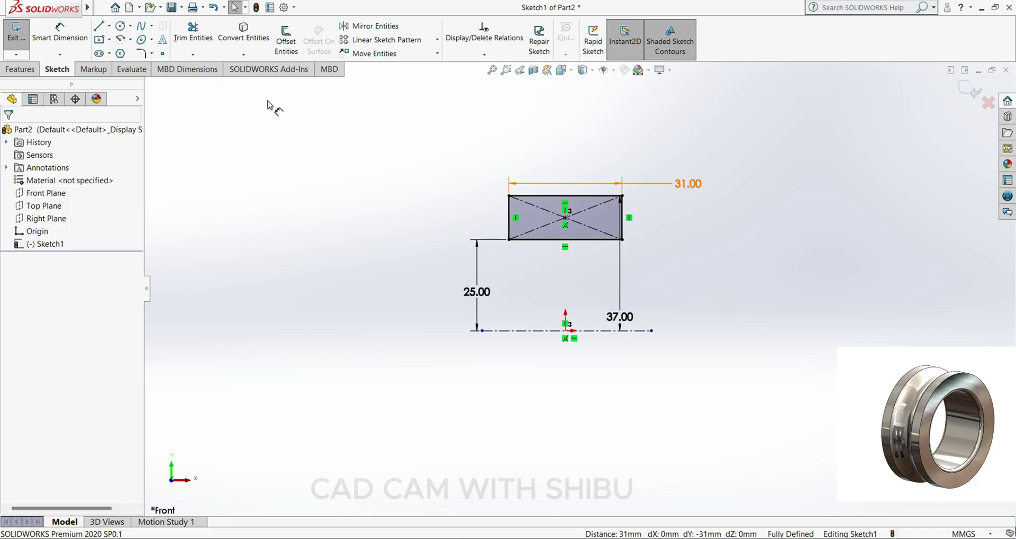
left_click(109, 26)
left_click(111, 51)
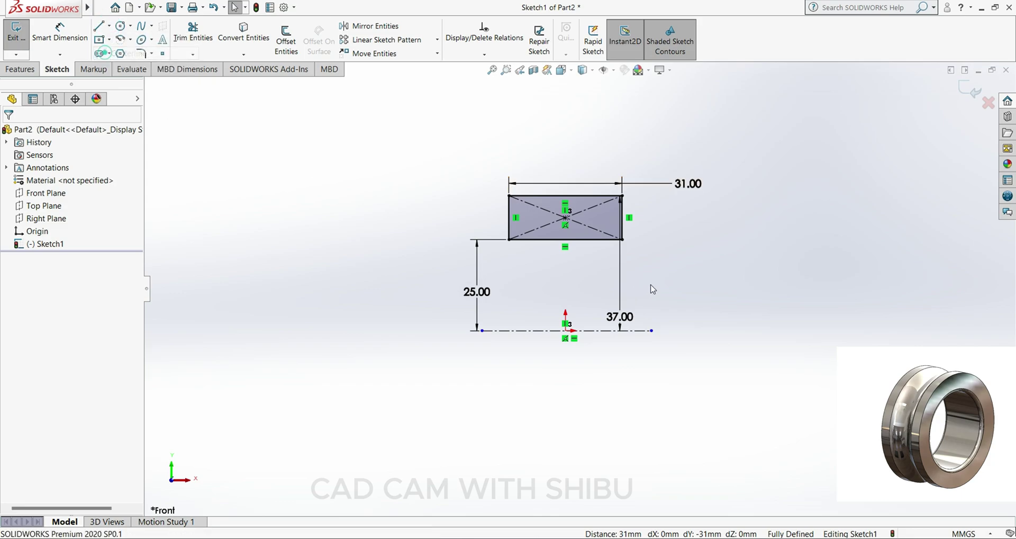
left_click_drag(565, 217, 565, 201)
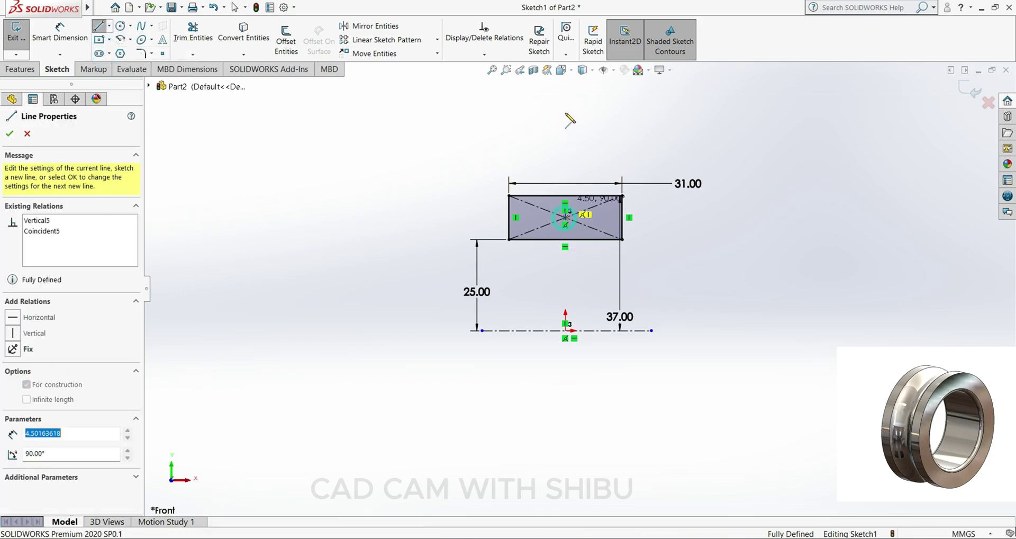
left_click(565, 96)
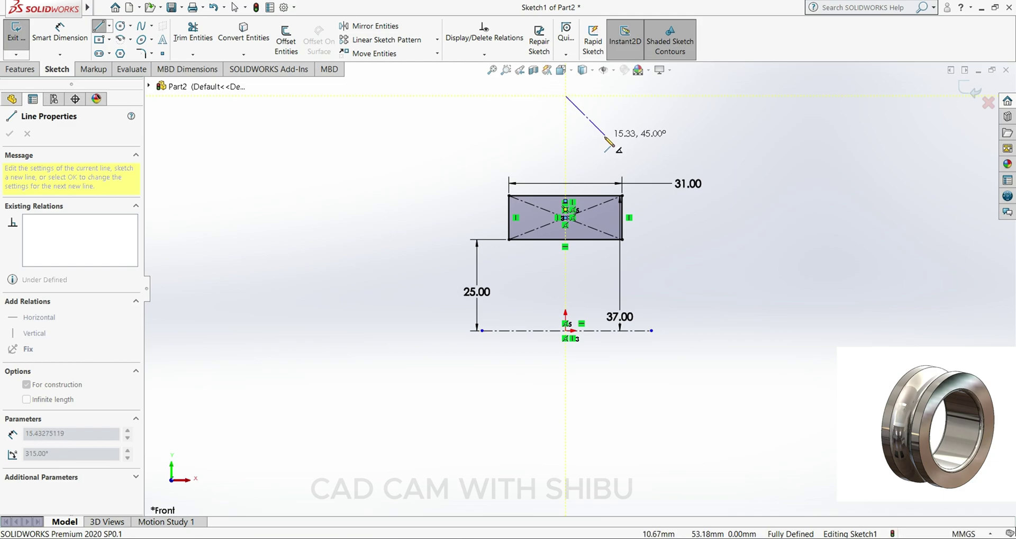
key("Escape")
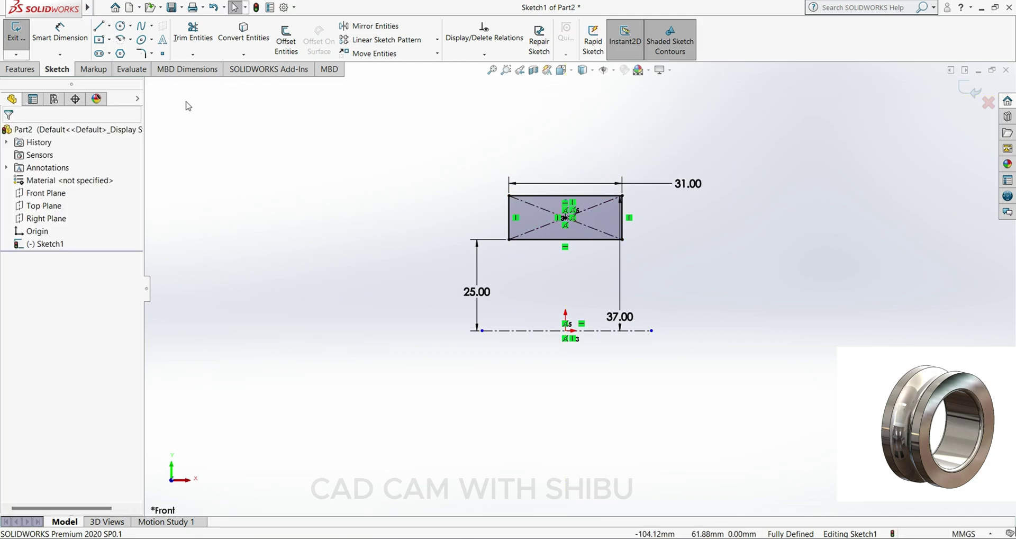
Step: Sketch a vertical centerline about 30 mm long from the rectangle's center to well above its upper edge
left_click(111, 26)
left_click(124, 49)
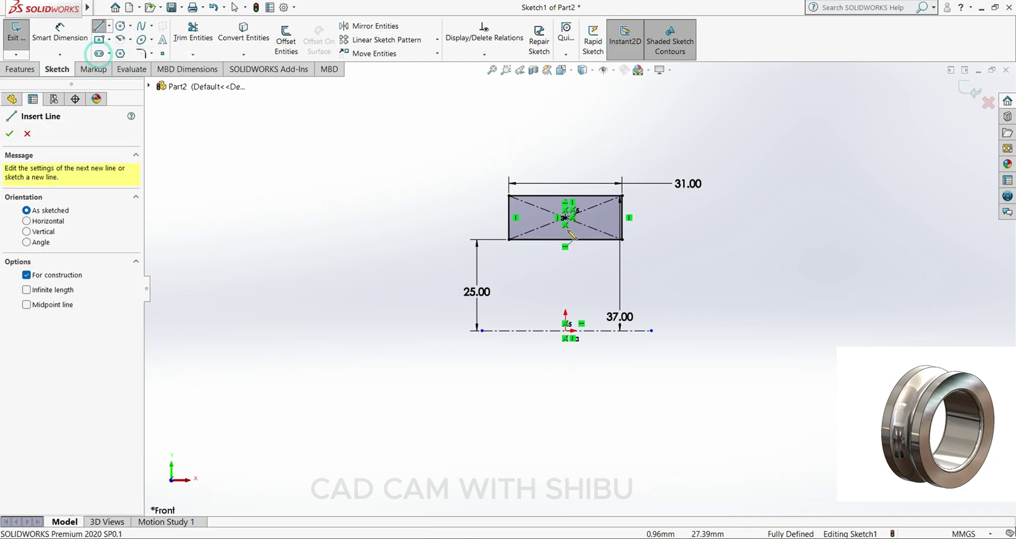
left_click(566, 217)
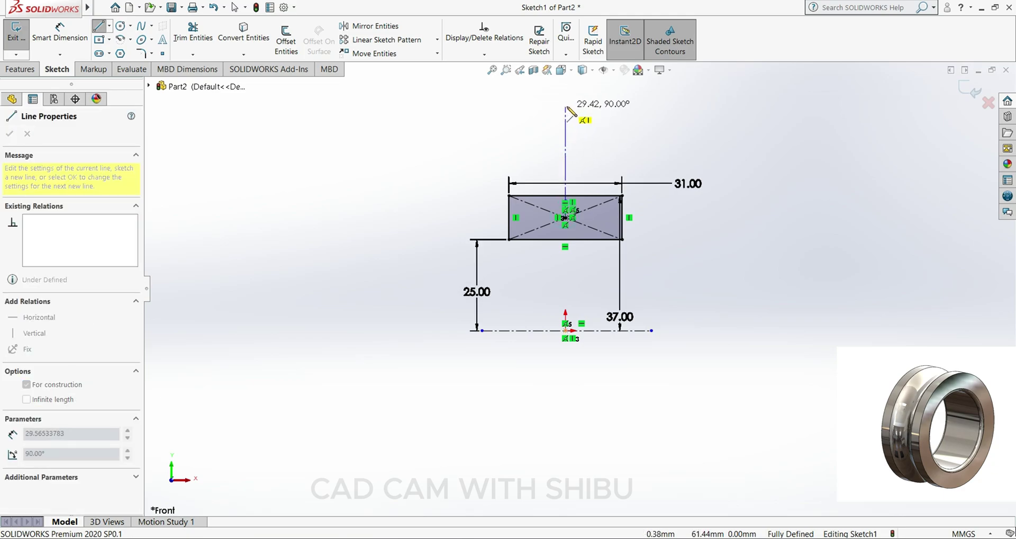
left_click(566, 106)
key("Escape")
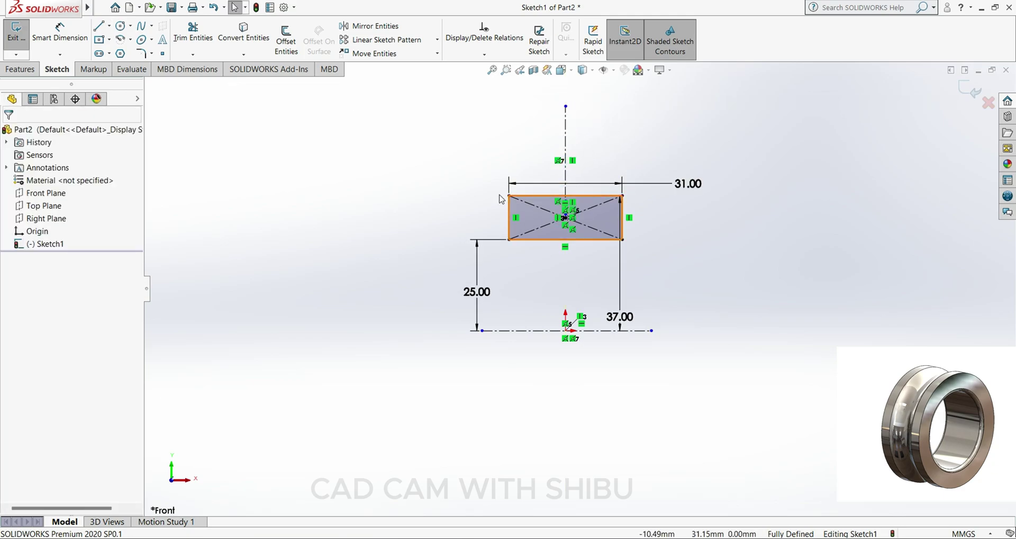
Step: Sketch a centerpoint arc of about 23.4 mm radius, centred on the vertical centerline, with both ends on the rectangle's upper edge
left_click(132, 42)
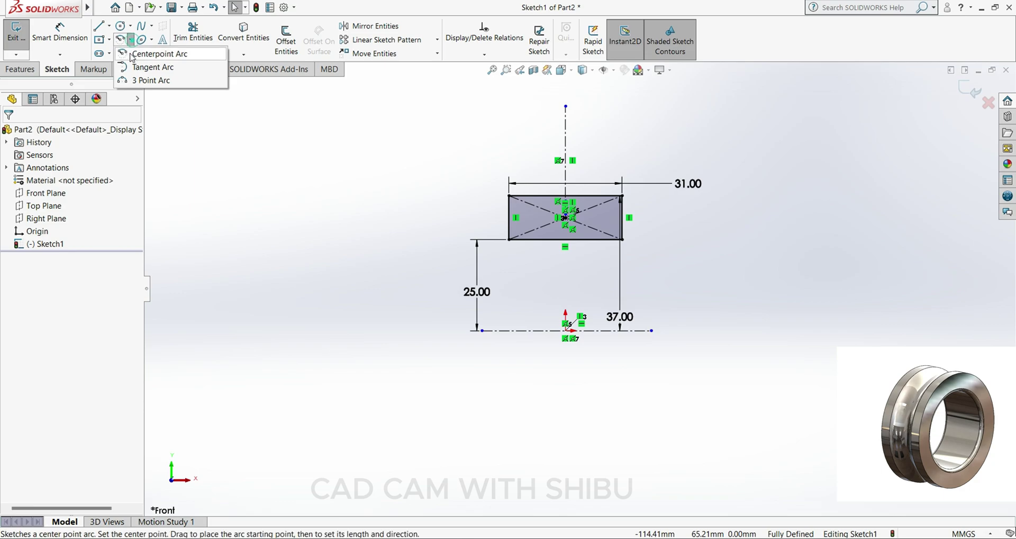
left_click(142, 54)
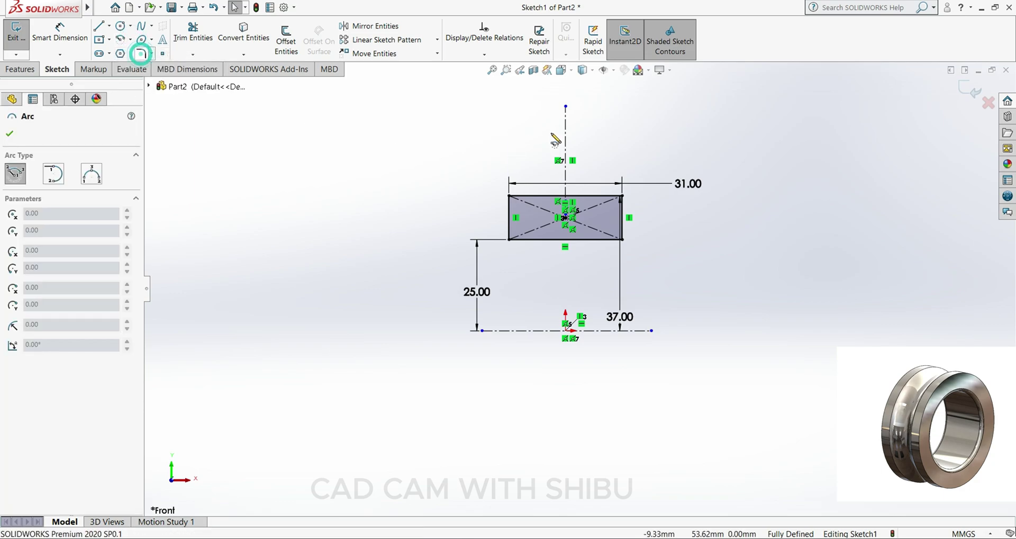
left_click(565, 106)
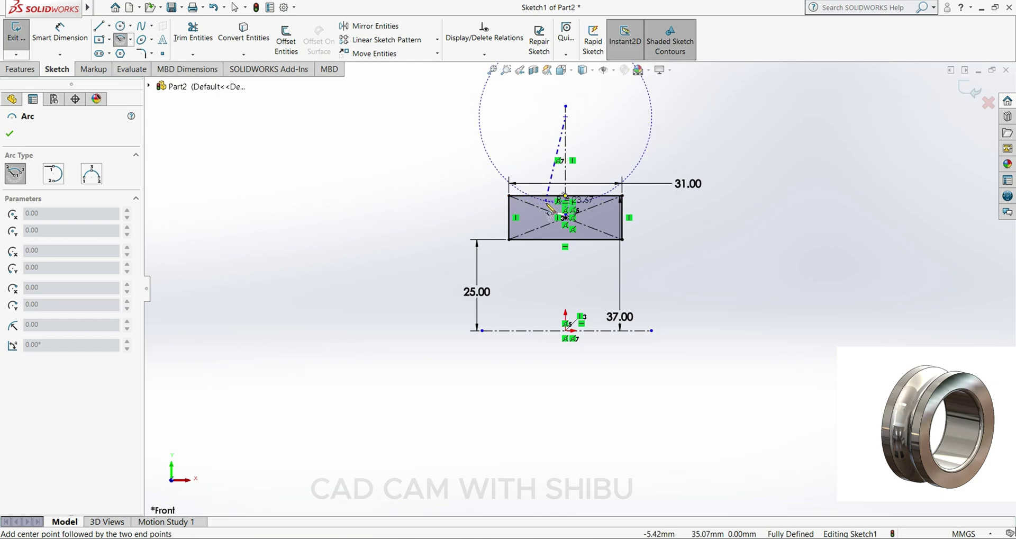
left_click(532, 197)
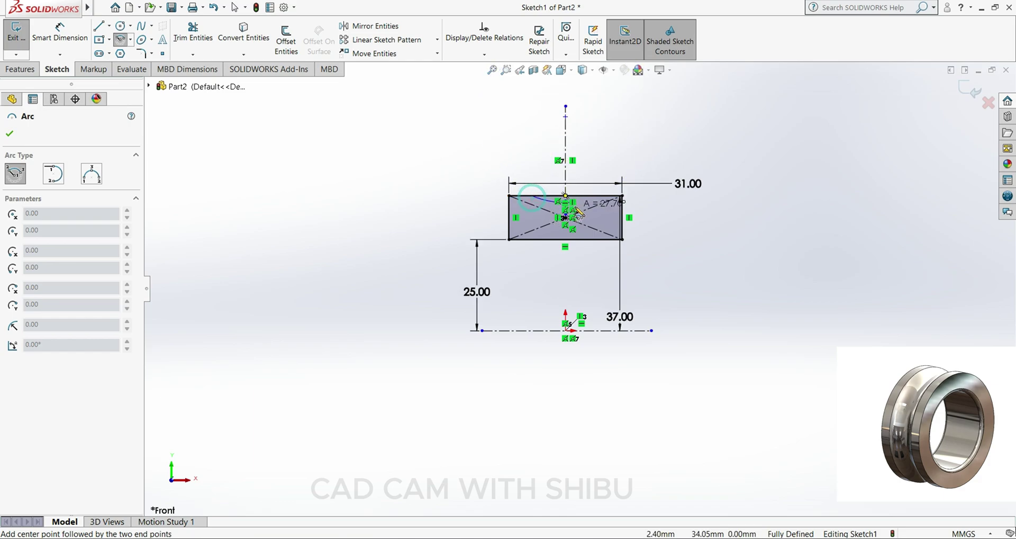
left_click(598, 197)
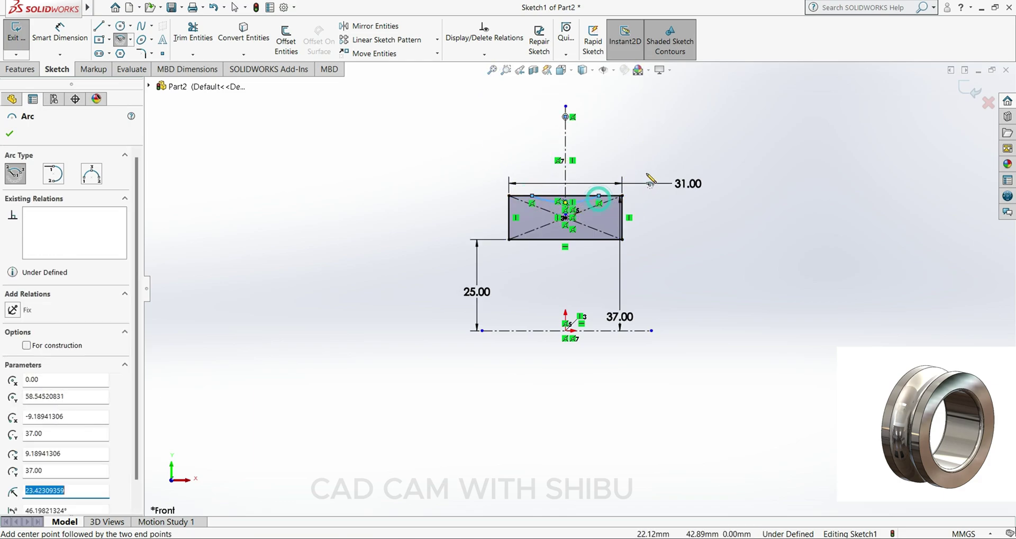
key("Escape")
Step: Set the distance between the arc's center point and the rectangle's upper edge to 8 mm
scroll(571, 193, "down", 5)
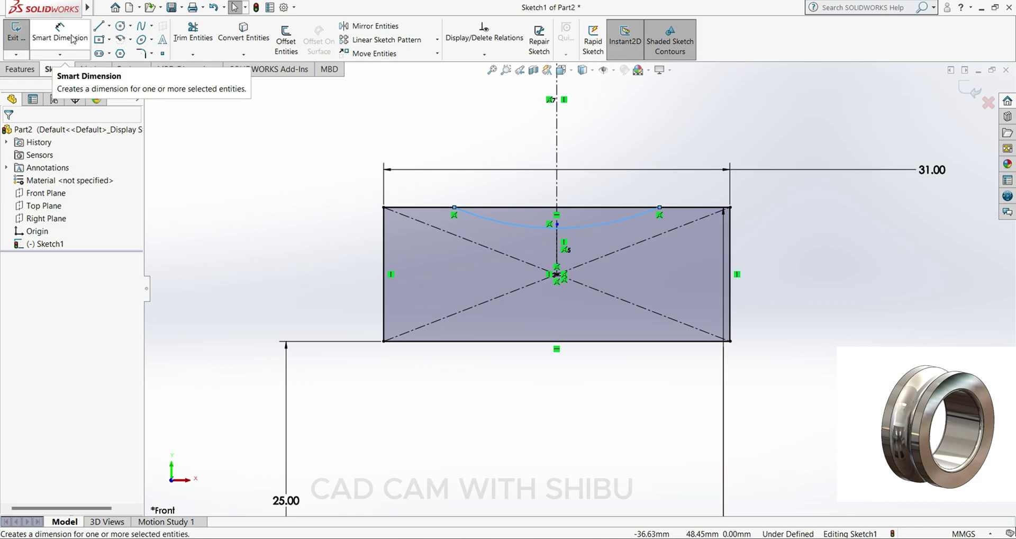
left_click(72, 39)
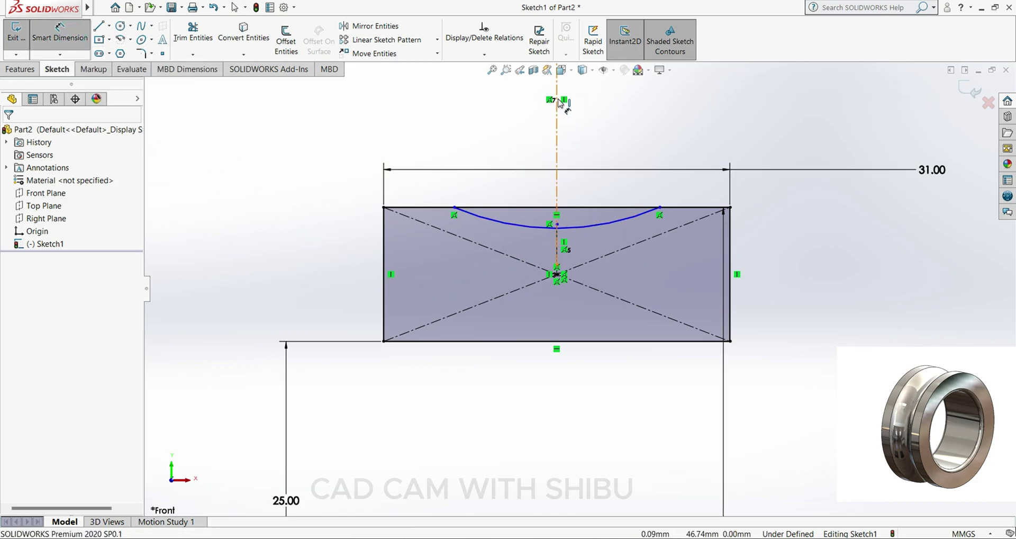
key("f")
key("f")
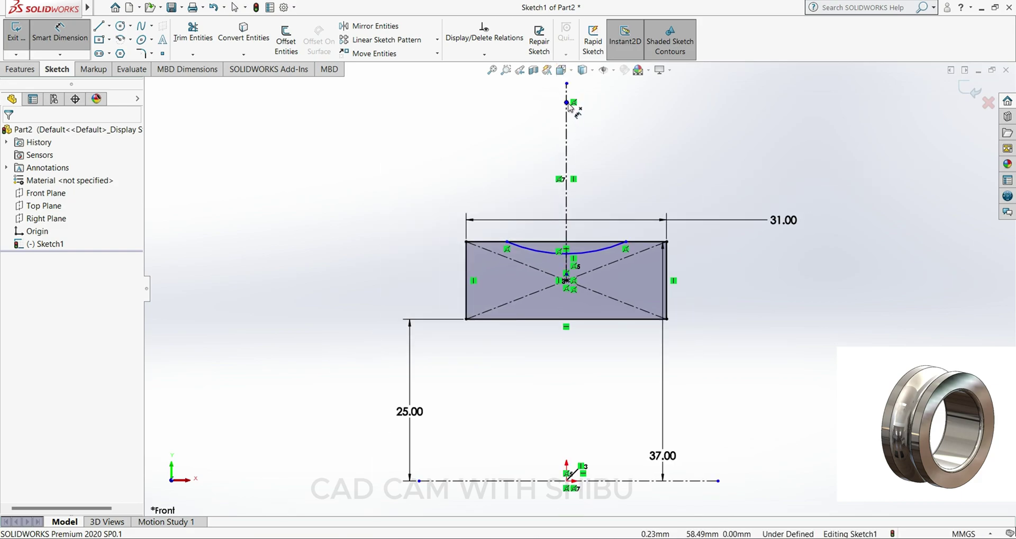
left_click(566, 102)
left_click(598, 241)
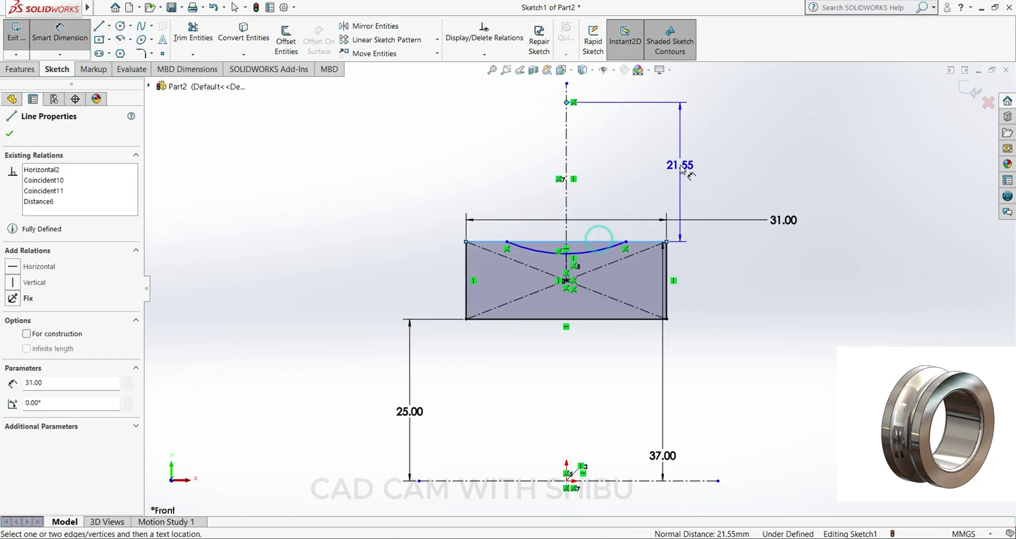
left_click(683, 168)
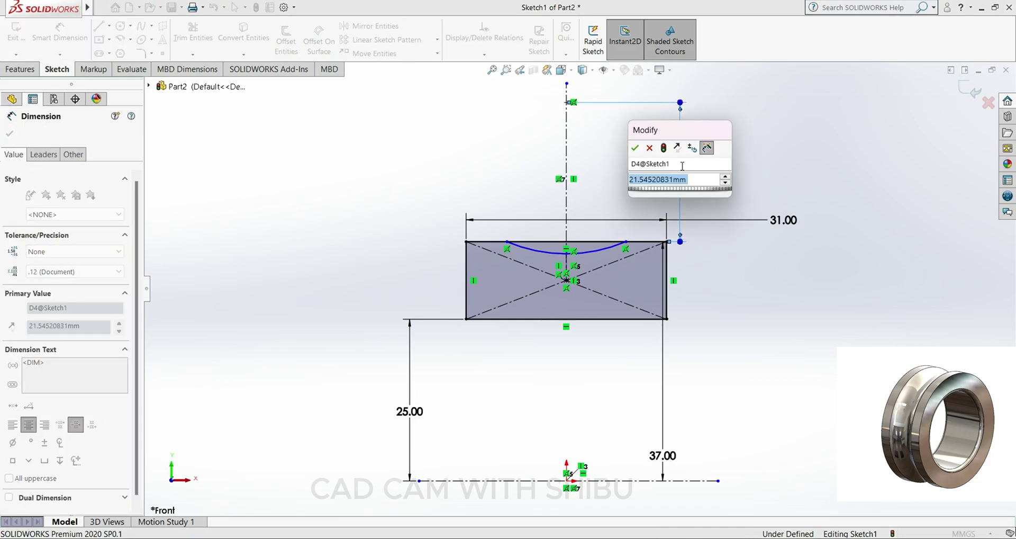
type("8")
key("Return")
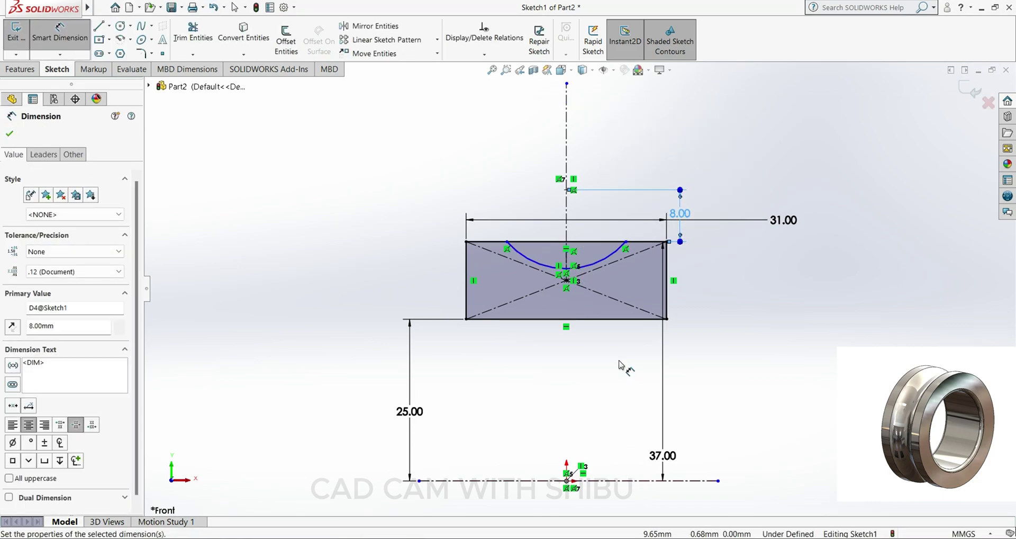
Step: Dimension the groove arc with a radius of 12 mm
left_click(600, 263)
left_click(808, 313)
type("12")
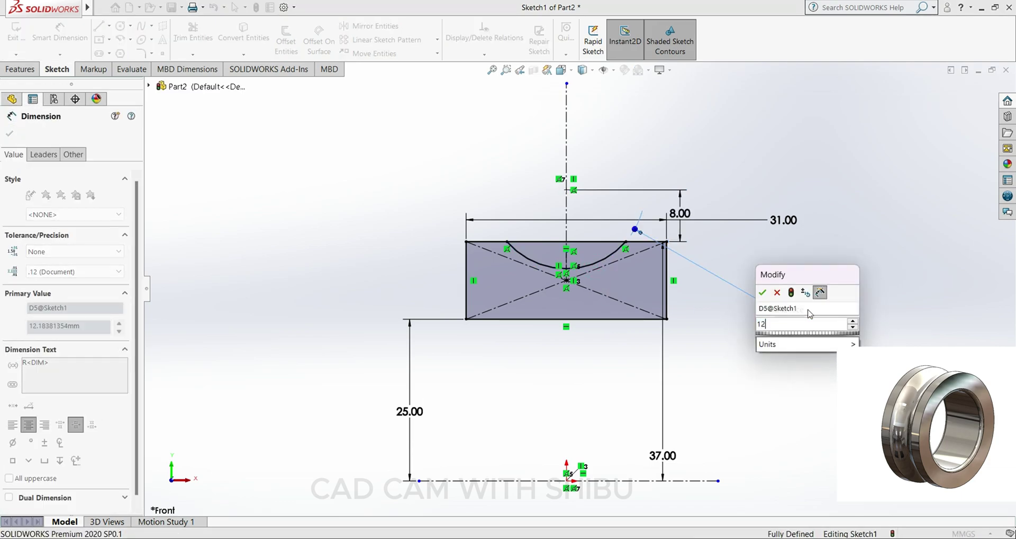
key("Return")
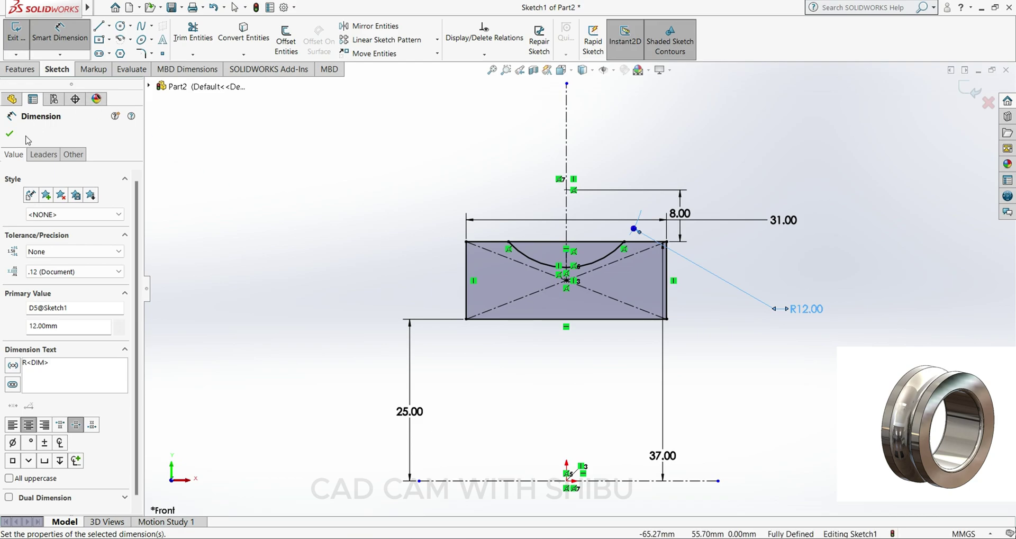
left_click(16, 136)
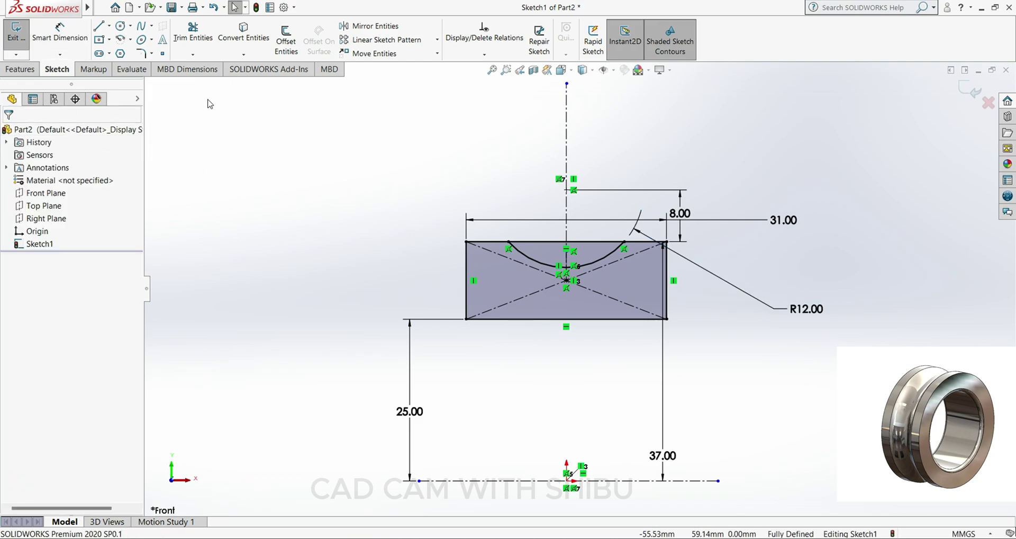
Step: Trim away the part of the rectangle's upper edge between the two ends of the groove arc
left_click(193, 31)
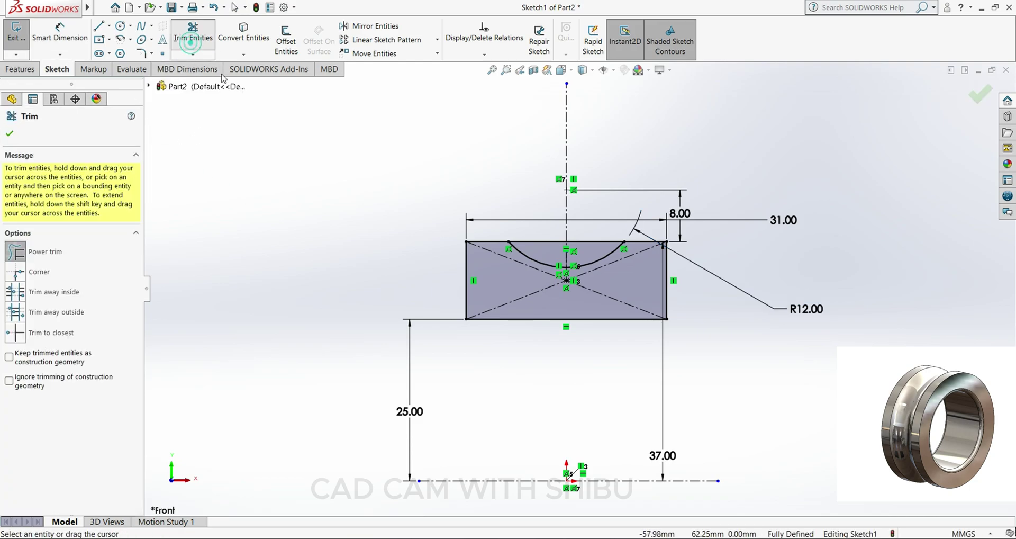
mouse_move(535, 233)
left_mouse_down()
mouse_move(533, 225)
mouse_move(597, 227)
left_mouse_up()
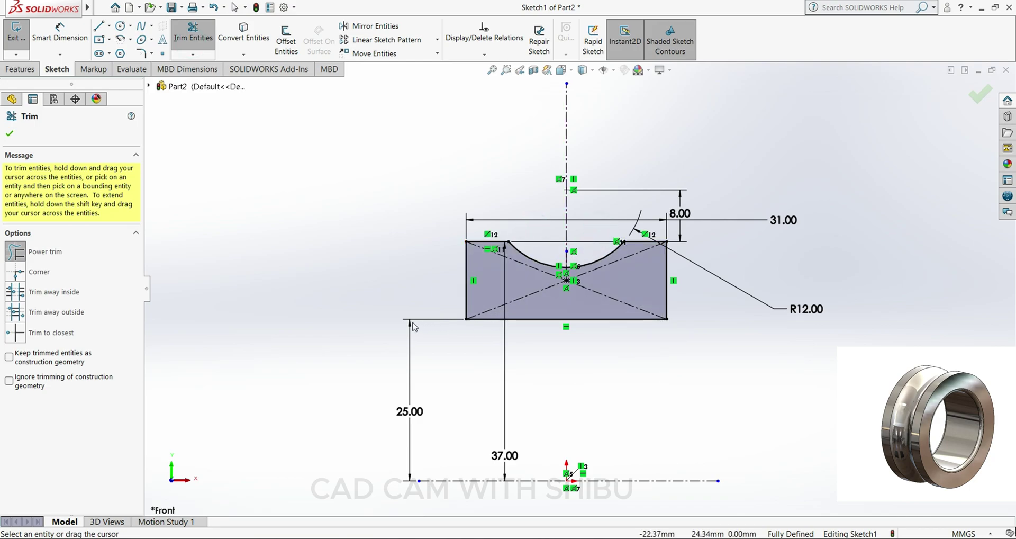
left_click(9, 134)
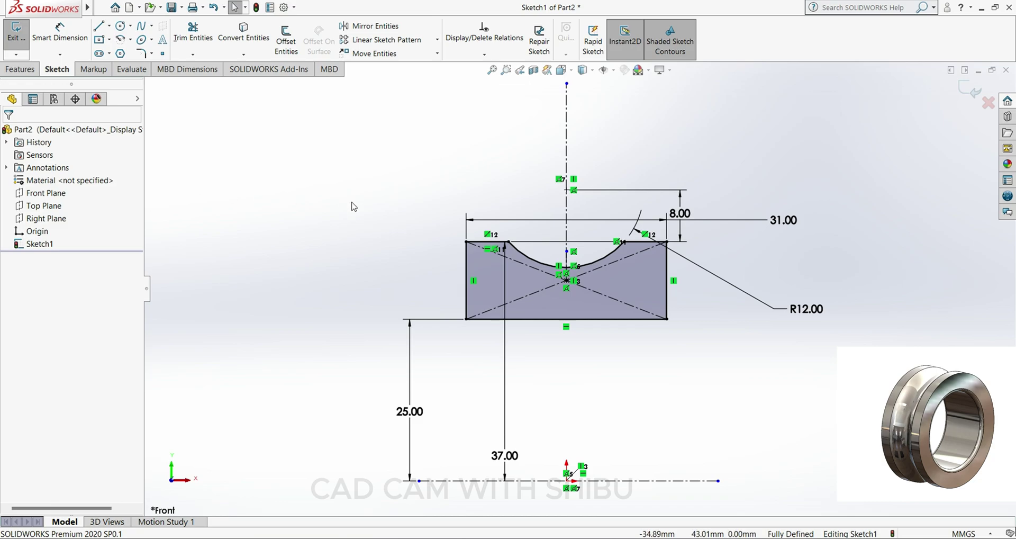
Step: Make the two remaining upper edge segments on either side of the groove arc equal in length
left_click(636, 243)
left_click(637, 243, "ctrl")
left_click(16, 401)
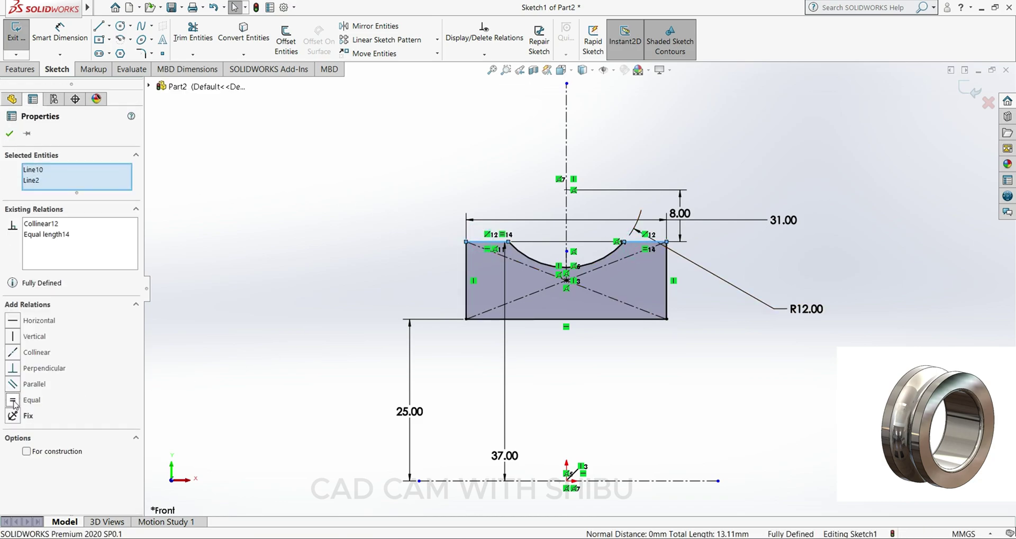
left_click(9, 134)
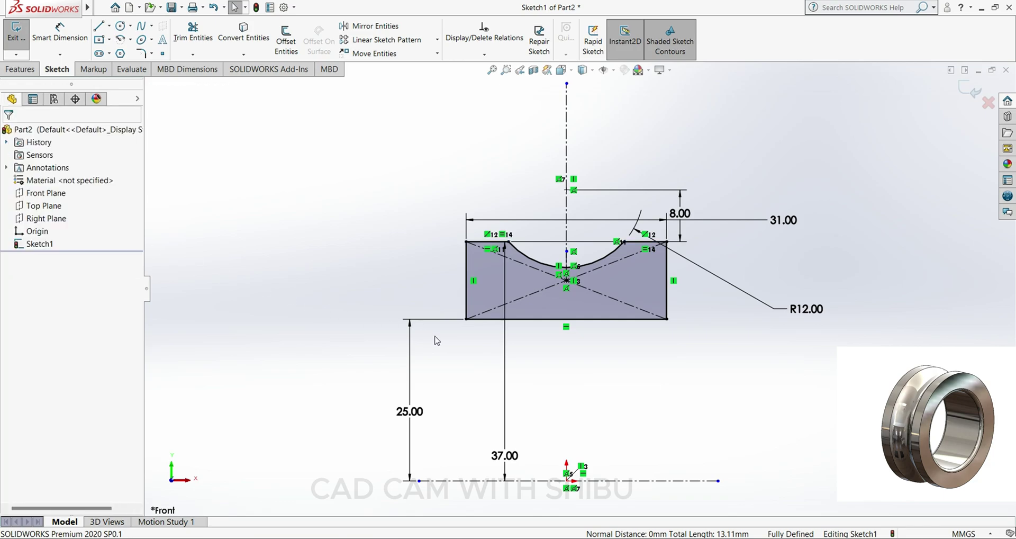
Step: Revolve the grooved profile 360 degrees around the horizontal centerline through the origin to form the inner ring
key("f")
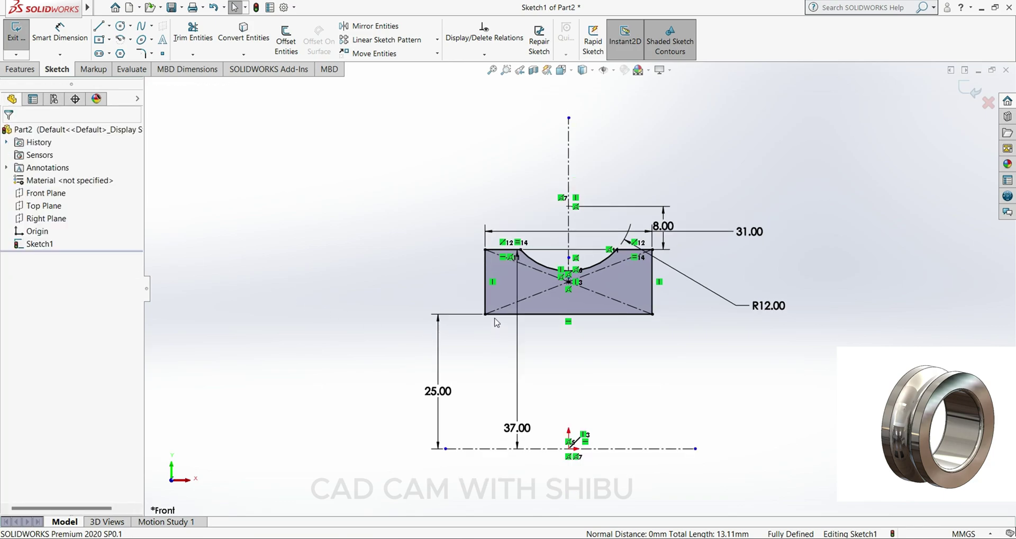
left_click(19, 69)
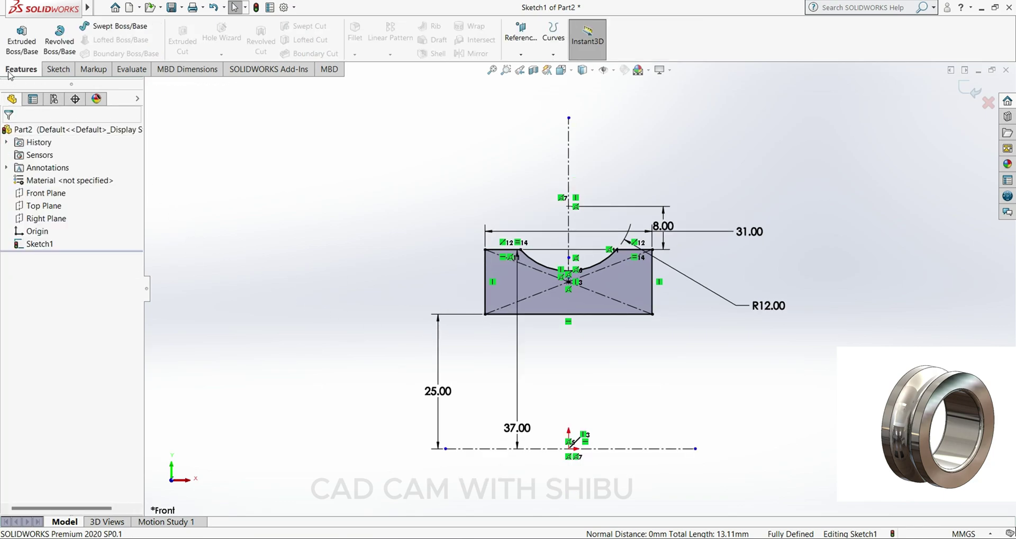
left_click(60, 39)
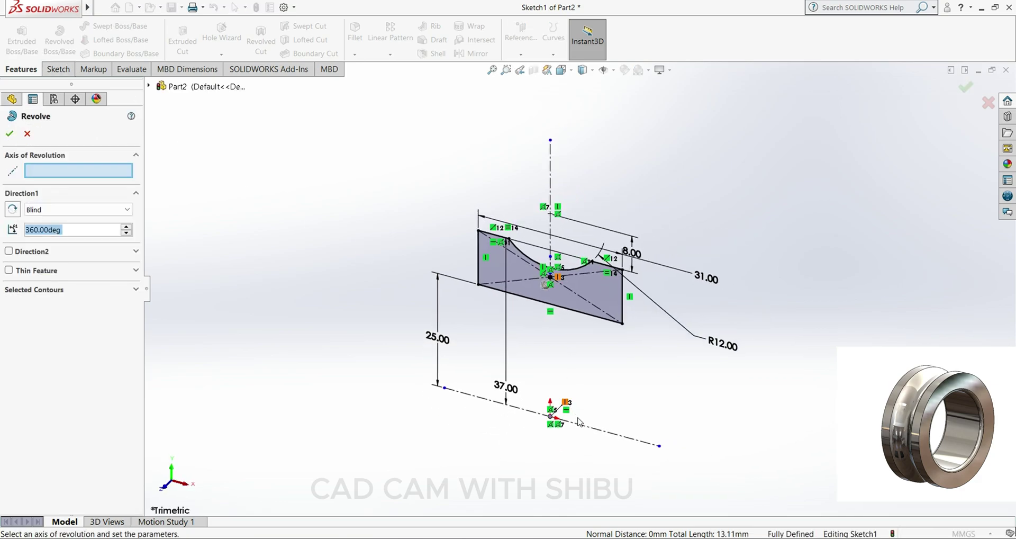
left_click(583, 426)
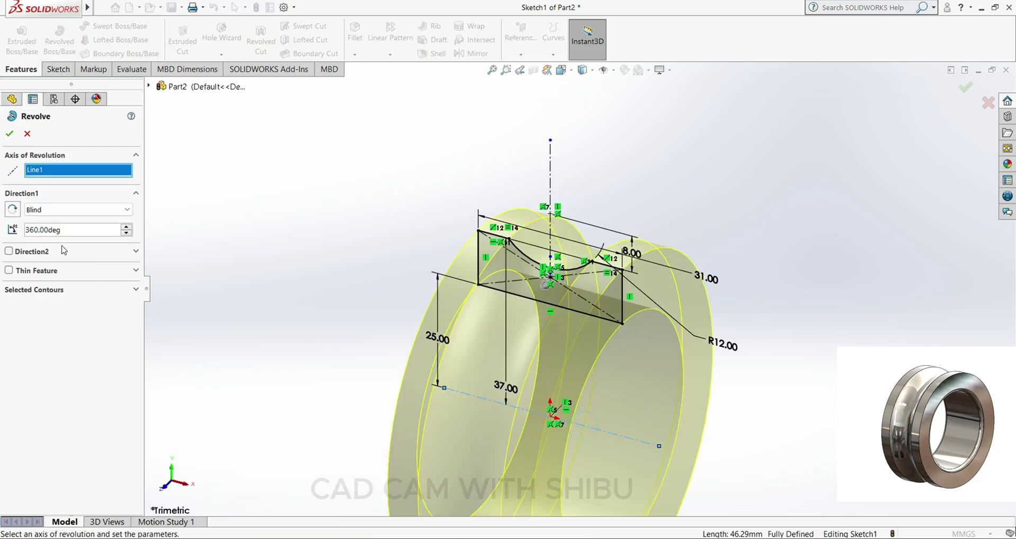
left_click(9, 133)
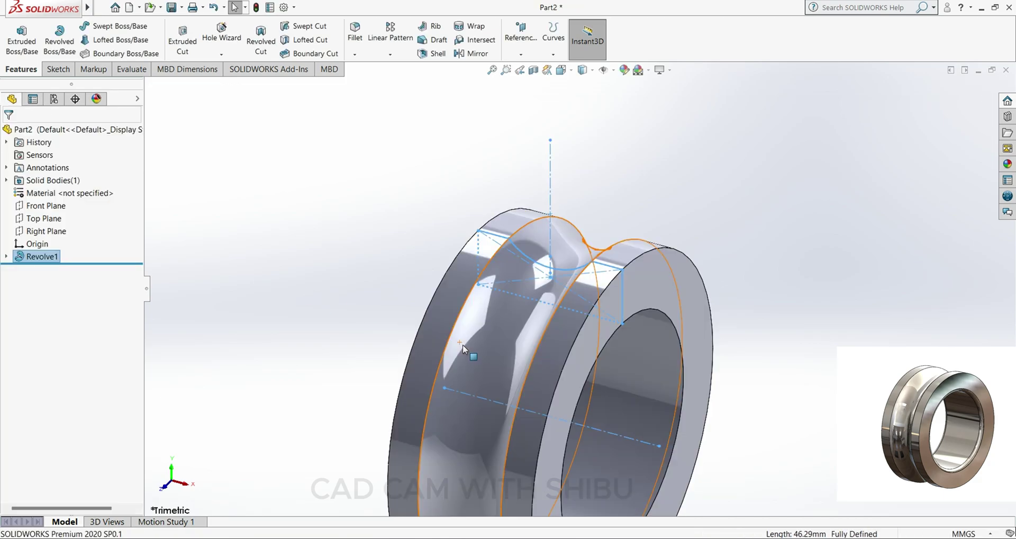
scroll(470, 350, "up", 4)
left_click(726, 411)
scroll(665, 360, "down", 3)
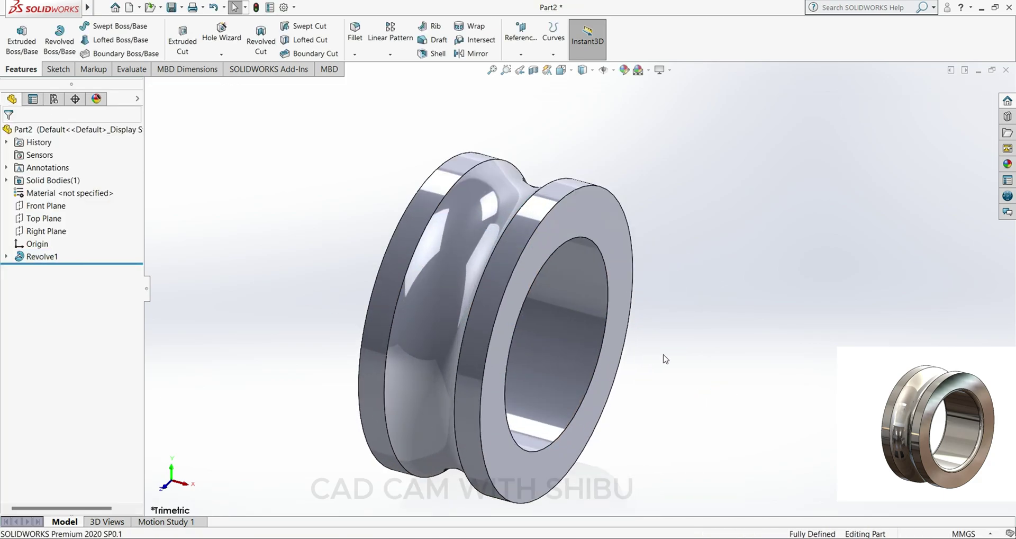
middle_click_drag(671, 353, 651, 340)
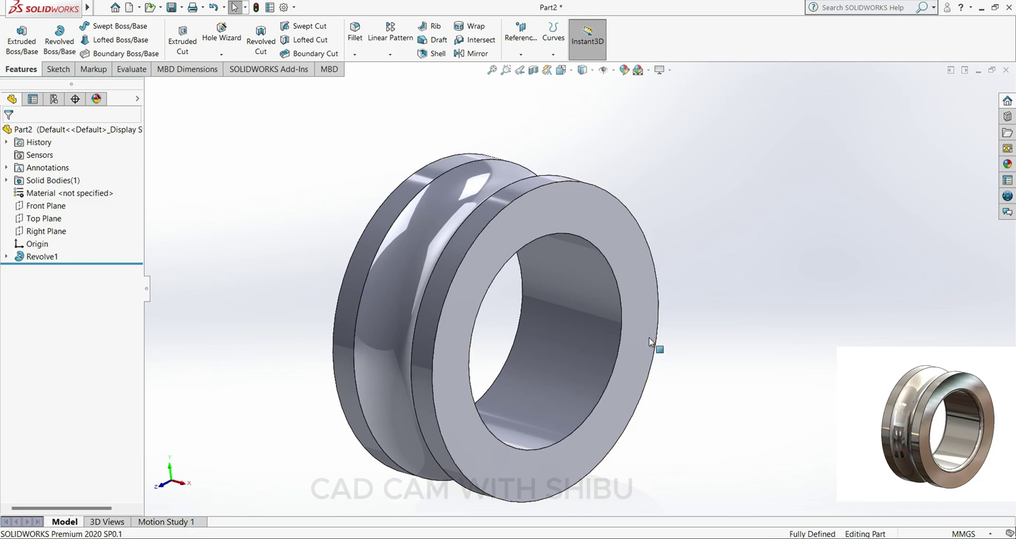
Step: Fillet the bore's circular edges on both end faces of the ring with a 2 mm radius
left_click(358, 46)
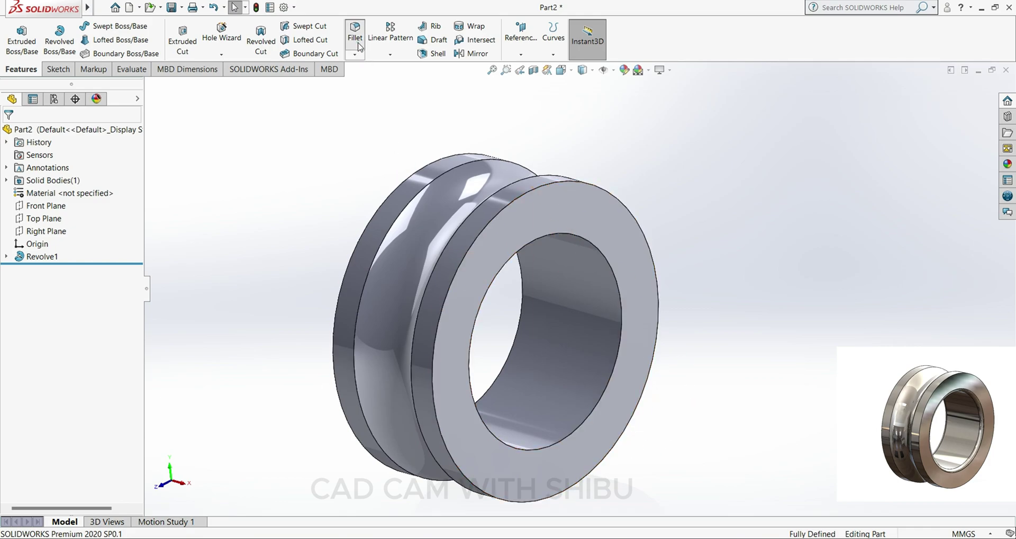
left_click(575, 428)
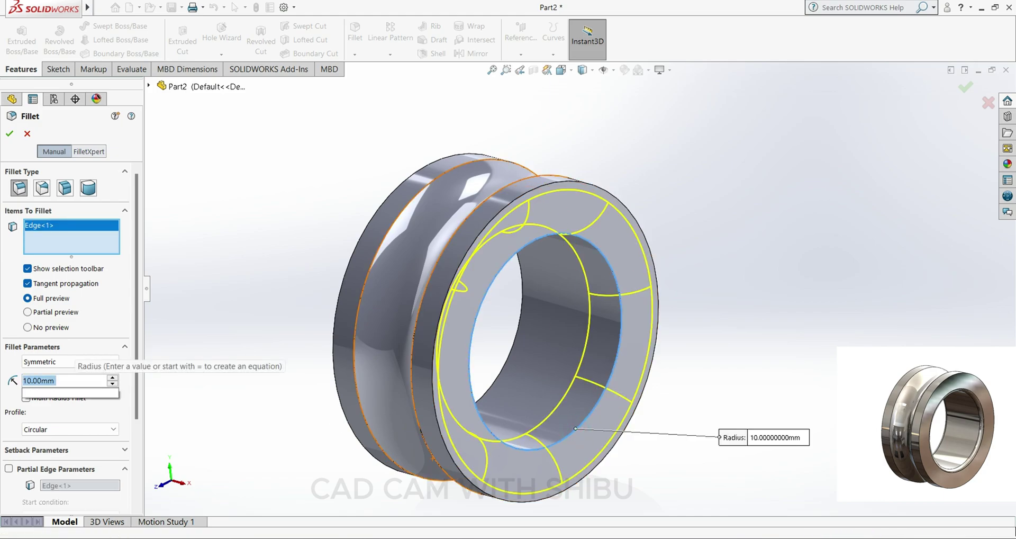
type("2")
key("Return")
middle_click_drag(273, 288, 388, 373)
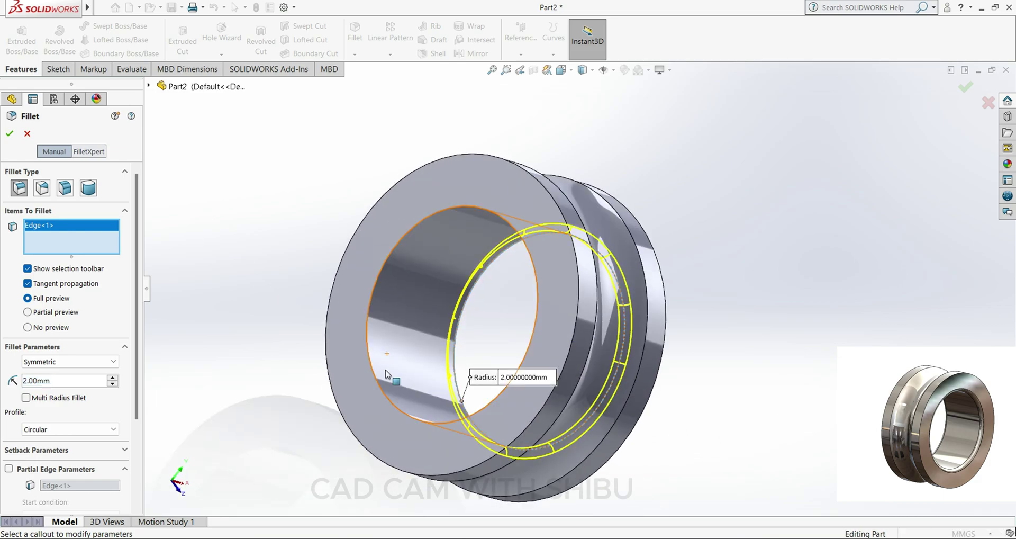
left_click(389, 400)
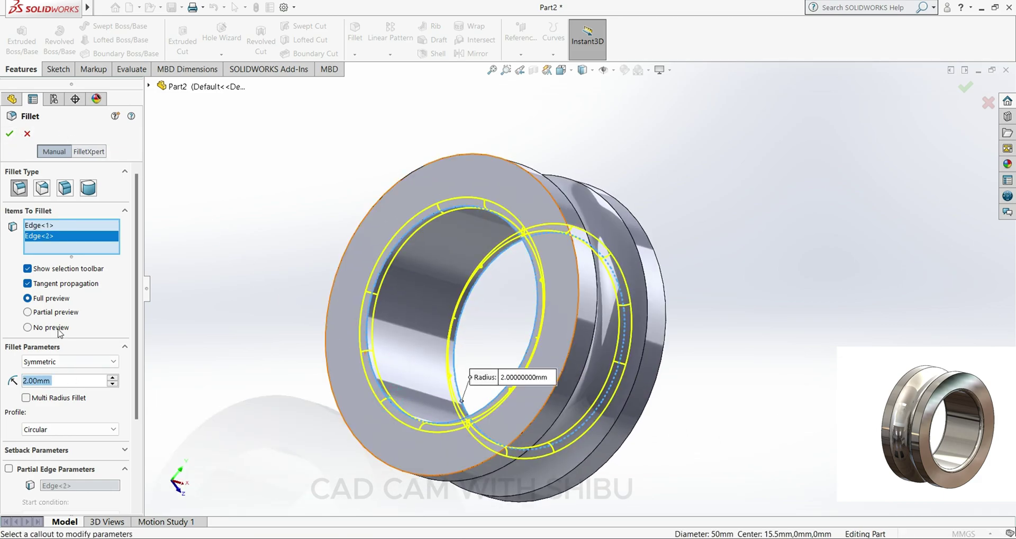
left_click(9, 133)
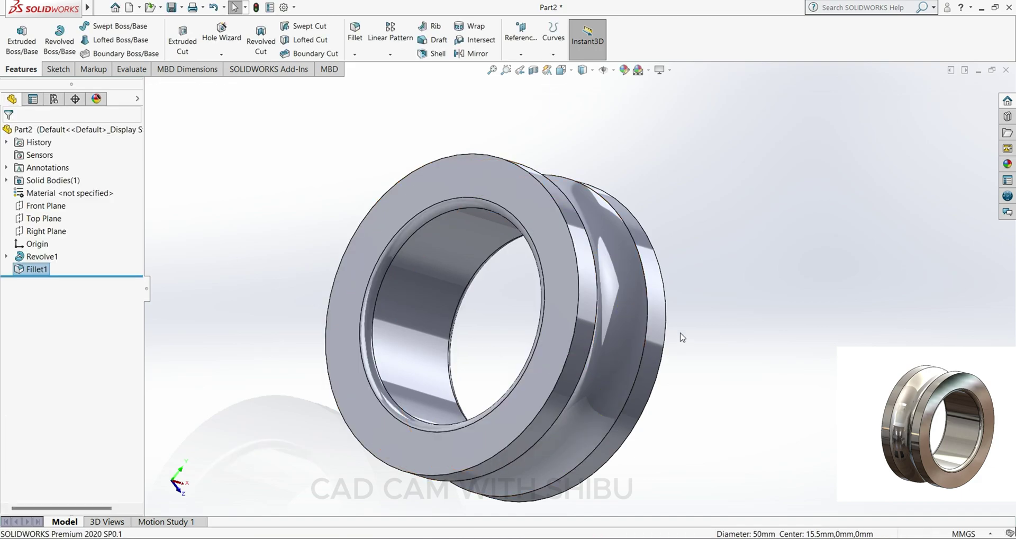
scroll(697, 334, "down", 2)
scroll(687, 337, "up", 3)
mouse_move(688, 338)
middle_mouse_down()
mouse_move(646, 351)
mouse_move(551, 345)
mouse_move(512, 319)
mouse_move(623, 343)
mouse_move(672, 324)
mouse_move(688, 348)
middle_mouse_up()
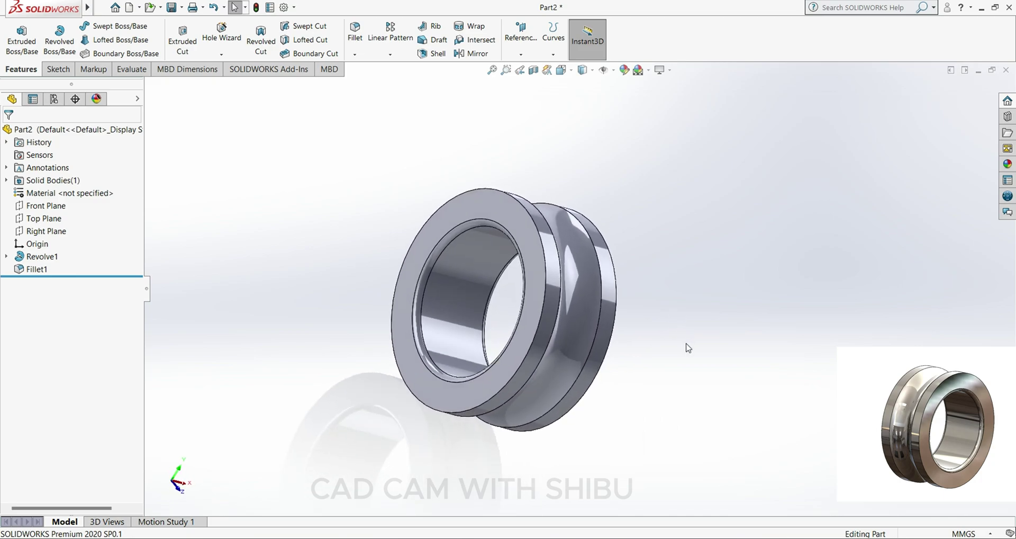
Step: Apply the carbon steel appearance from the Metal > Steel library to the ring
left_click(1007, 165)
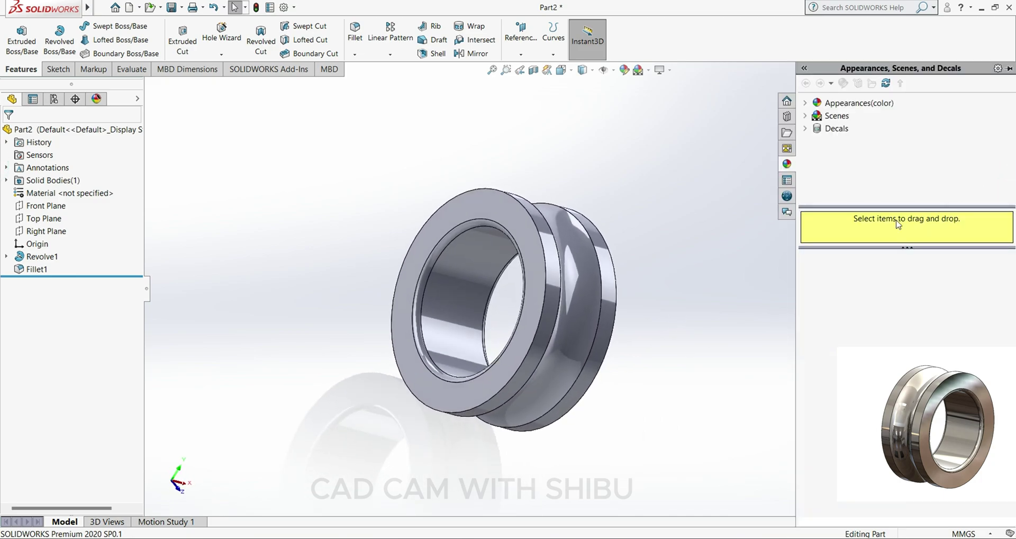
left_click(805, 103)
left_click(813, 129)
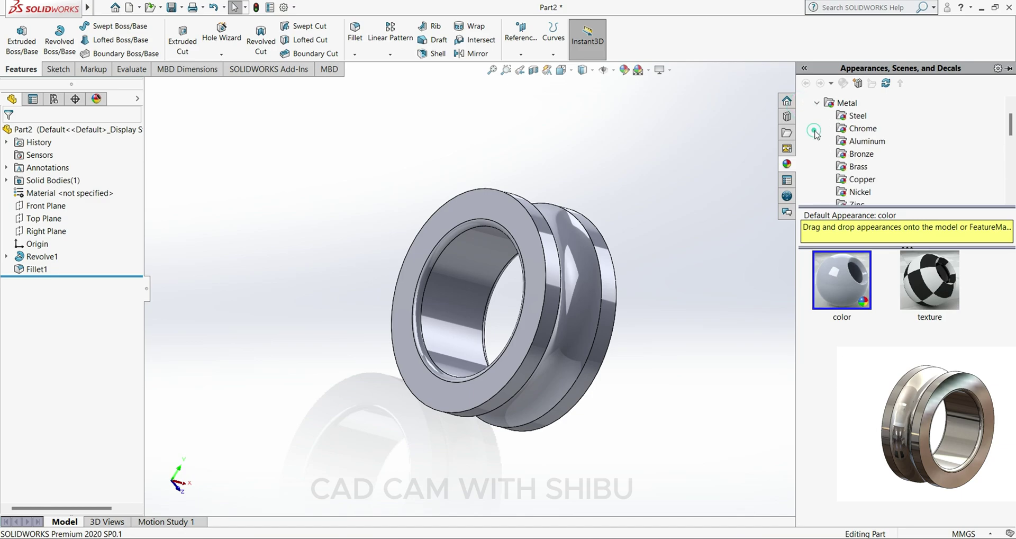
left_click(850, 121)
scroll(922, 451, "down", 3)
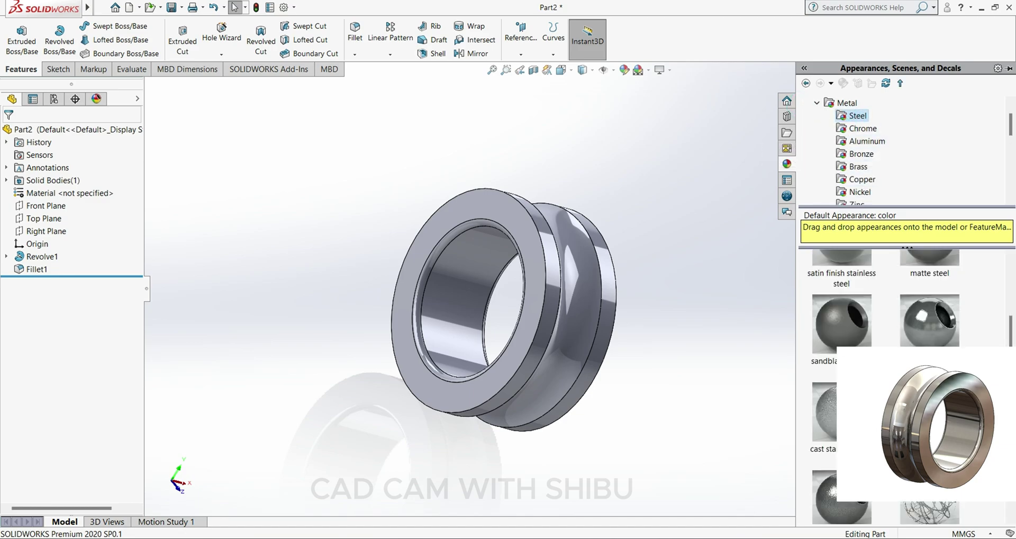
left_click(932, 426)
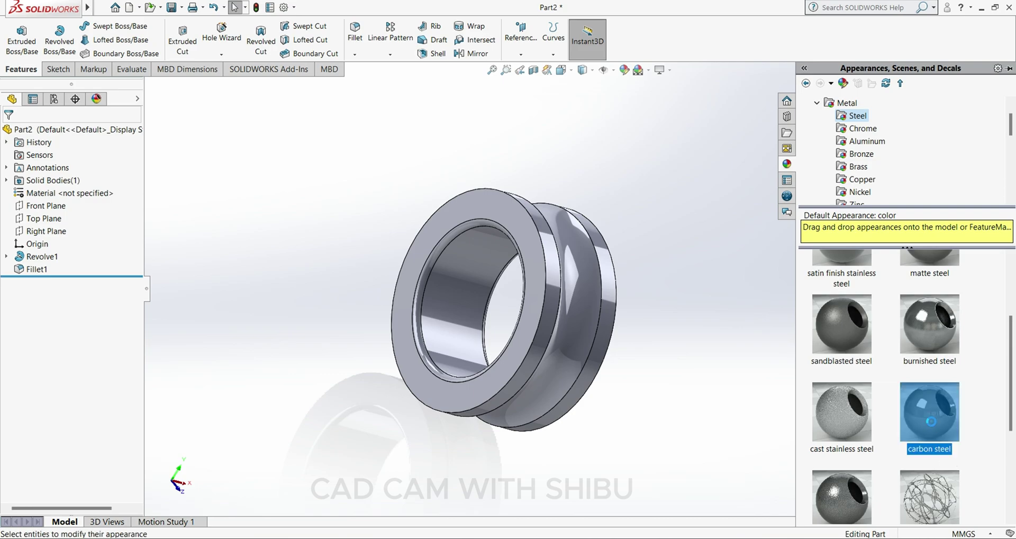
left_click(932, 426)
left_click(665, 360)
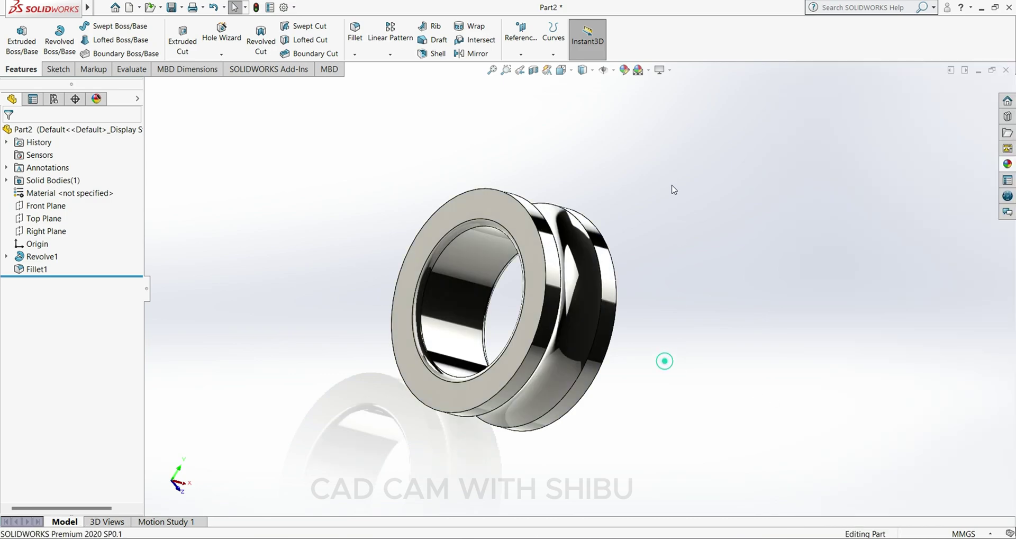
Step: Change the display scene to Plain White
left_click(649, 70)
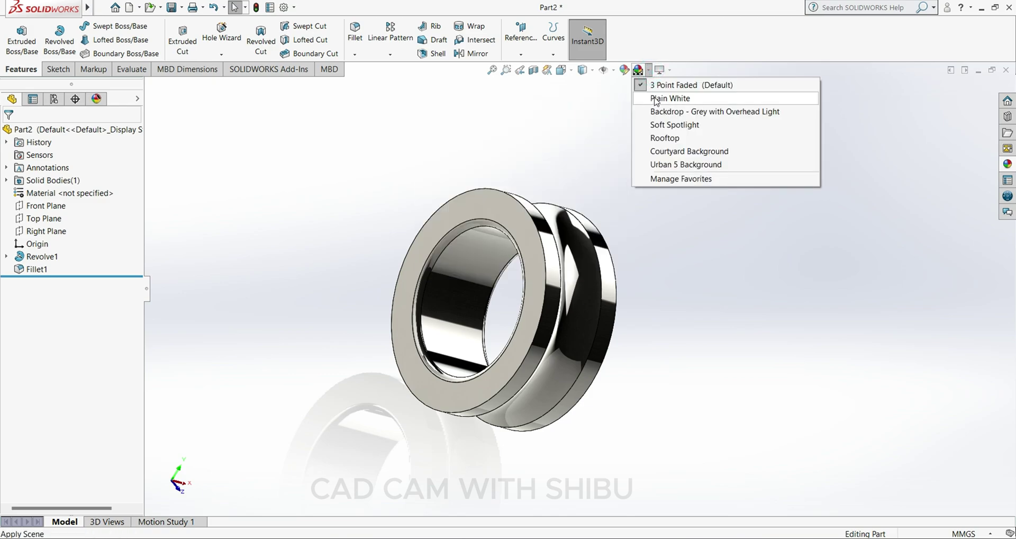
left_click(647, 98)
middle_click_drag(662, 267, 763, 383)
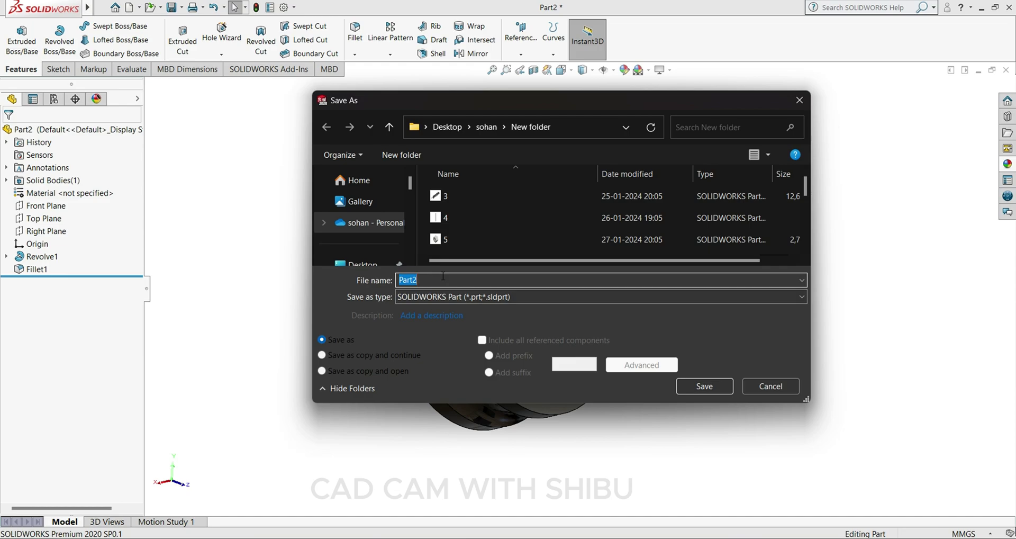
Step: Save the part as "BALL BEARING IN RING" in the New folder directory
type("ALL BEARING")
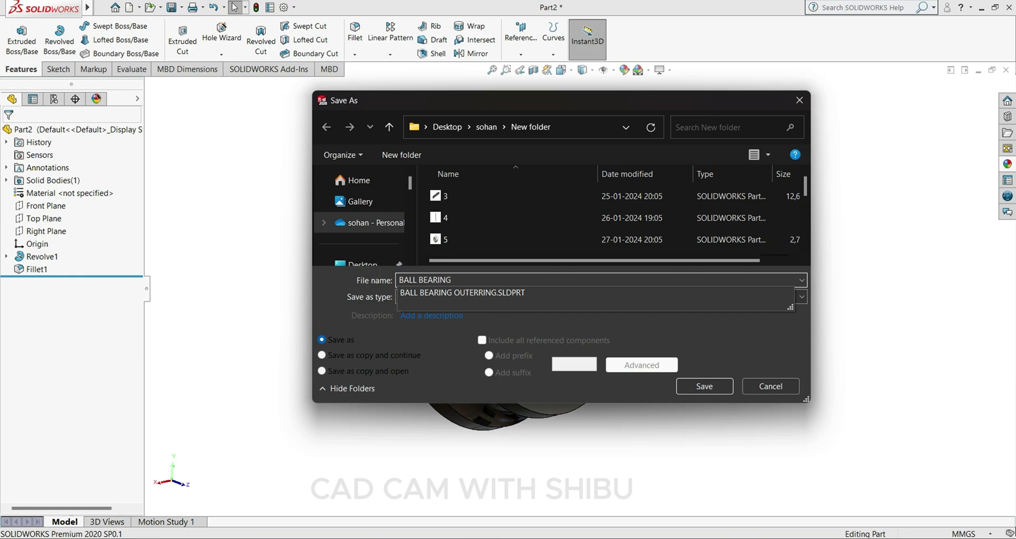
type("IN  RING")
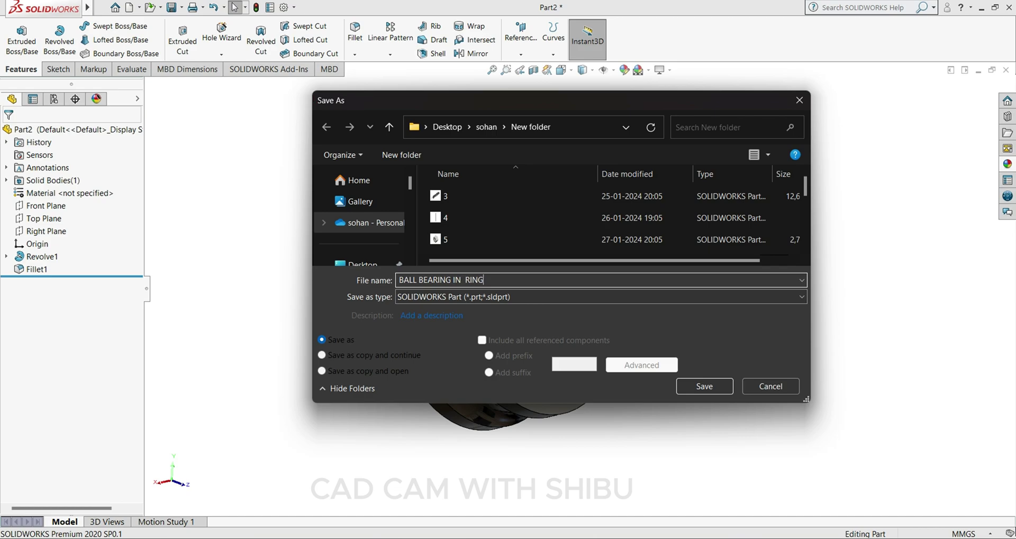
key("Return")
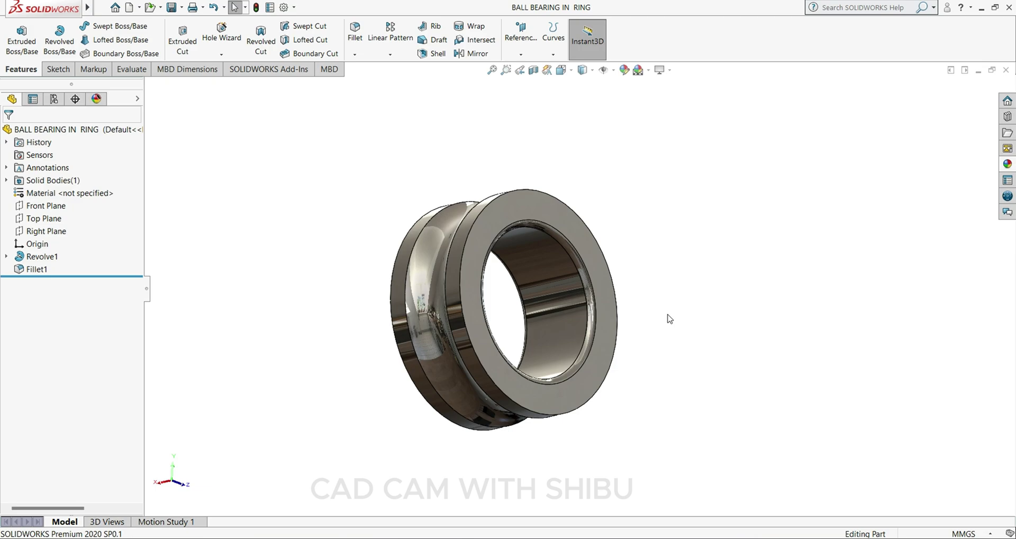
Step: Create a new part and sketch a circle of about 81 mm radius centred on the origin of the Front Plane
key("ctrl+n")
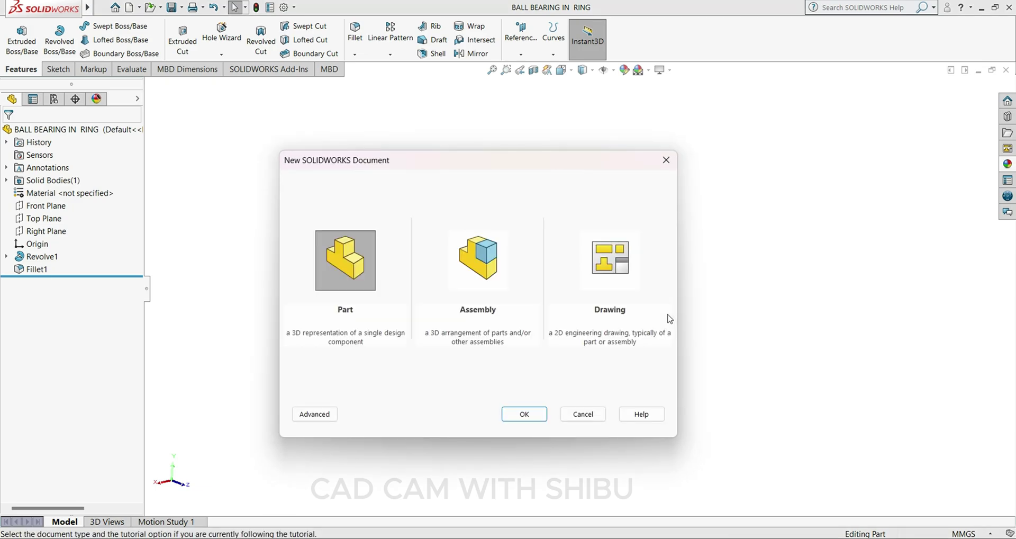
left_click(524, 416)
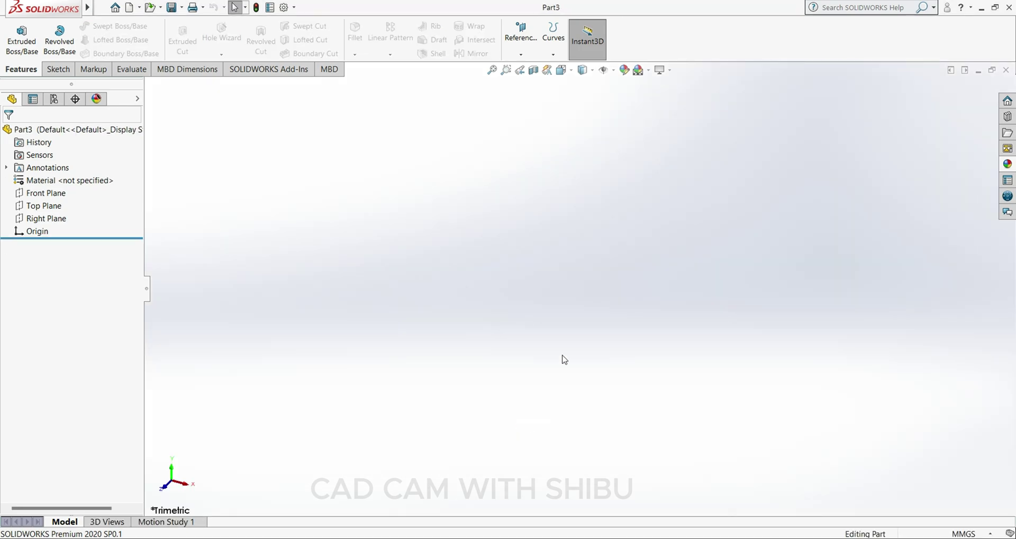
left_click(53, 193)
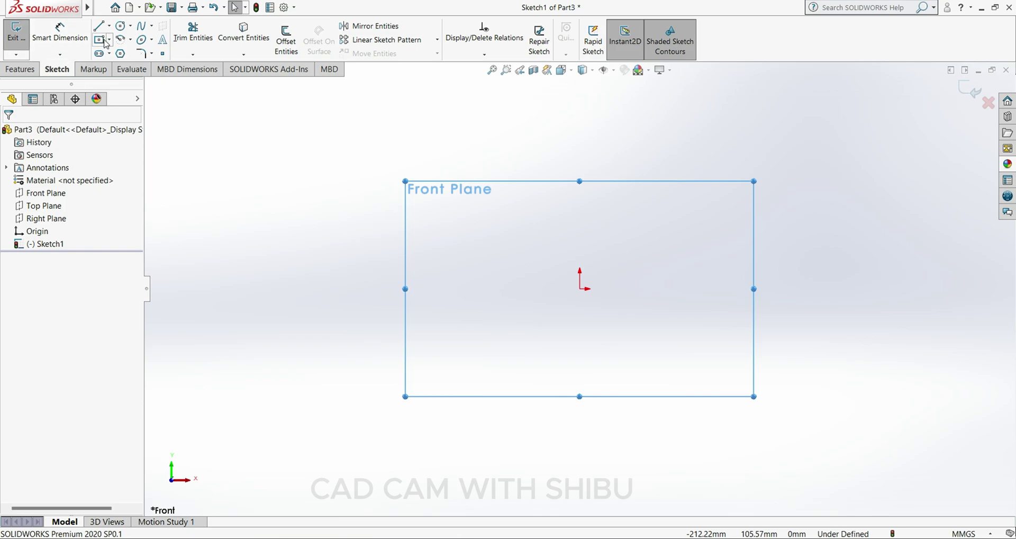
left_click(119, 25)
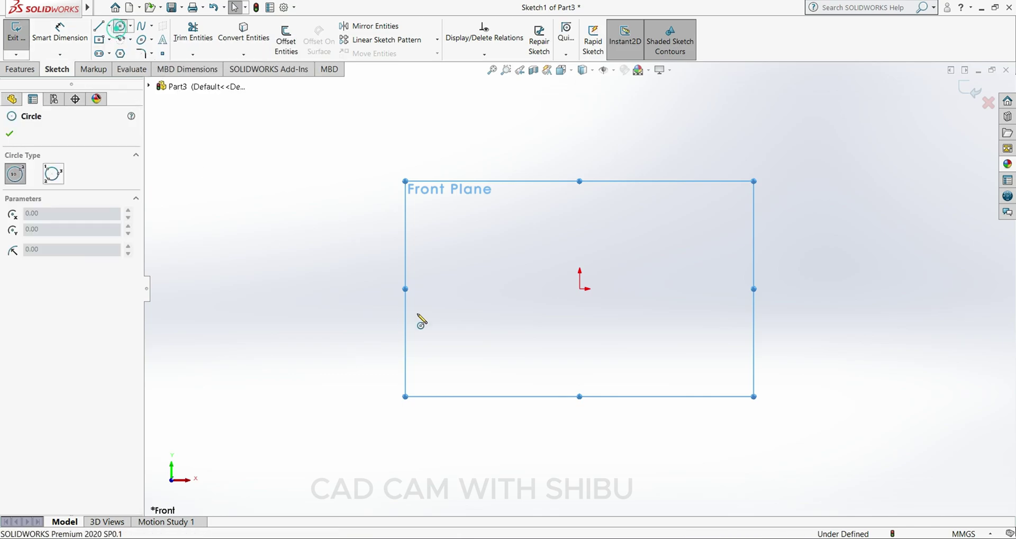
left_click(581, 290)
left_click(672, 429)
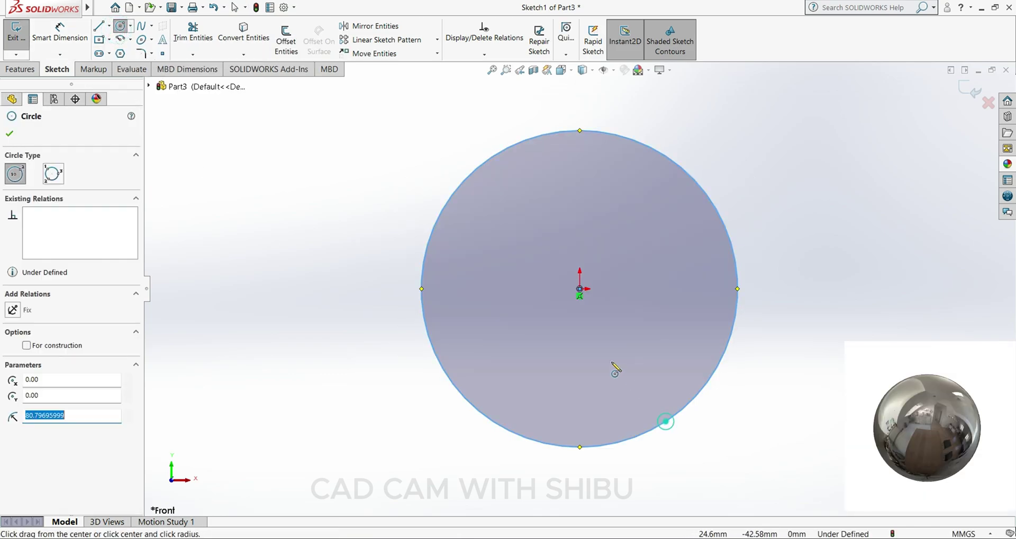
key("Escape")
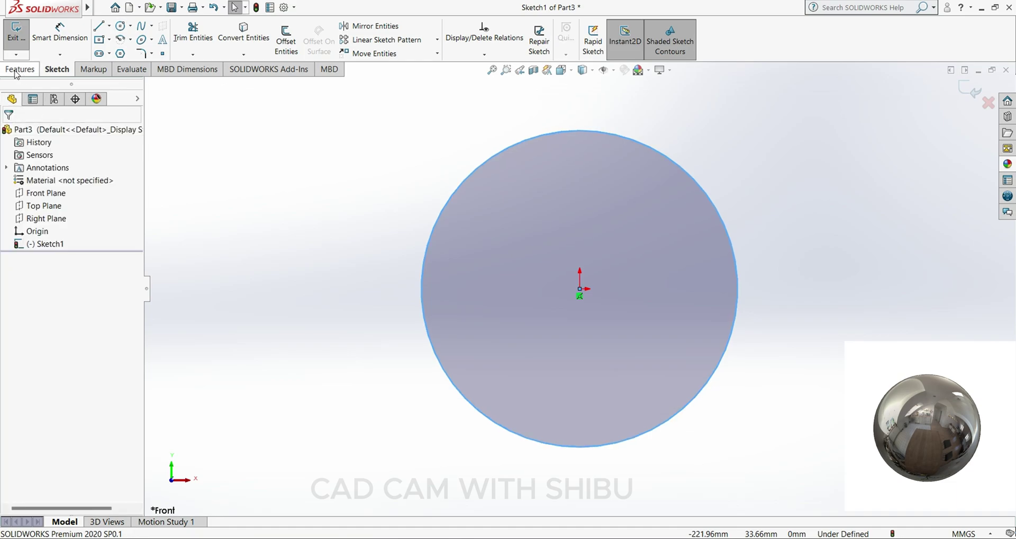
Step: Dimension the circle's diameter and set it to 24 mm
left_click(60, 31)
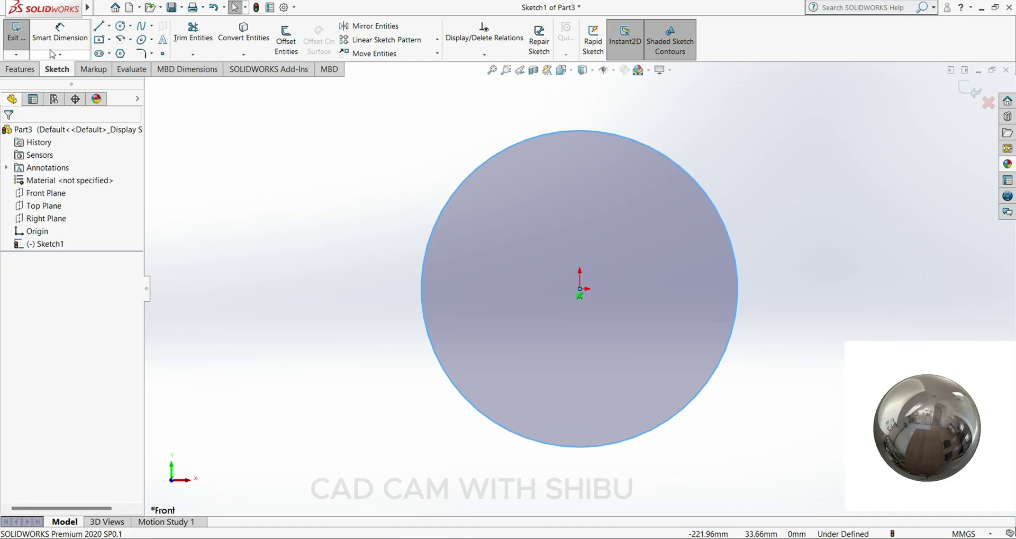
left_click(422, 277)
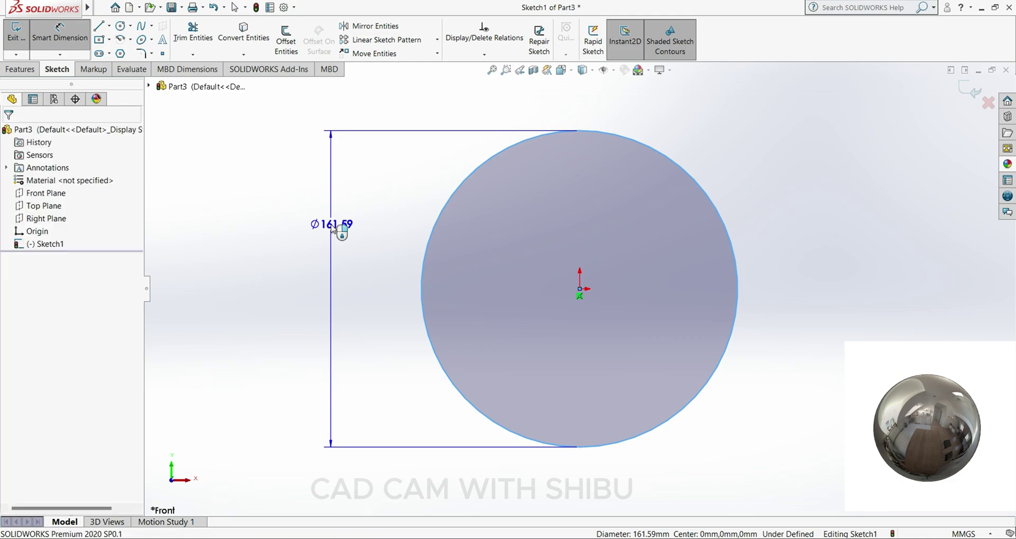
left_click(334, 226)
type("24")
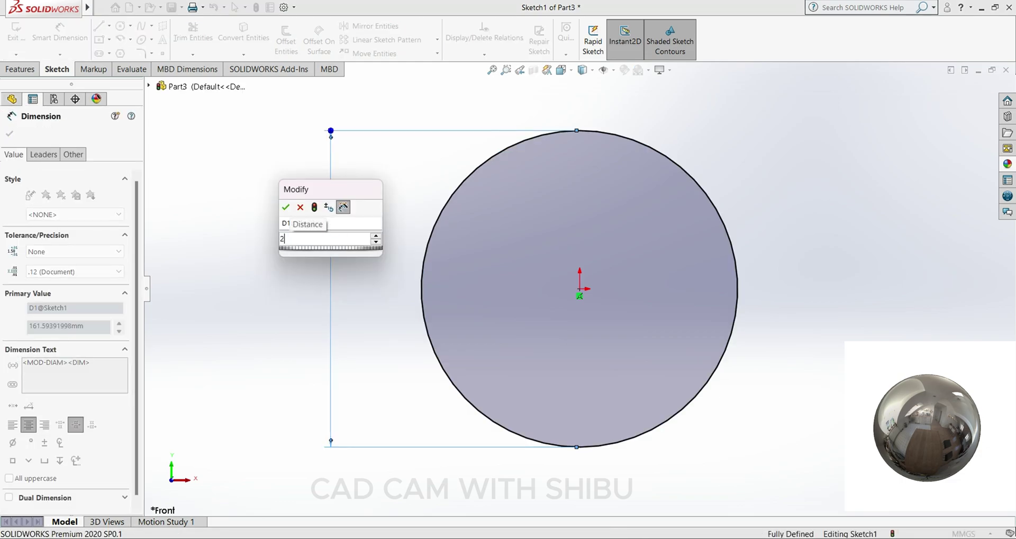
key("Return")
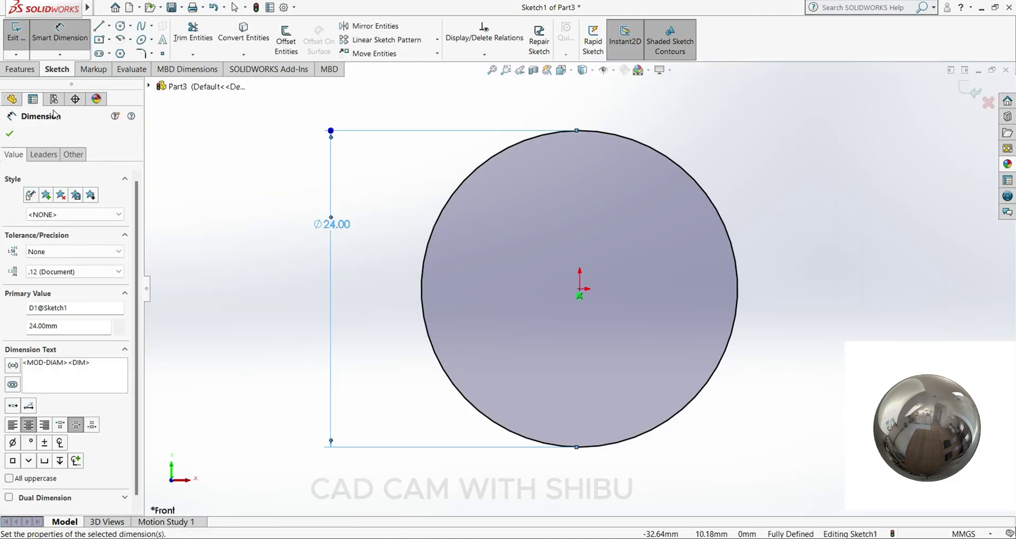
left_click(10, 134)
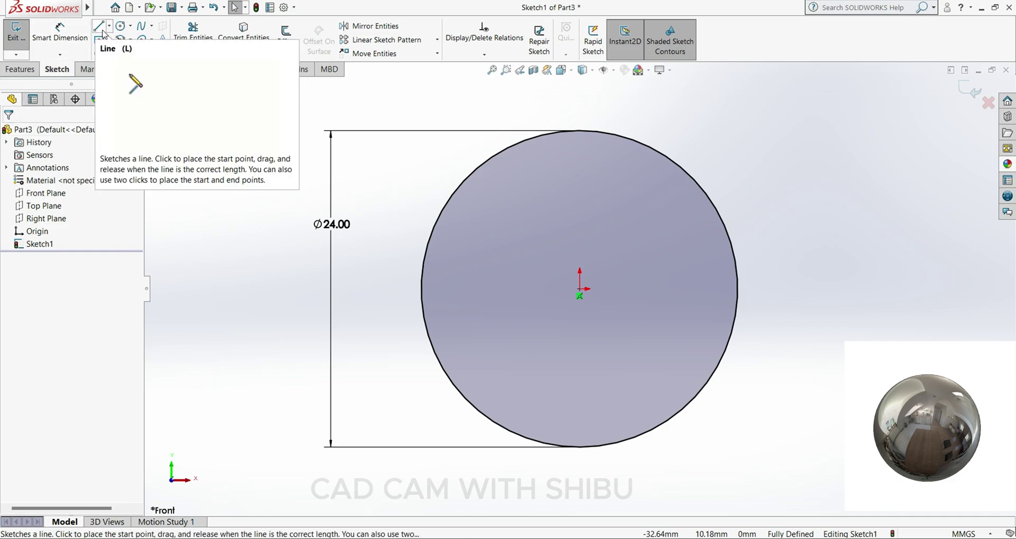
Step: Draw a horizontal midpoint line from the origin out to the circle's edge, spanning its full diameter
left_click(103, 34)
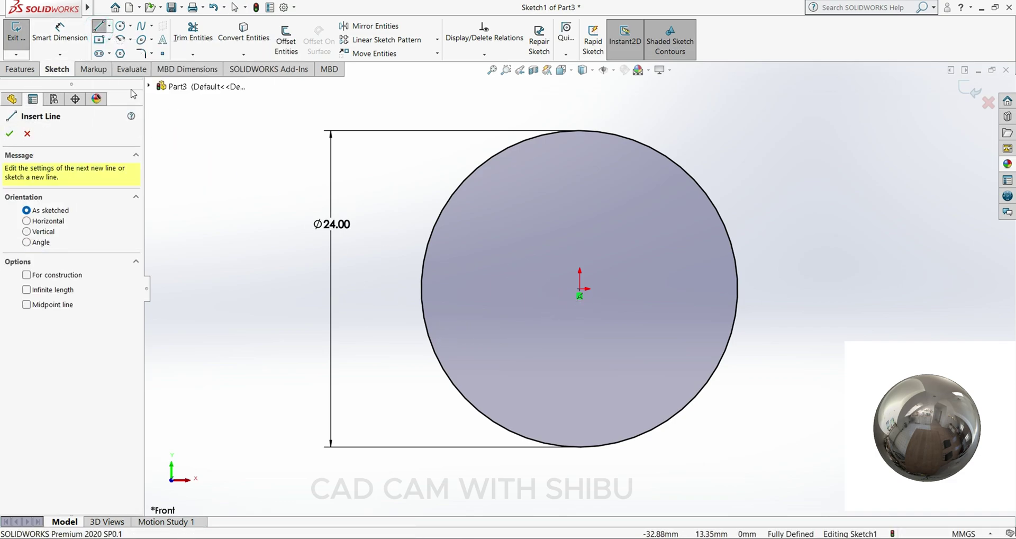
left_click(109, 25)
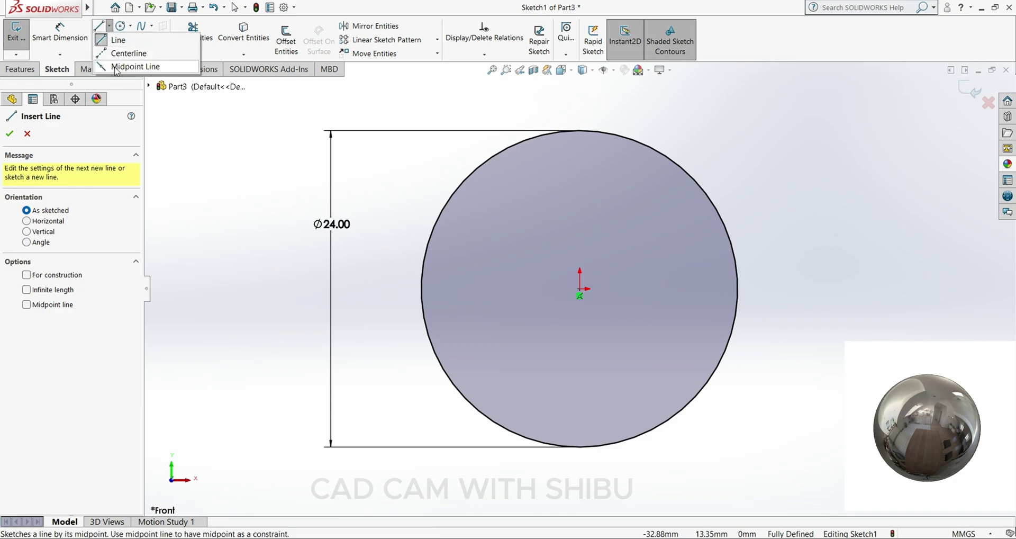
left_click(135, 63)
left_click(579, 289)
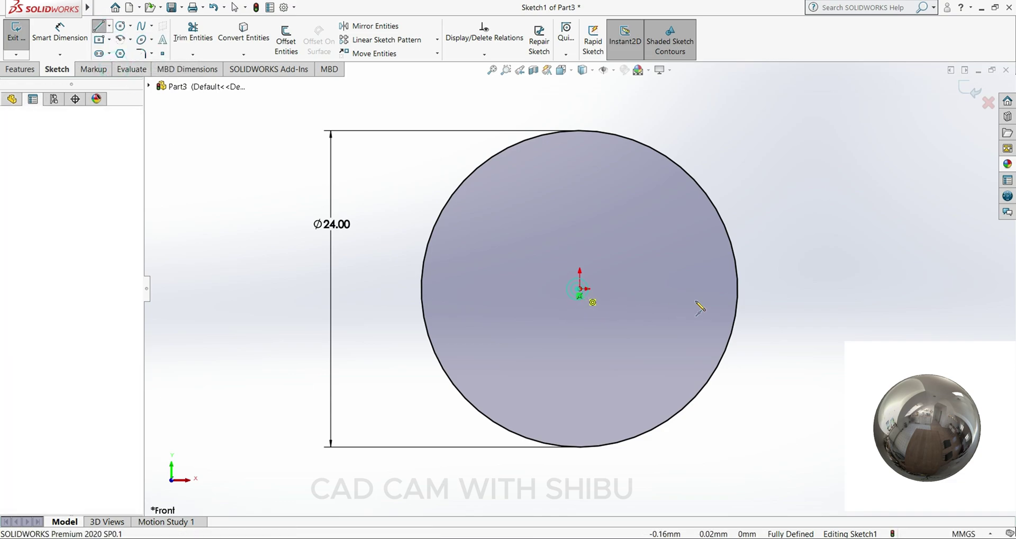
left_click(738, 289)
key("Escape")
key("Escape")
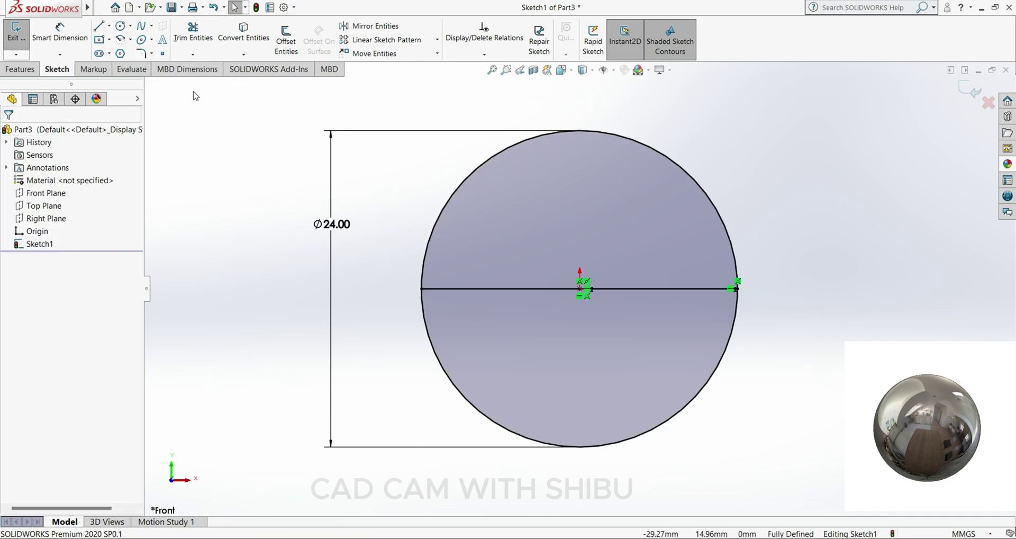
Step: Power-trim the upper half of the circle above the horizontal line
left_click(193, 32)
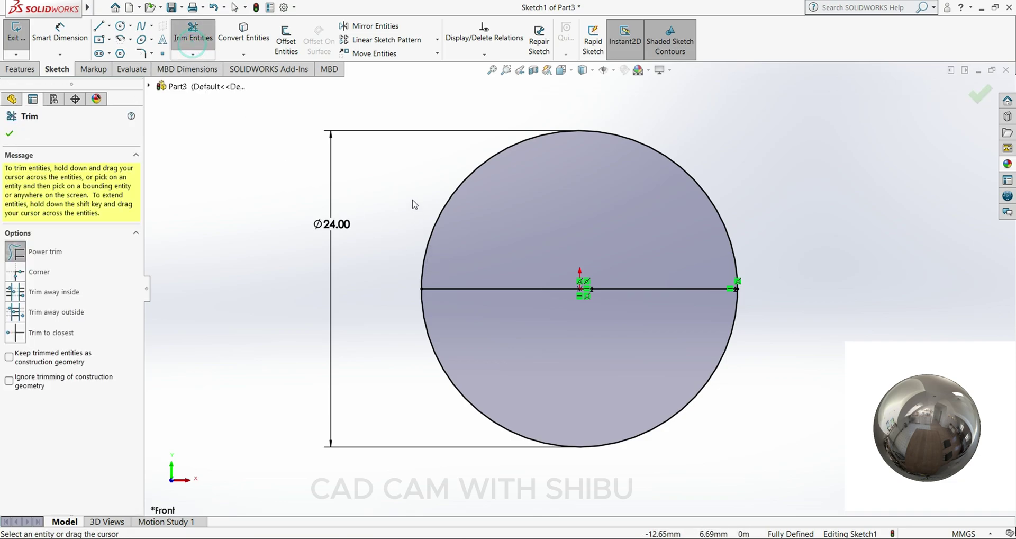
left_click_drag(412, 199, 582, 224)
left_click(8, 134)
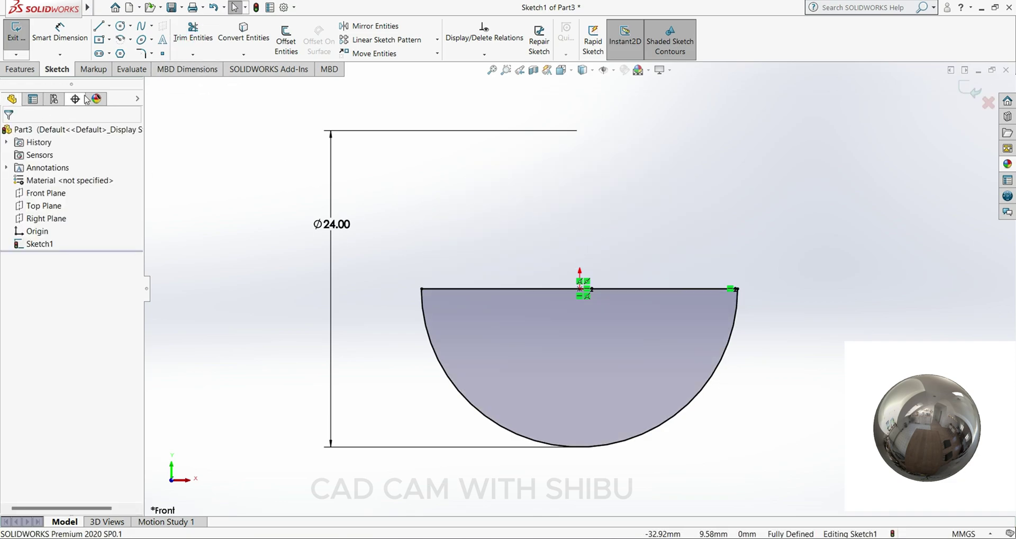
left_click(73, 42)
left_click(496, 288)
key("Escape")
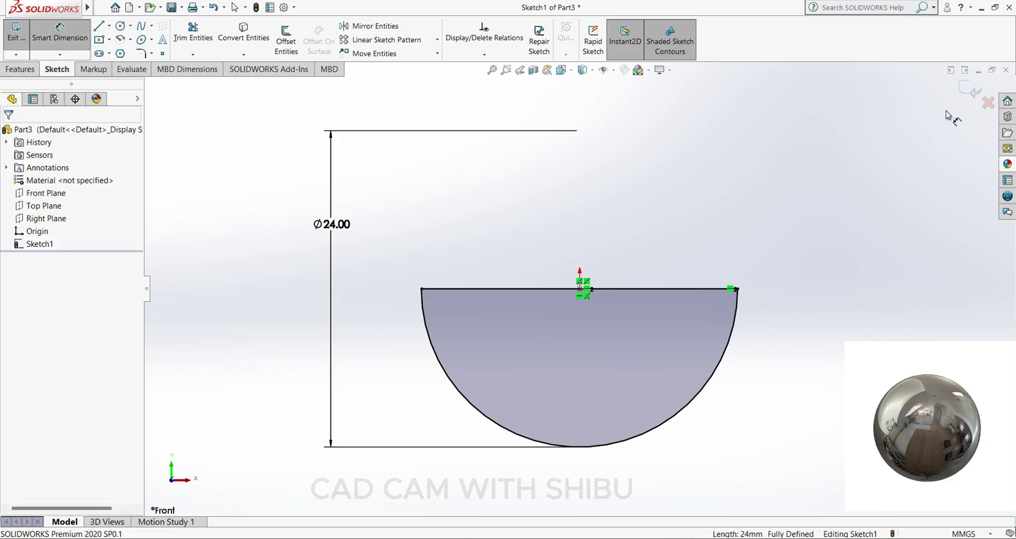
Step: Exit the sketch and revolve the half-circle profile 360 degrees about its straight line to form the ball
left_click(970, 90)
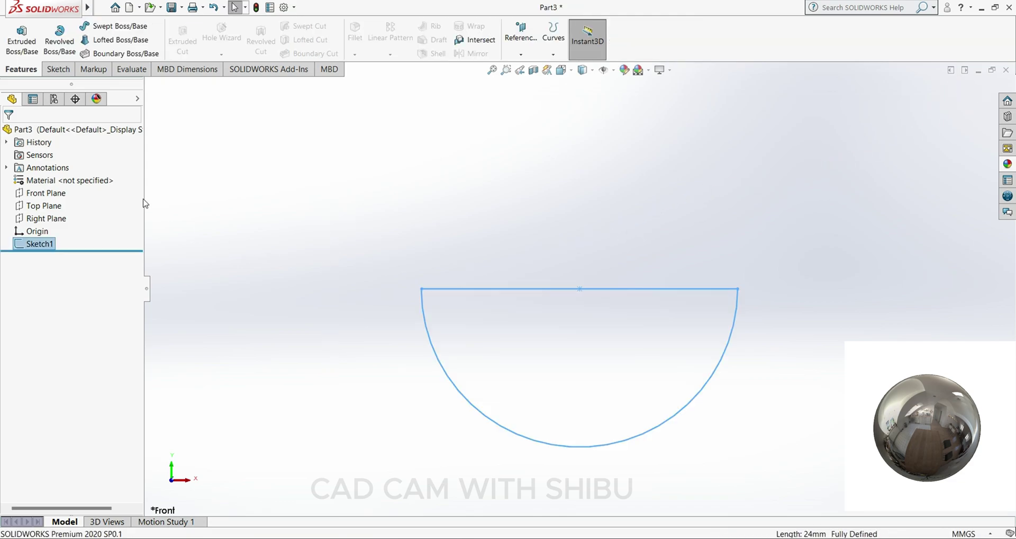
left_click(60, 48)
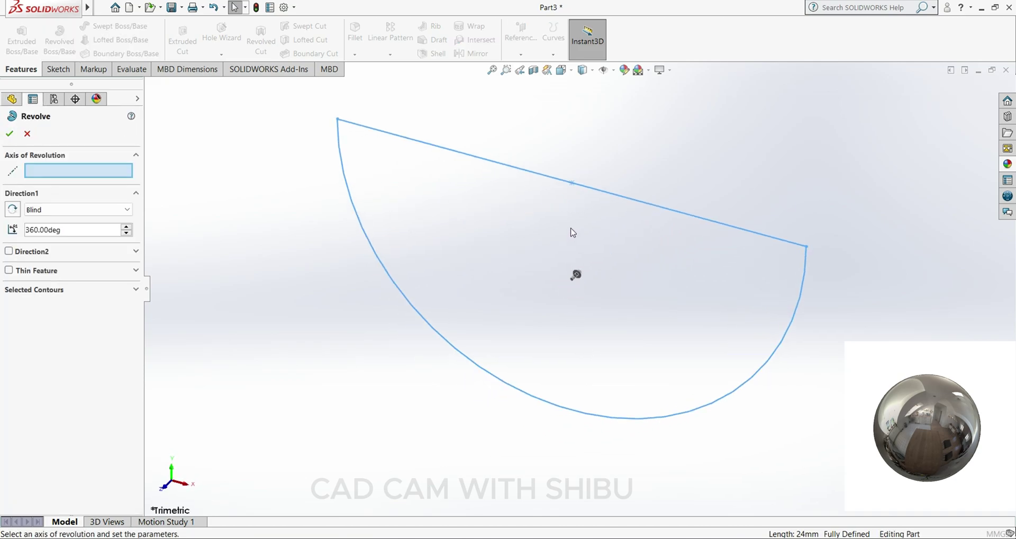
left_click(599, 195)
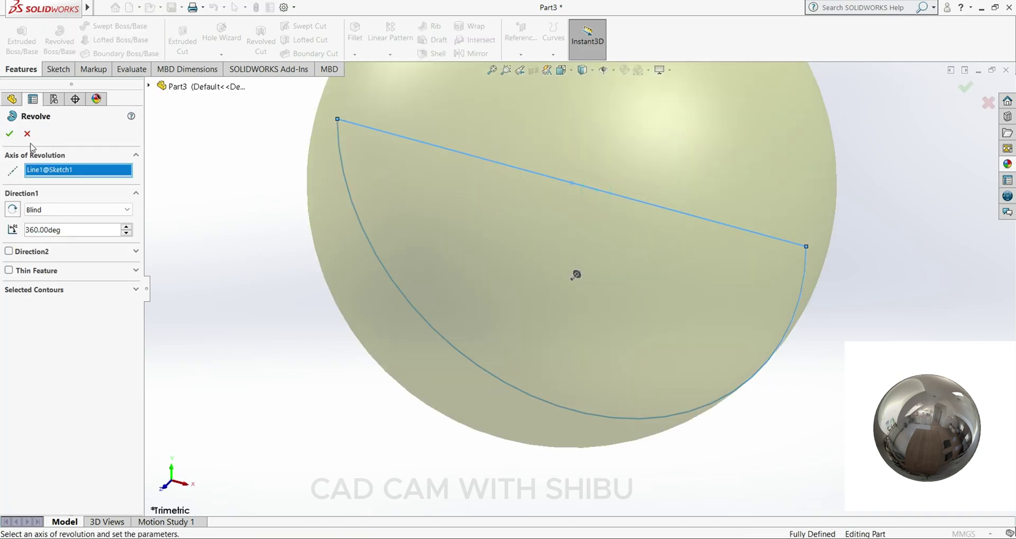
left_click(8, 137)
scroll(608, 262, "up", 2)
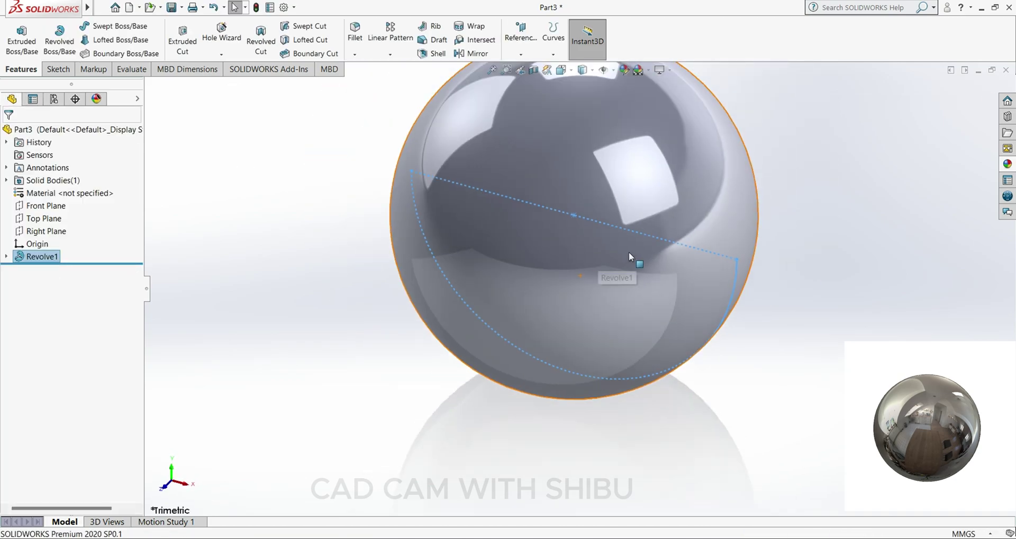
left_click(764, 307)
middle_click_drag(798, 296, 787, 262)
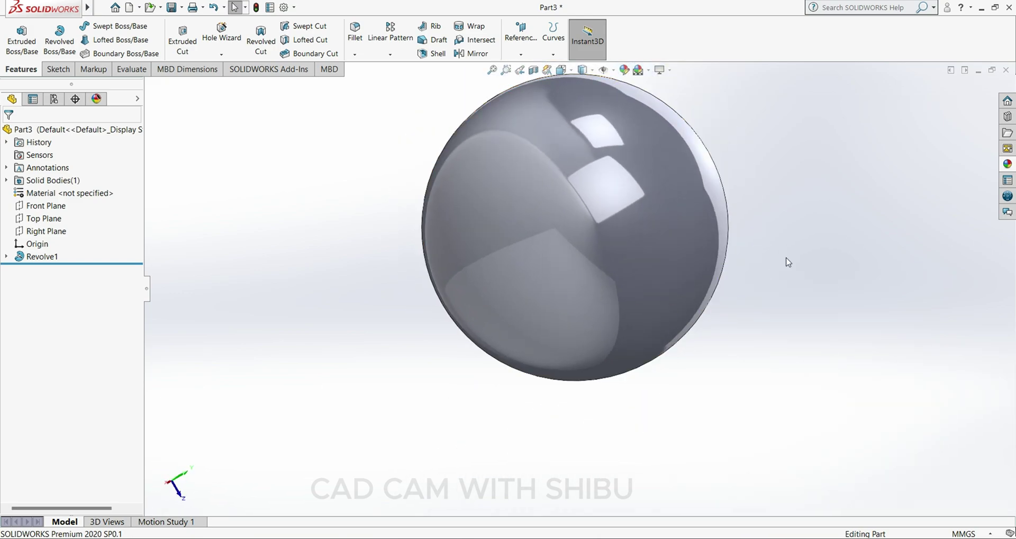
Step: Apply the carbon steel appearance from Metal > Steel to the ball and change the scene to Plain White
left_click(1010, 165)
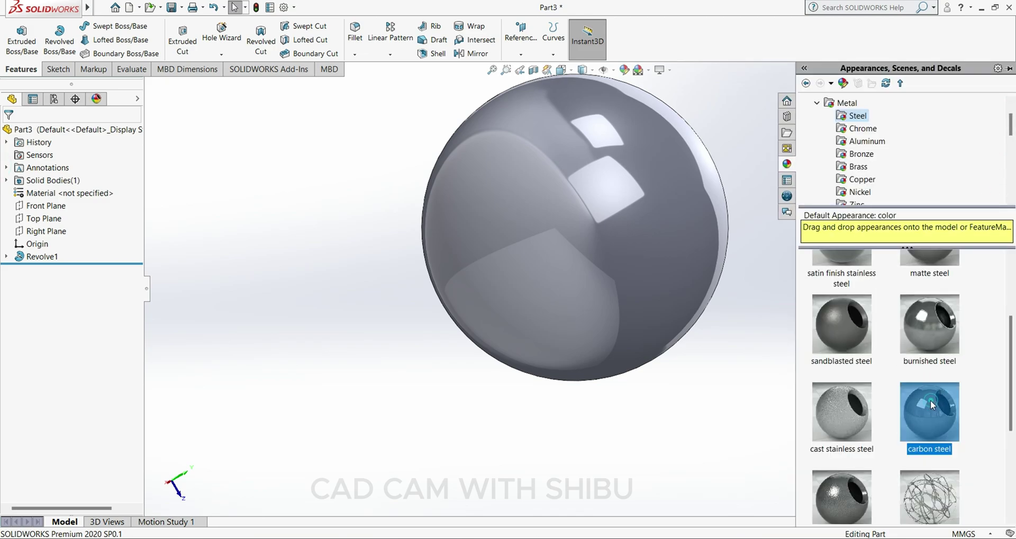
left_click(668, 378)
left_click(649, 70)
left_click(688, 166)
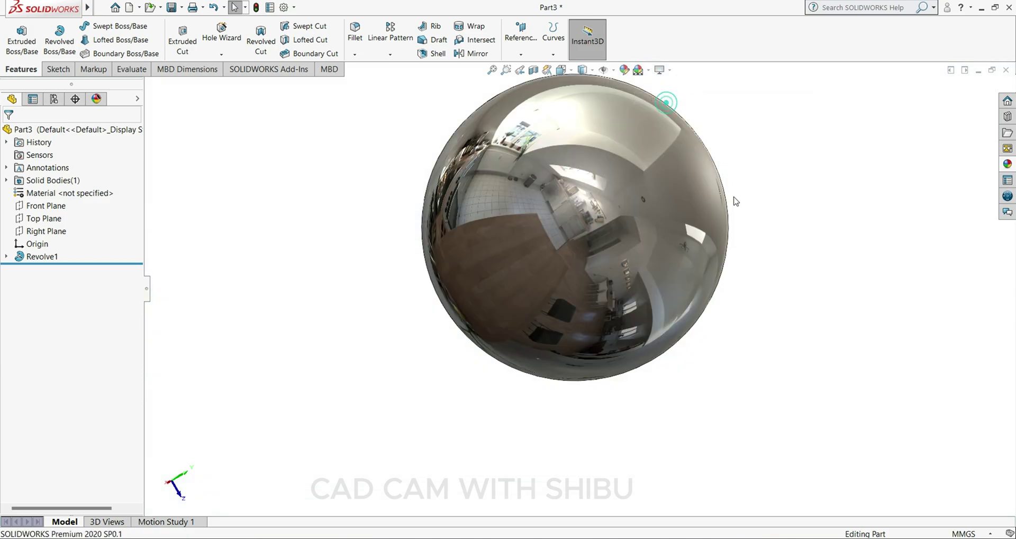
Step: Save the part as "BEARING BALL" in the New folder directory
middle_click_drag(715, 192, 854, 311)
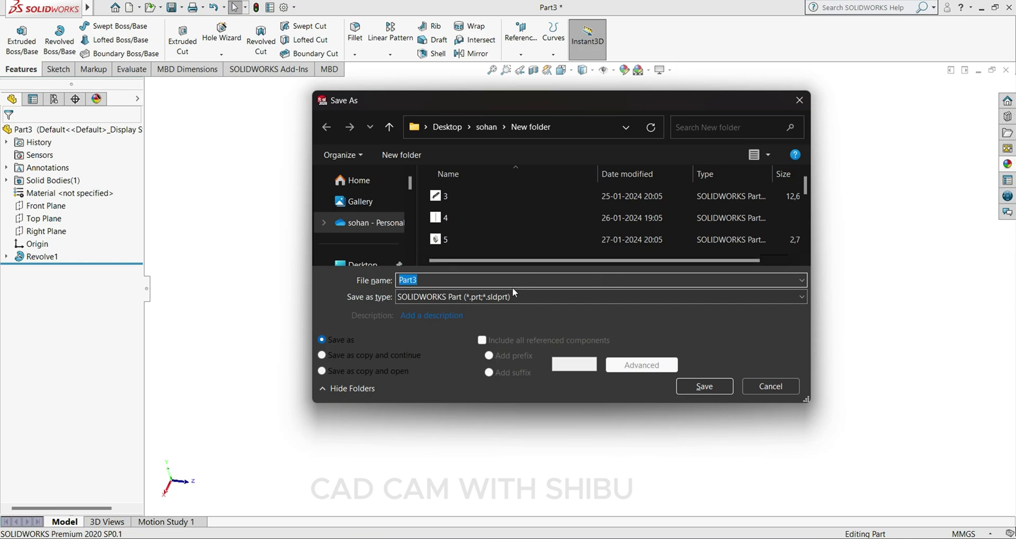
type("BEAR")
key("Return")
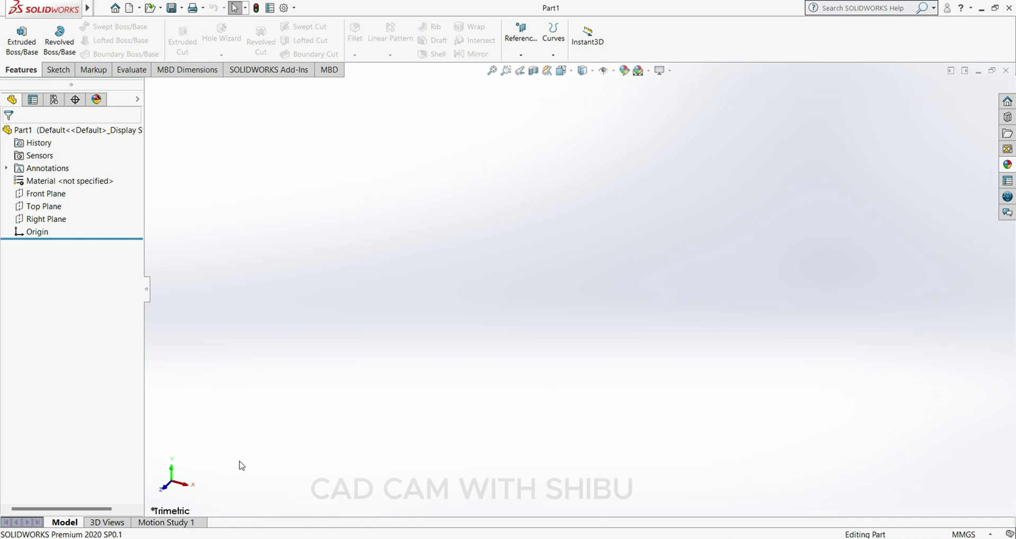
Step: Create a new assembly document
key("ctrl+n")
left_click(492, 252)
left_click(521, 414)
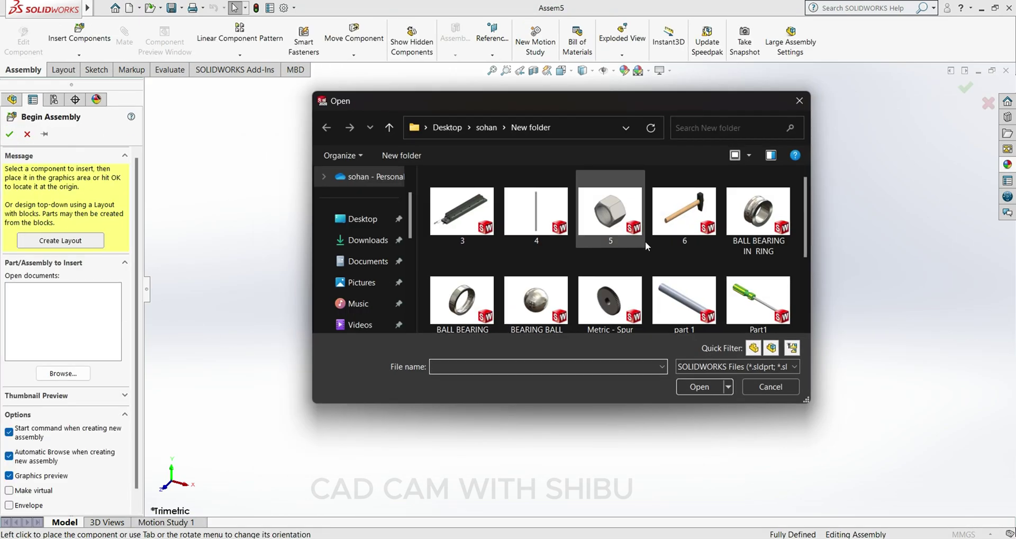
Step: Insert BALL BEARING IN RING, BALL BEARING OUTERRING and BEARING BALL from New folder, placing them apart from each other
left_click(765, 233)
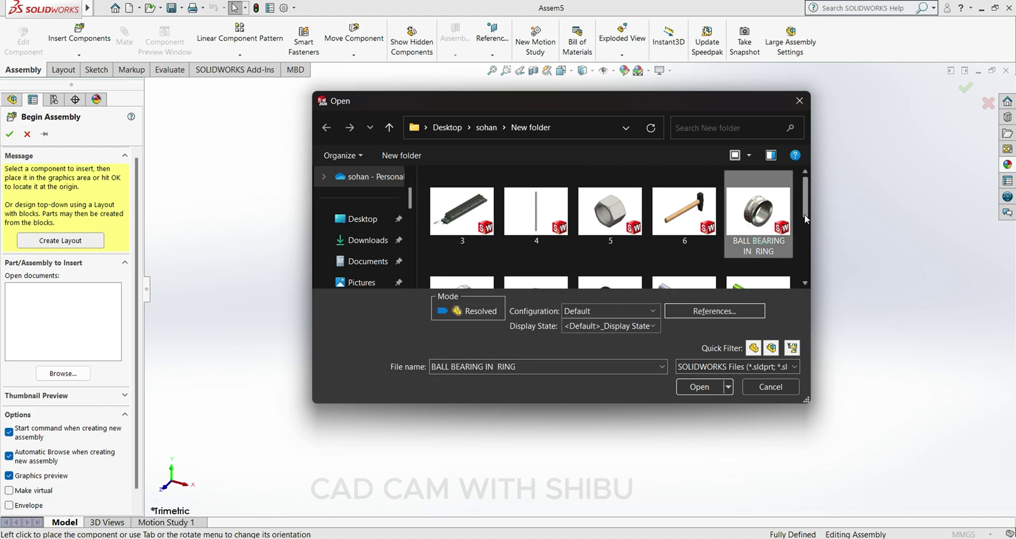
scroll(804, 214, "down", 2)
left_click(469, 242, "ctrl")
left_click(527, 227, "ctrl")
left_click(684, 386)
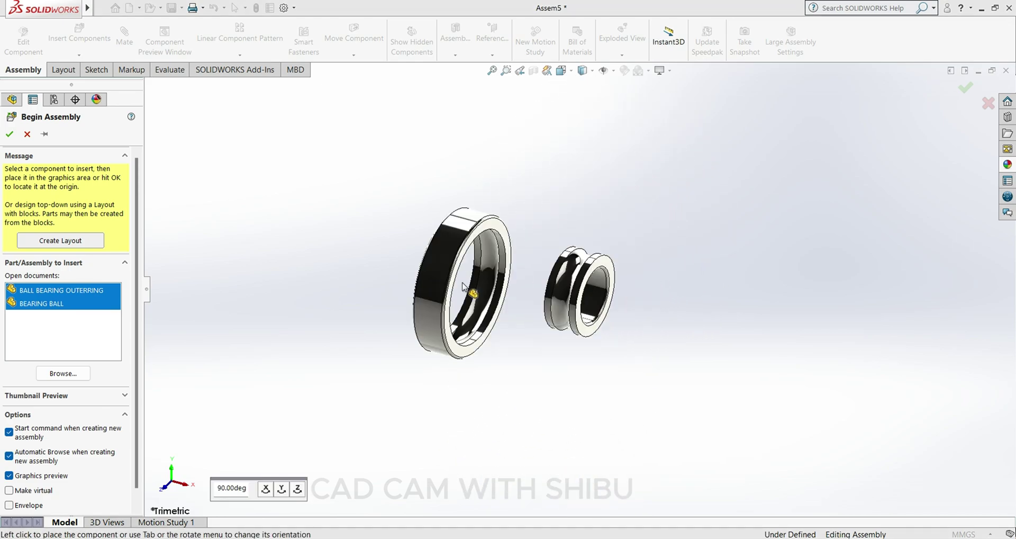
left_click(476, 261)
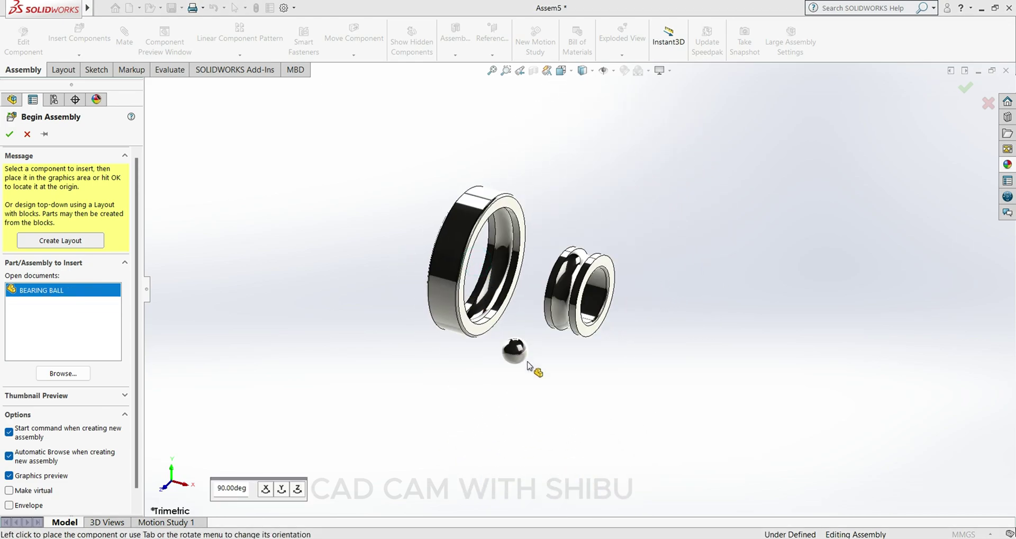
left_click(600, 356)
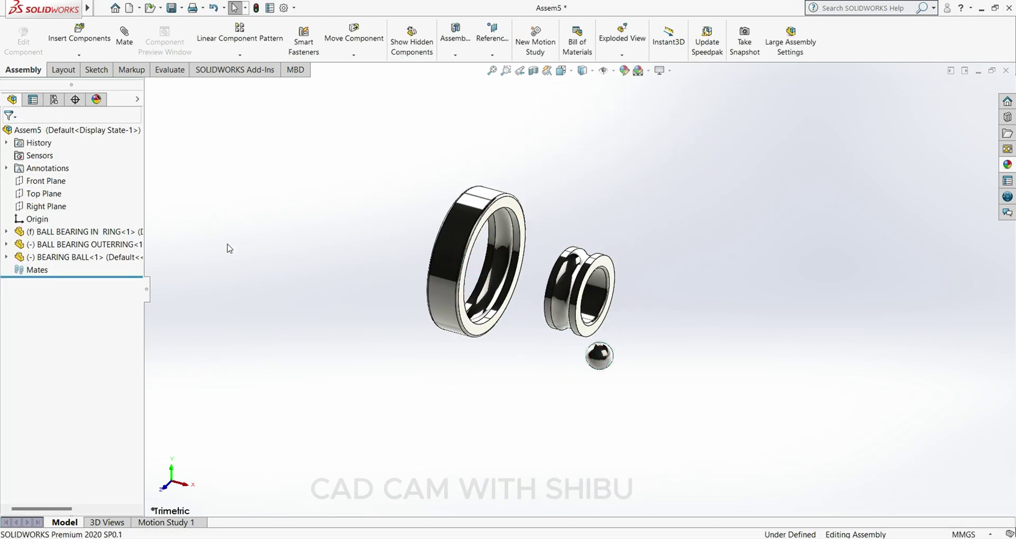
Step: Change the assembly's display scene to Plain White
left_click(648, 70)
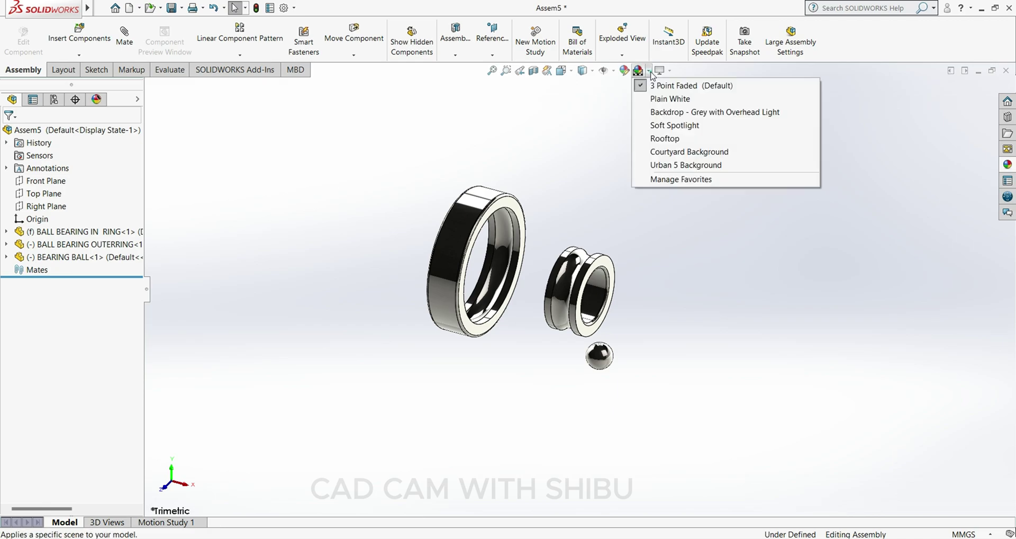
left_click(665, 101)
Step: Add a concentric mate between the outer ring's outer cylindrical face and the inner ring's bore
scroll(344, 245, "down", 2)
scroll(331, 245, "up", 4)
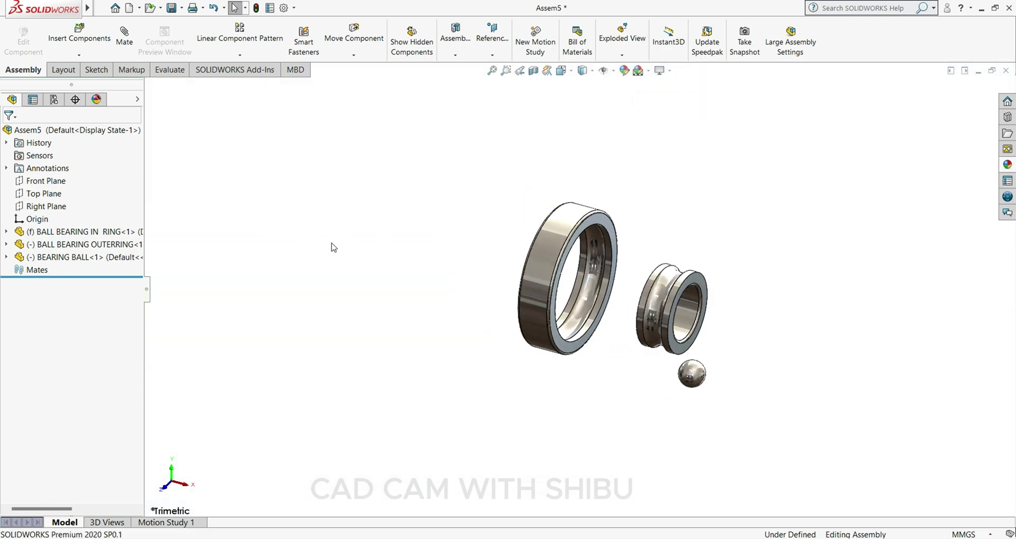
left_click(556, 289)
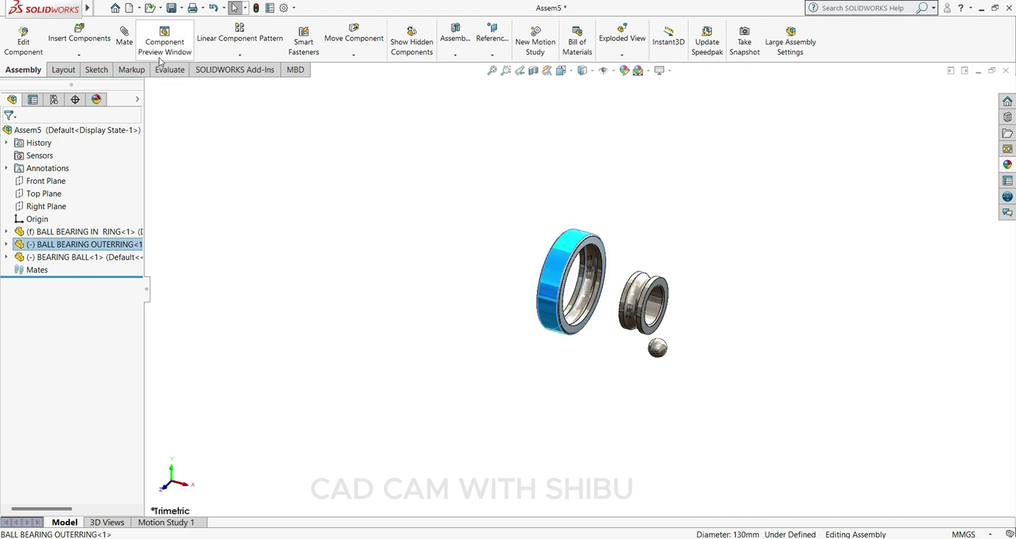
left_click(656, 314)
left_click(9, 134)
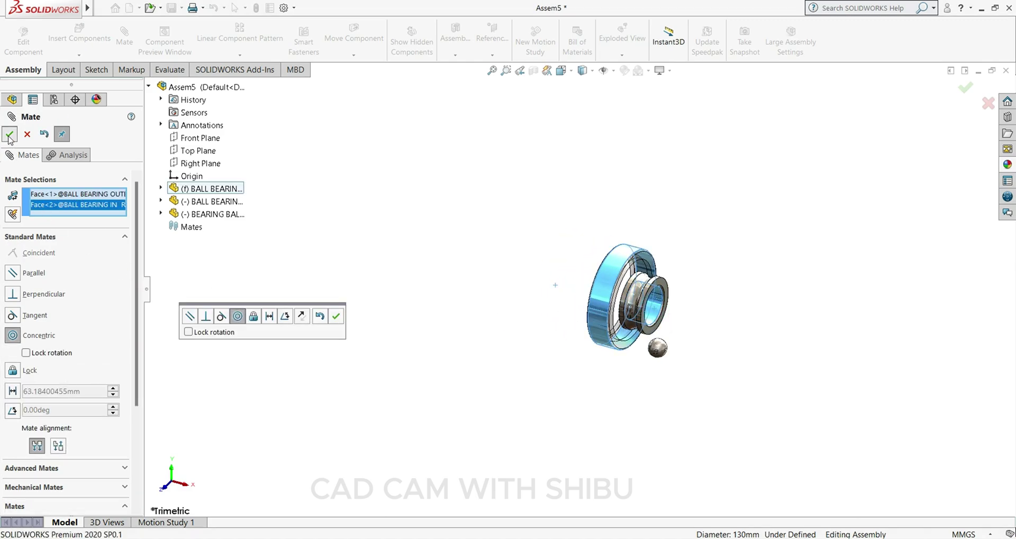
Step: Set up an advanced Width mate with the Centered constraint, using the outer ring's two side faces as width selections
scroll(669, 381, "down", 3)
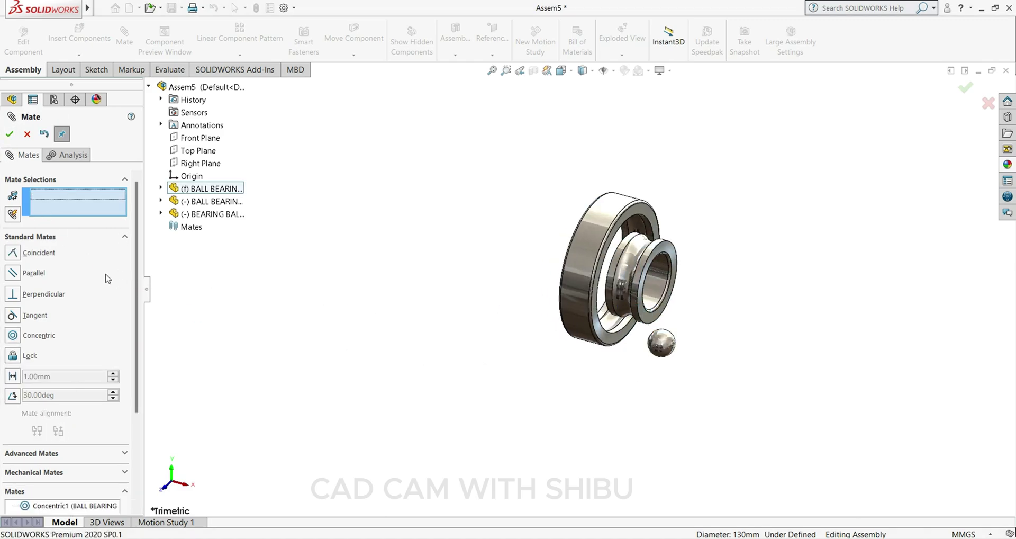
left_click(120, 236)
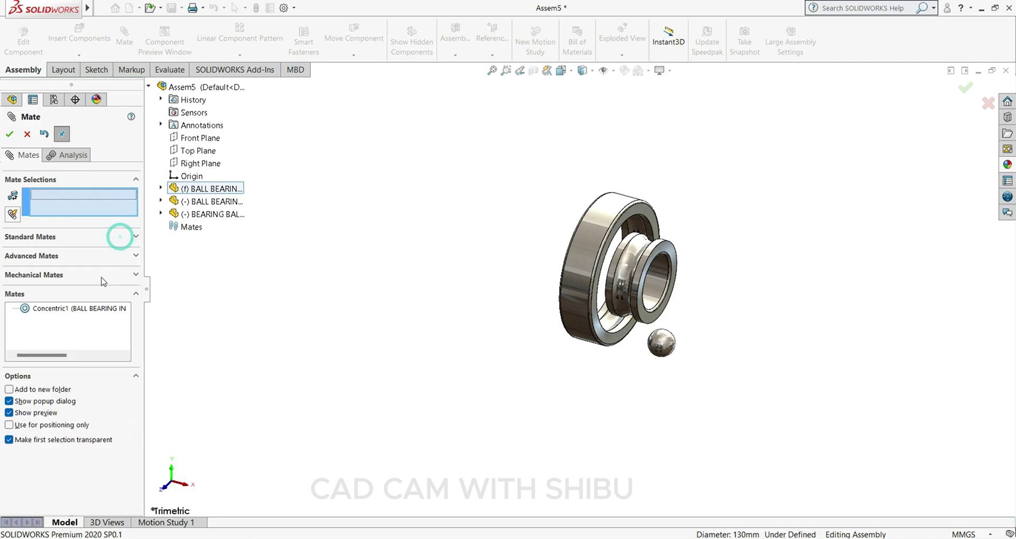
left_click(132, 256)
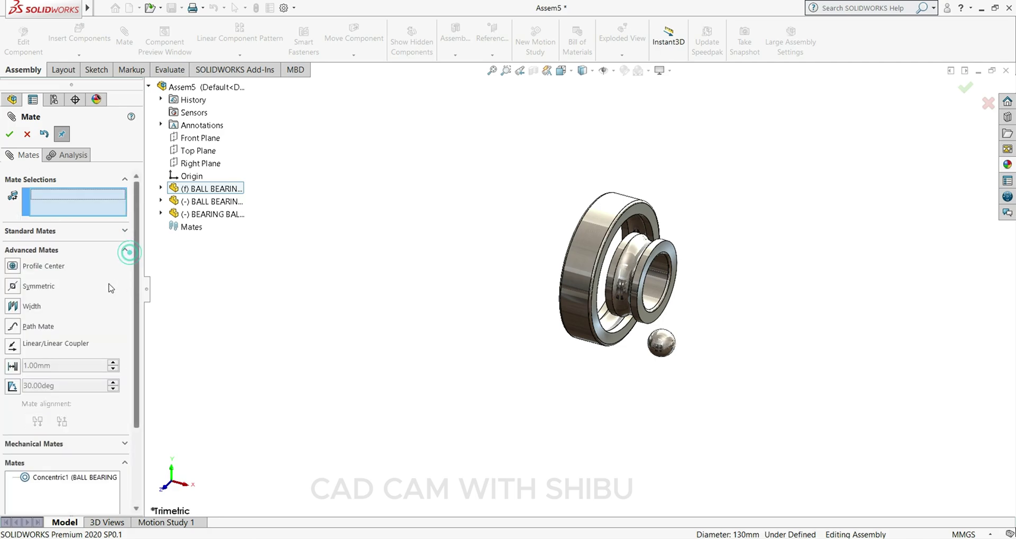
left_click(27, 309)
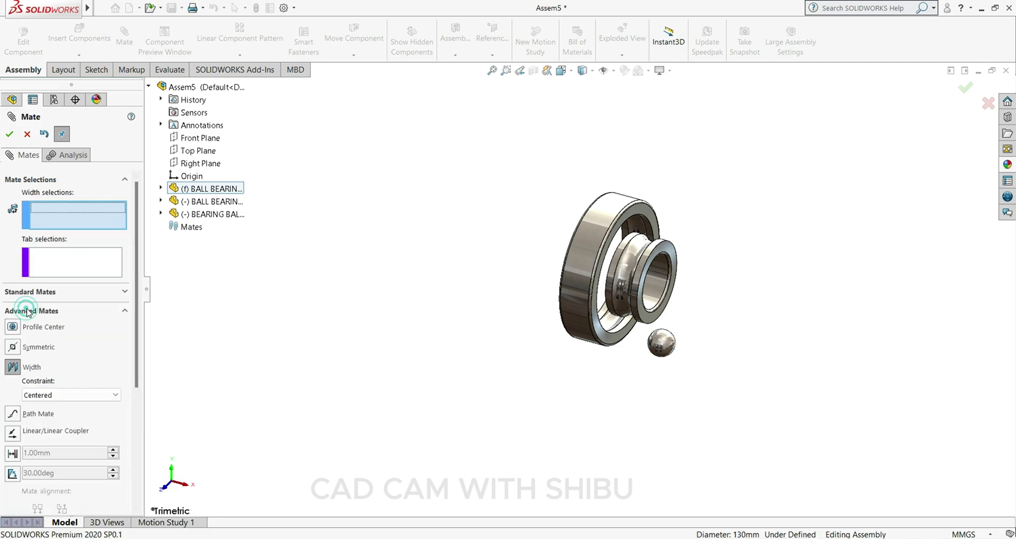
left_click(594, 309)
middle_click_drag(486, 330, 662, 379, "ctrl")
left_click(656, 362)
scroll(784, 358, "up", 3)
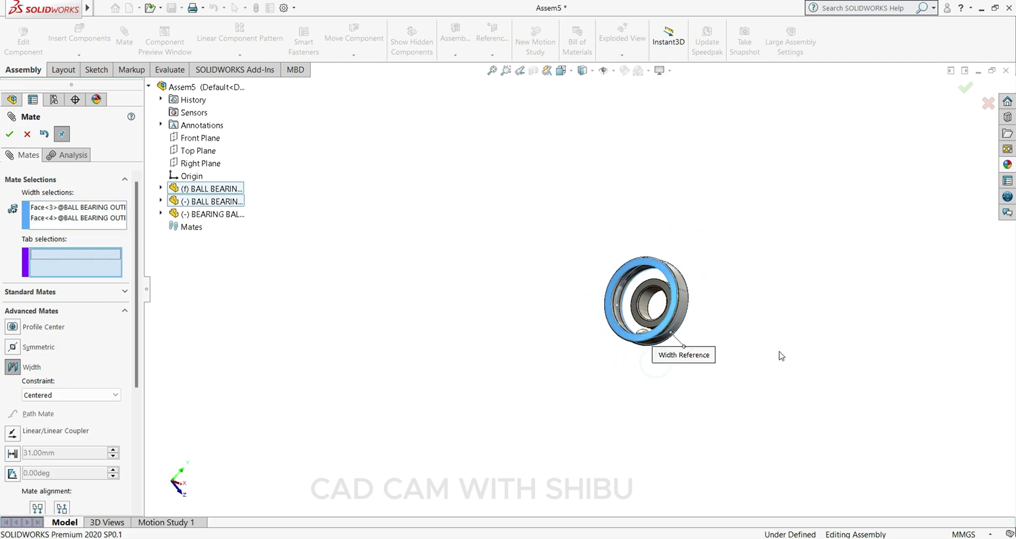
Step: Use the inner ring's two side faces as tab selections and apply the Width mate
scroll(693, 317, "down", 5)
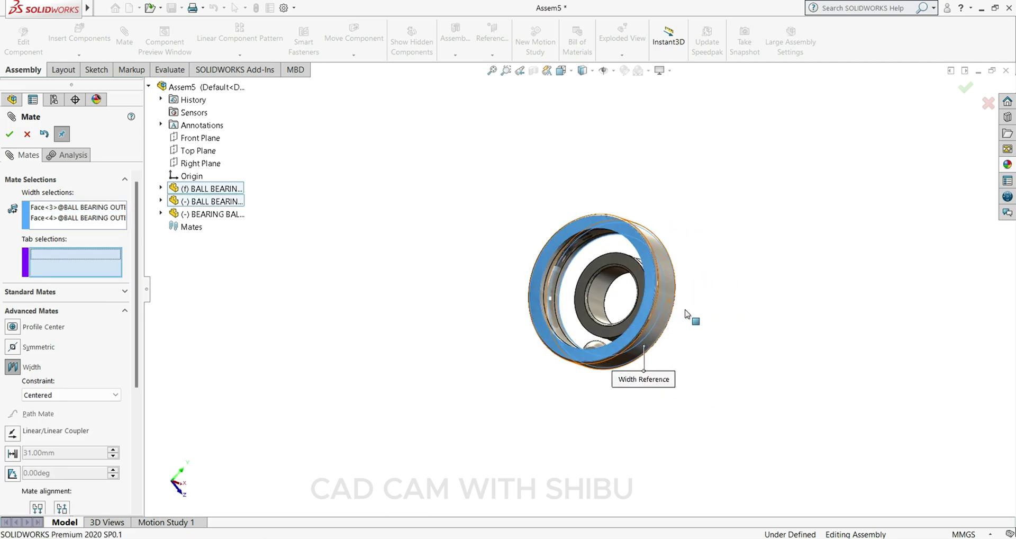
left_click(624, 285)
middle_click_drag(746, 296, 611, 347)
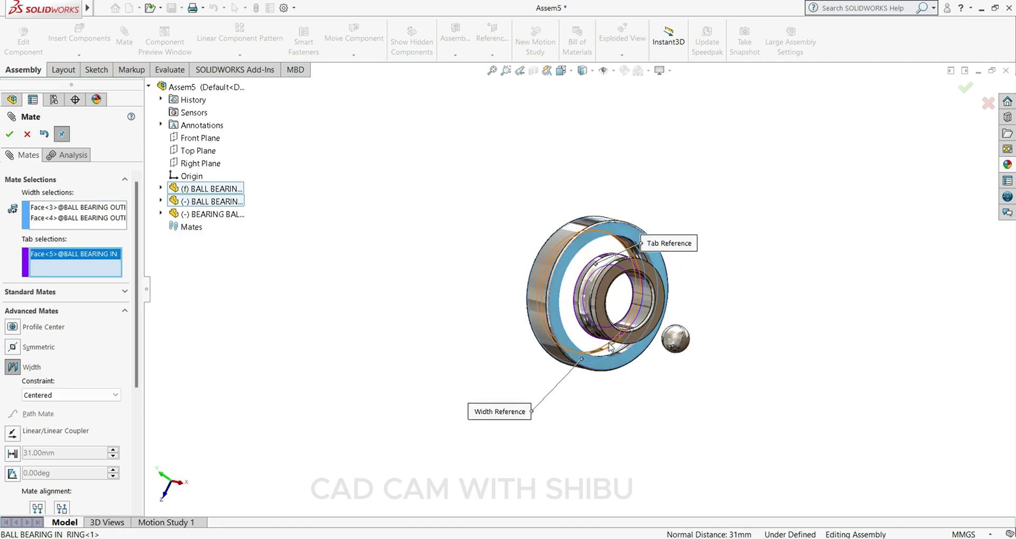
left_click(611, 348)
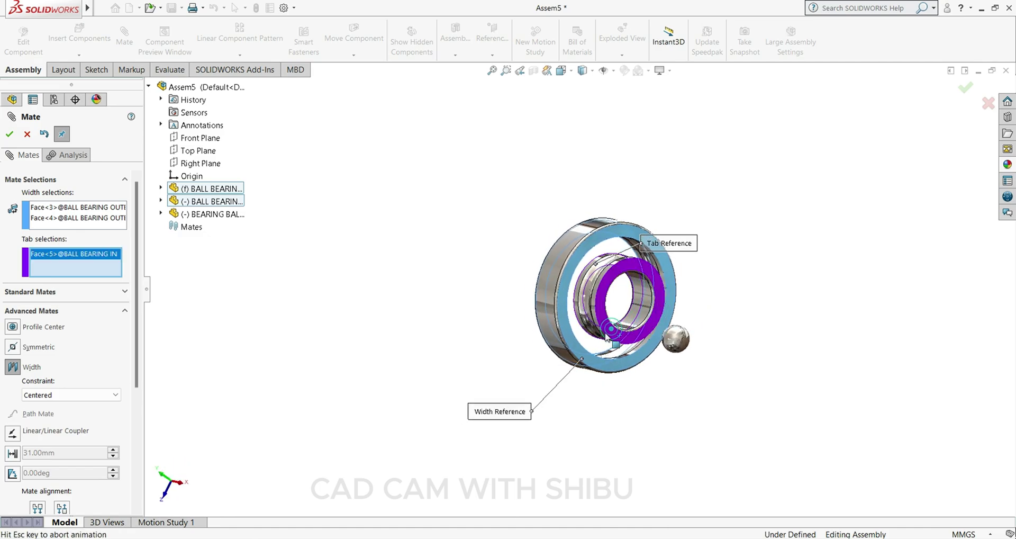
left_click(9, 135)
scroll(703, 394, "down", 3)
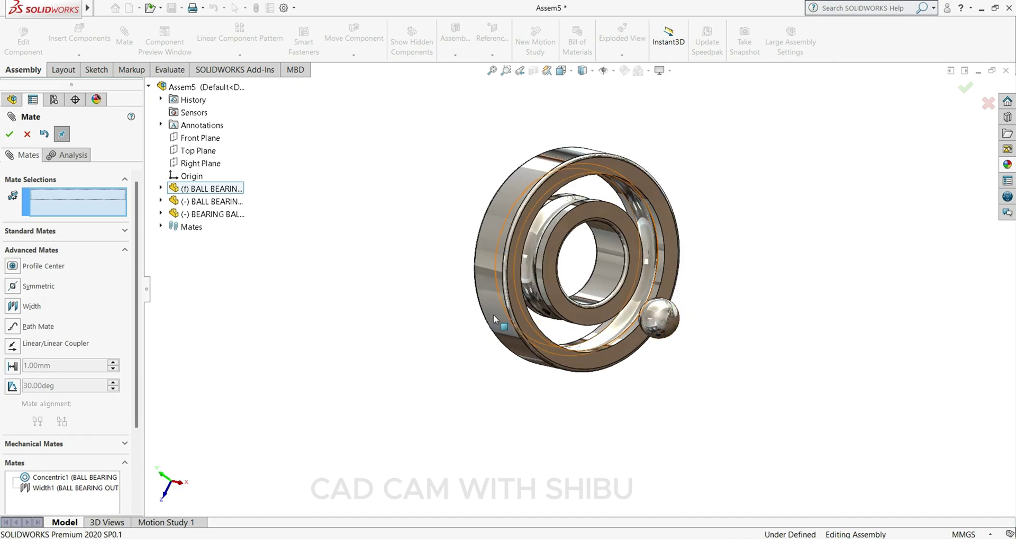
left_click(9, 134)
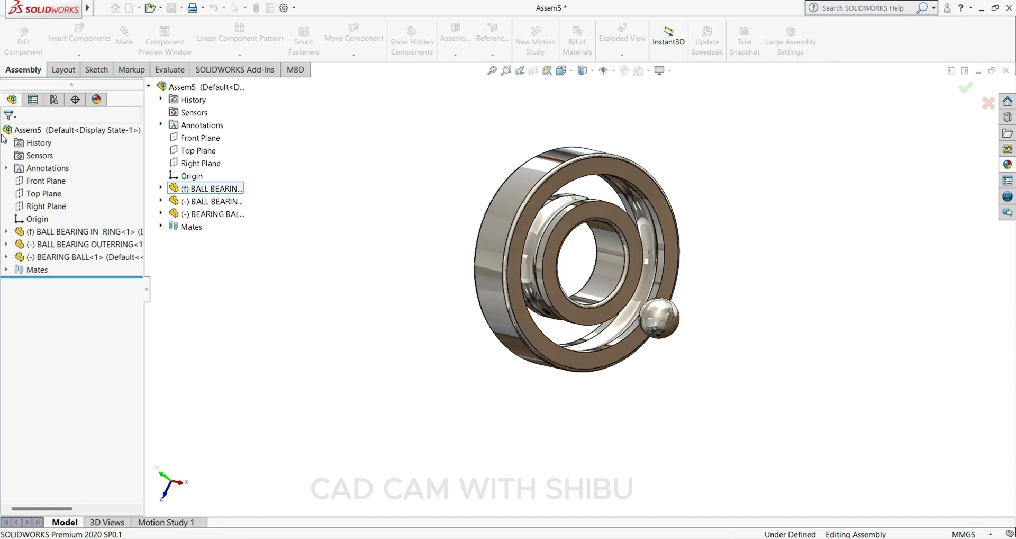
Step: Make the Front Planes of BALL BEARING IN RING and BEARING BALL coincident, and move the ball into the inner ring's bore
left_click(6, 231)
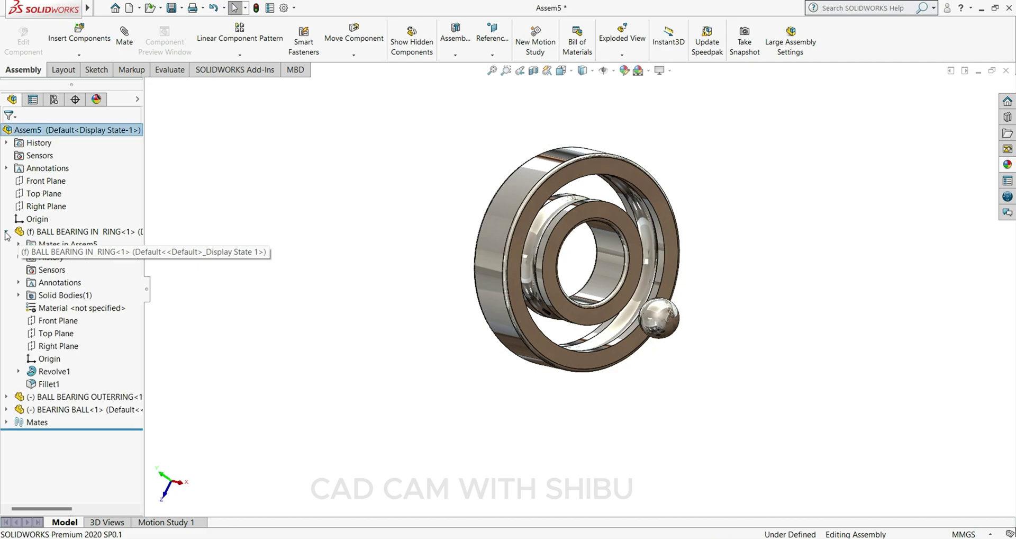
left_click(43, 321)
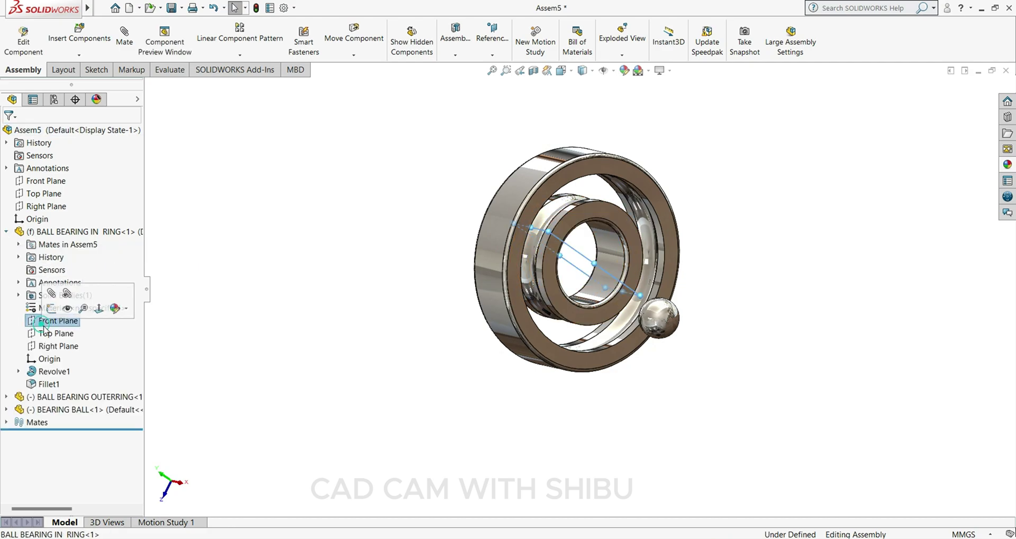
left_click(6, 410)
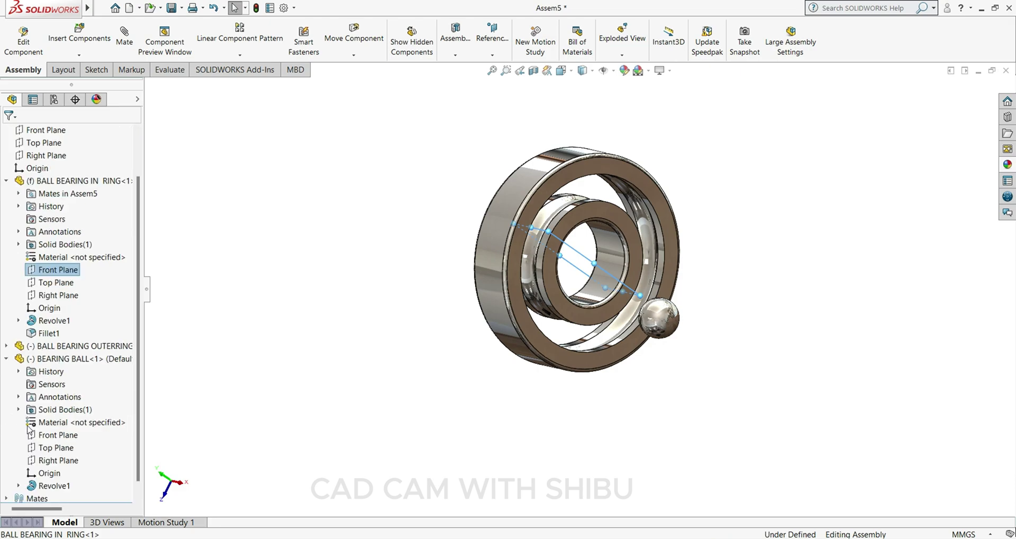
left_click(55, 435, "ctrl")
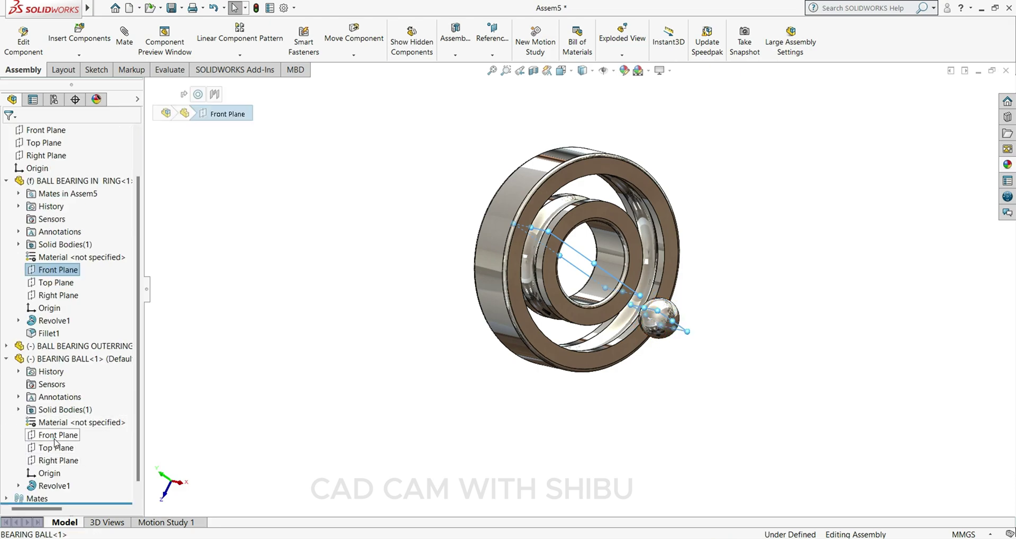
left_click(131, 49)
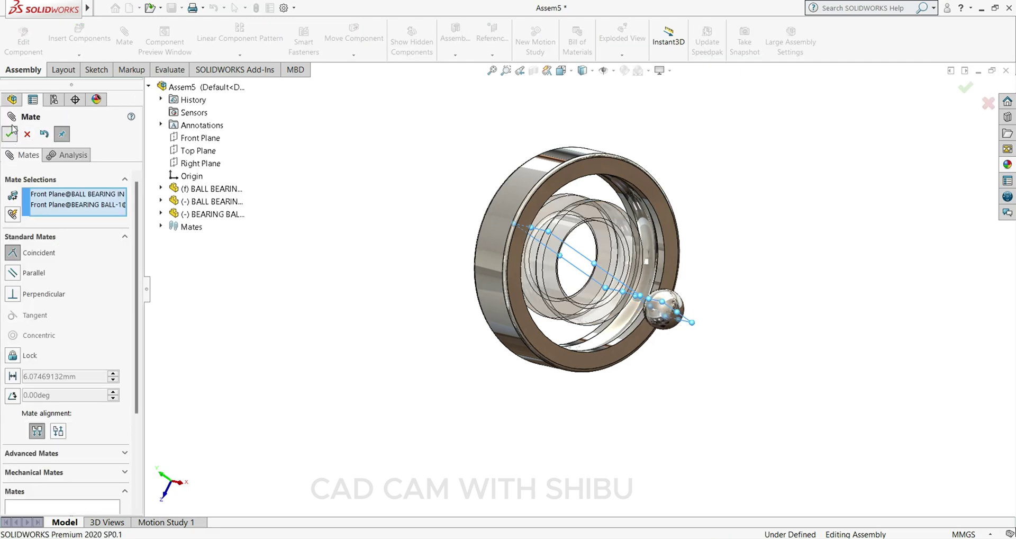
left_click(11, 134)
left_click_drag(671, 313, 593, 268)
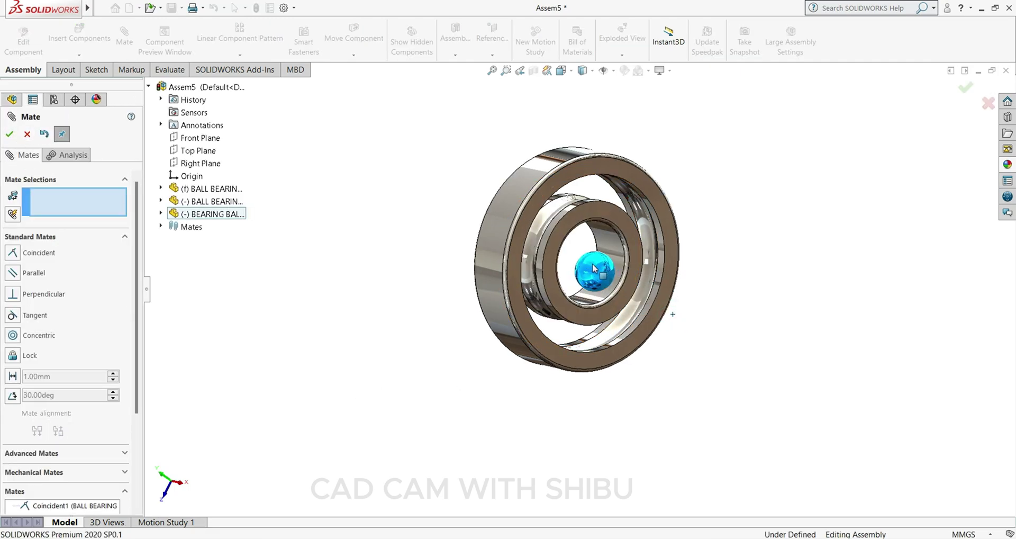
left_click(8, 136)
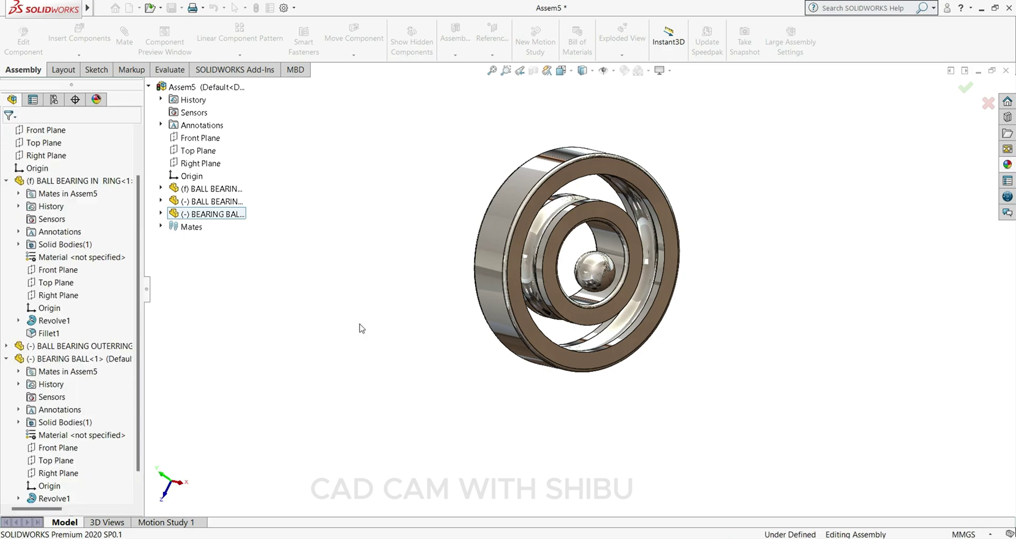
Step: Add a tangent mate between the ball and the inner ring's groove, flipping the ball to the groove's outer side
left_click(591, 274)
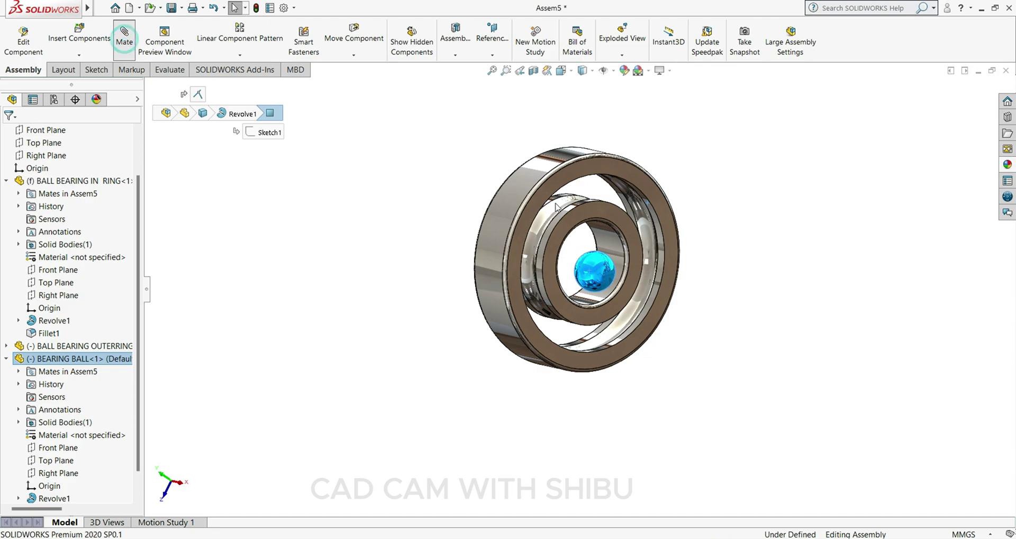
left_click(124, 40)
left_click(614, 209)
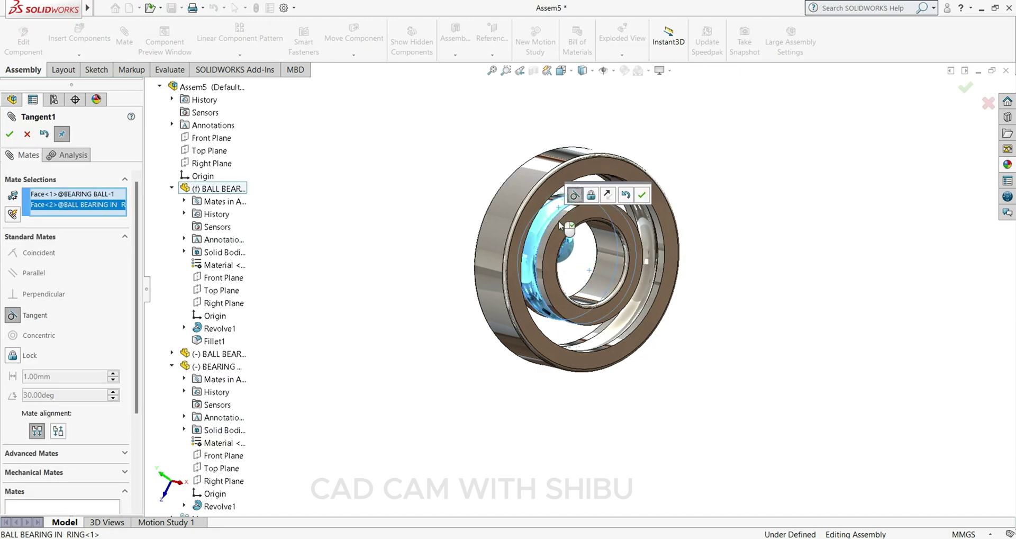
left_click(608, 194)
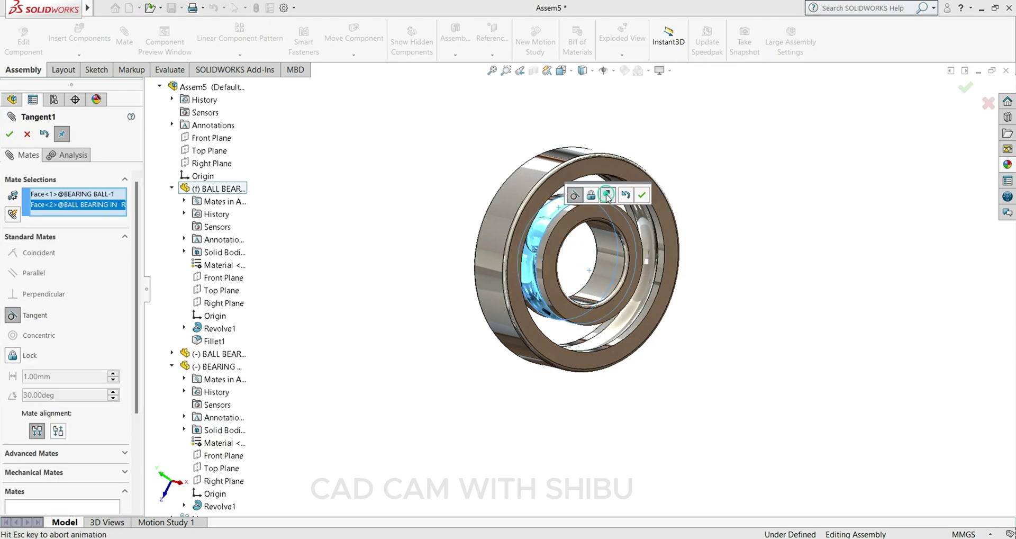
left_click(9, 135)
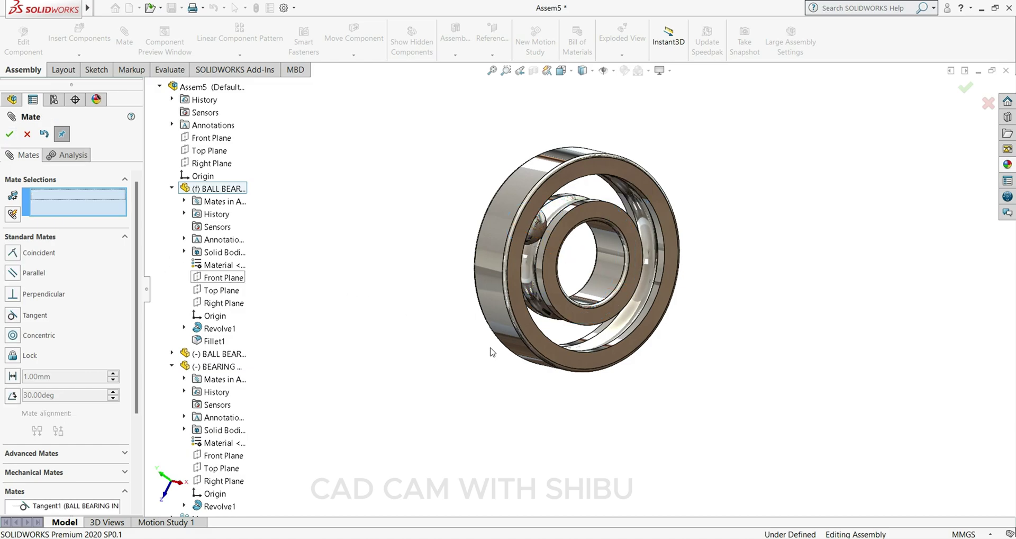
middle_click_drag(499, 409, 466, 350)
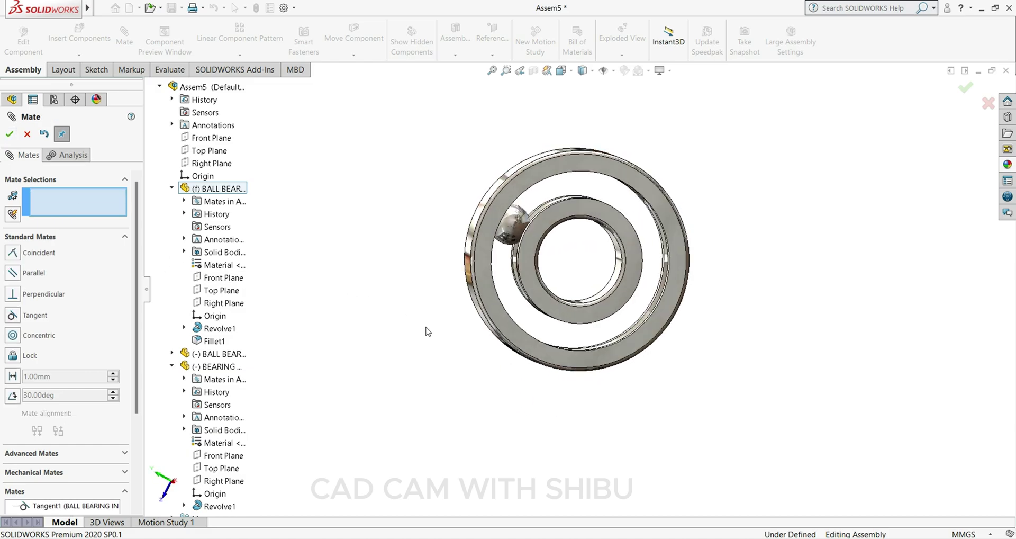
left_click(9, 134)
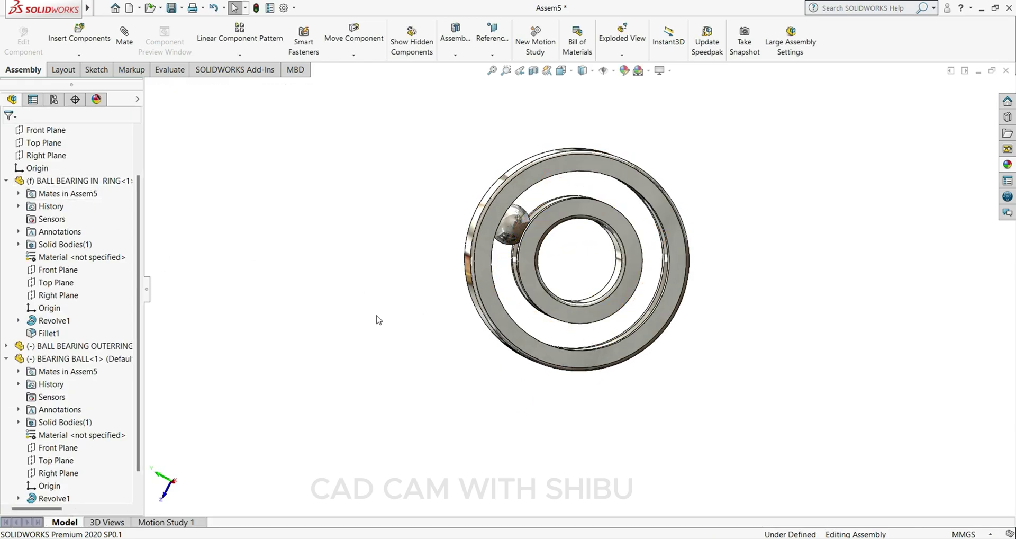
Step: Fix the outer ring, float the inner ring and rotate it inside the bearing
scroll(518, 300, "down", 2)
left_click(641, 140)
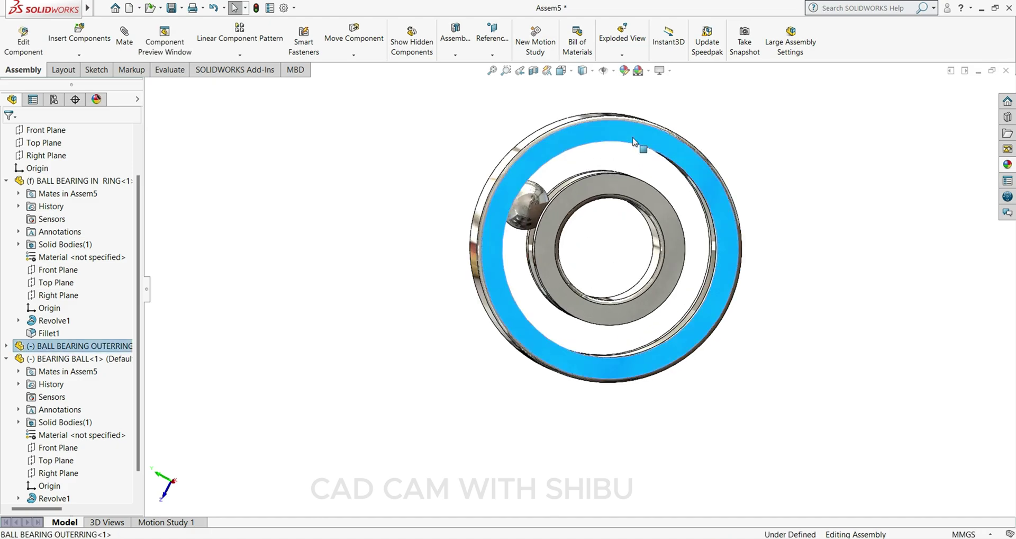
right_click(641, 140)
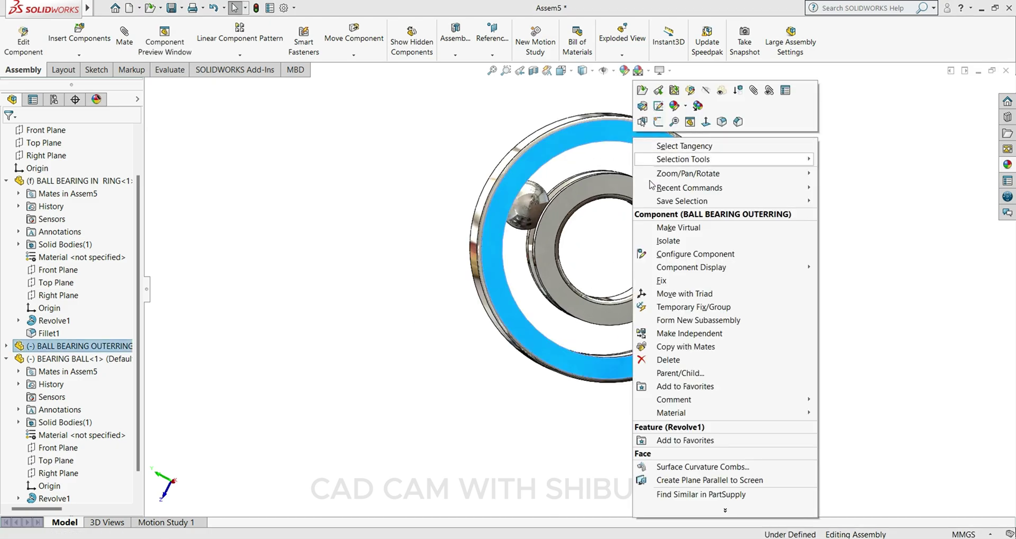
left_click(676, 282)
left_click(650, 209)
right_click(650, 209)
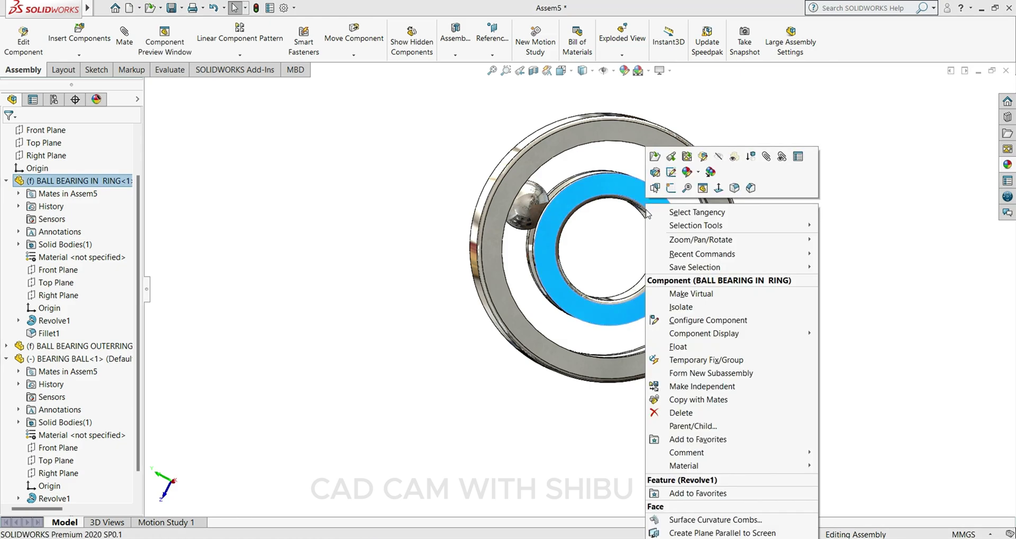
left_click(668, 348)
left_click_drag(656, 297, 613, 207)
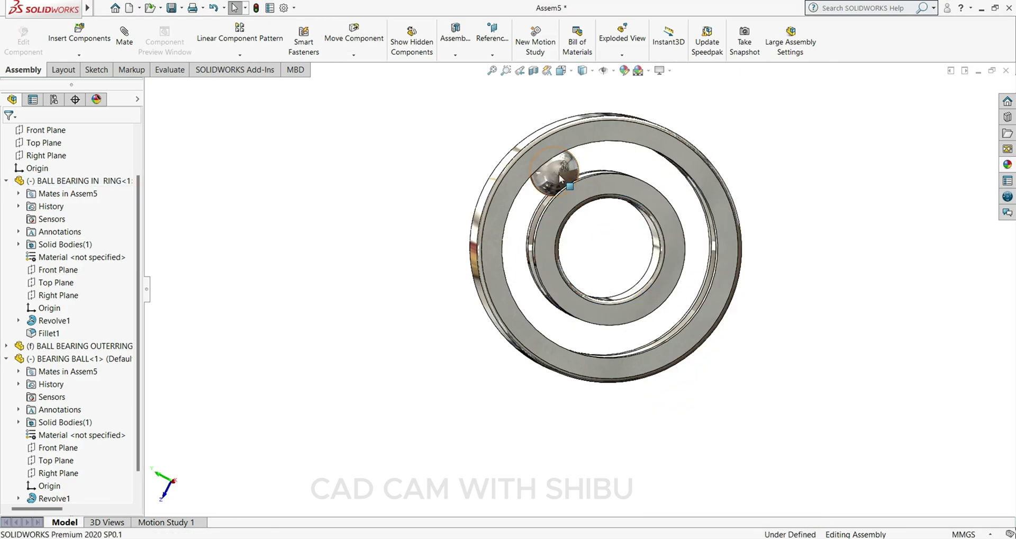
Step: Start a circular component pattern of the bearing ball and show the temporary axes
left_click(562, 176)
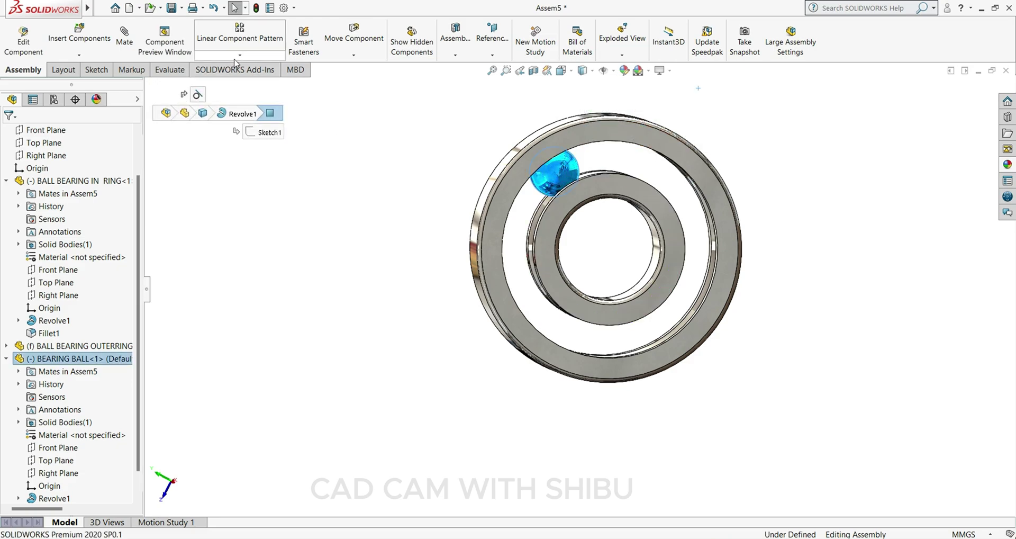
left_click(239, 54)
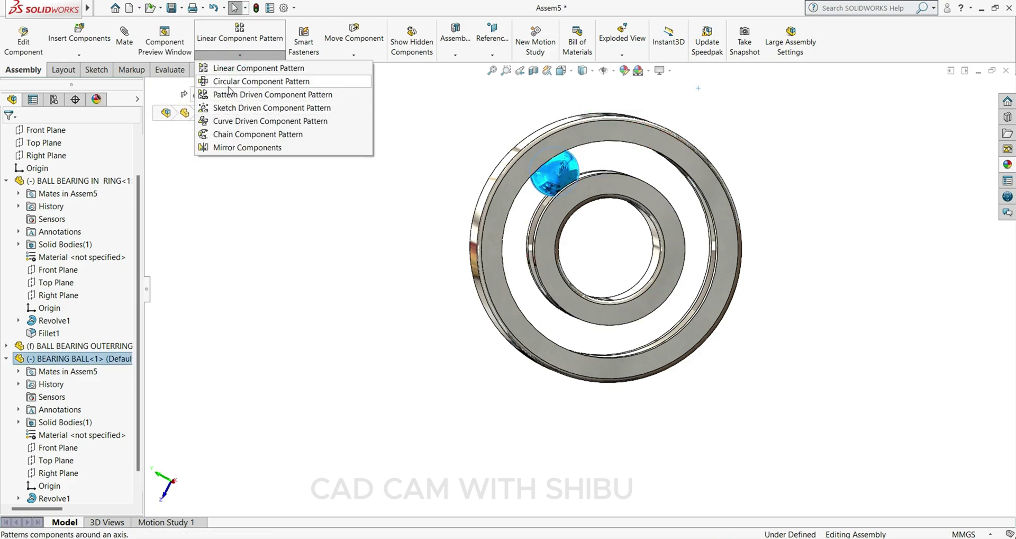
left_click(228, 82)
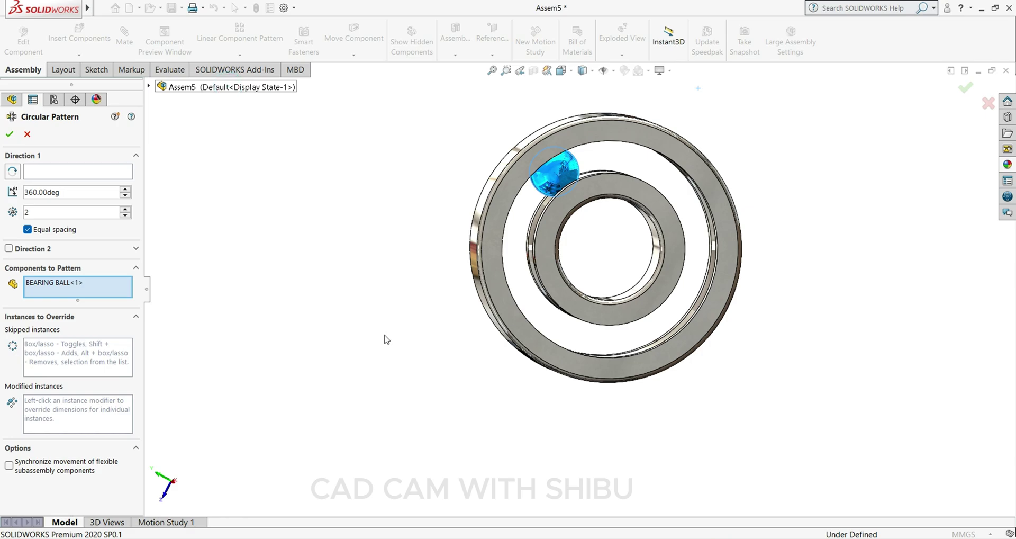
left_click(613, 70)
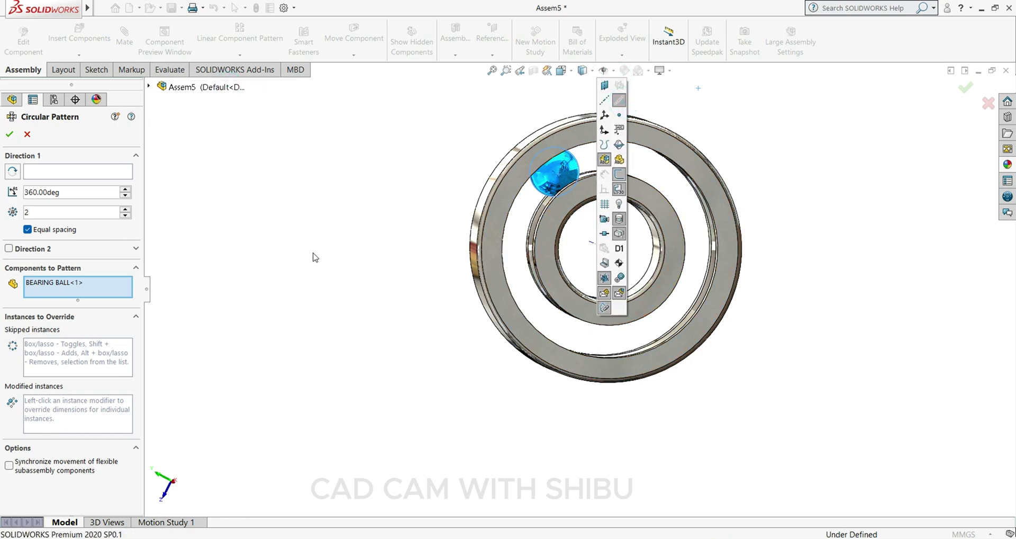
left_click(305, 236)
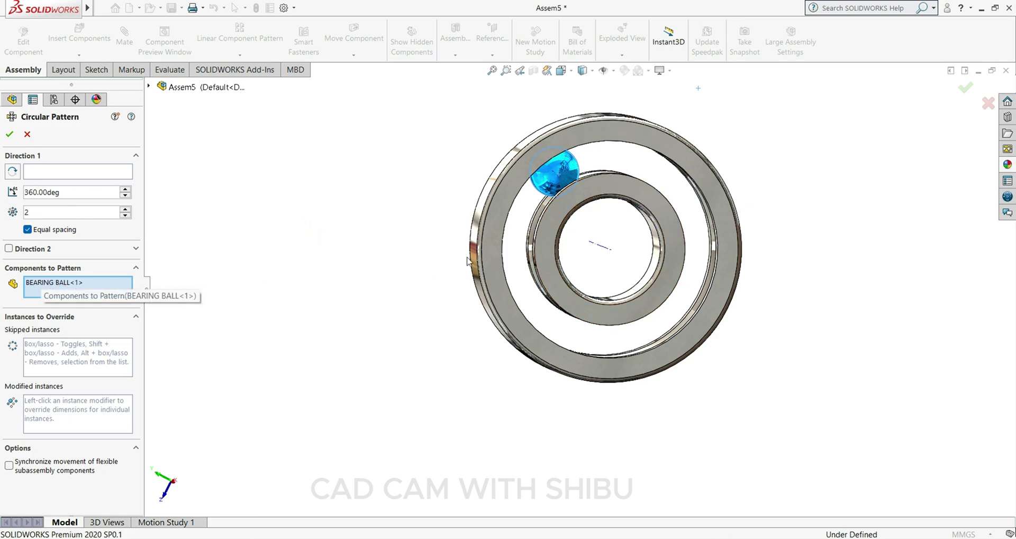
Step: Pattern the ball around the inner ring's central axis with 10 equally spaced instances over 360 degrees
scroll(608, 253, "down", 4)
left_click(606, 260)
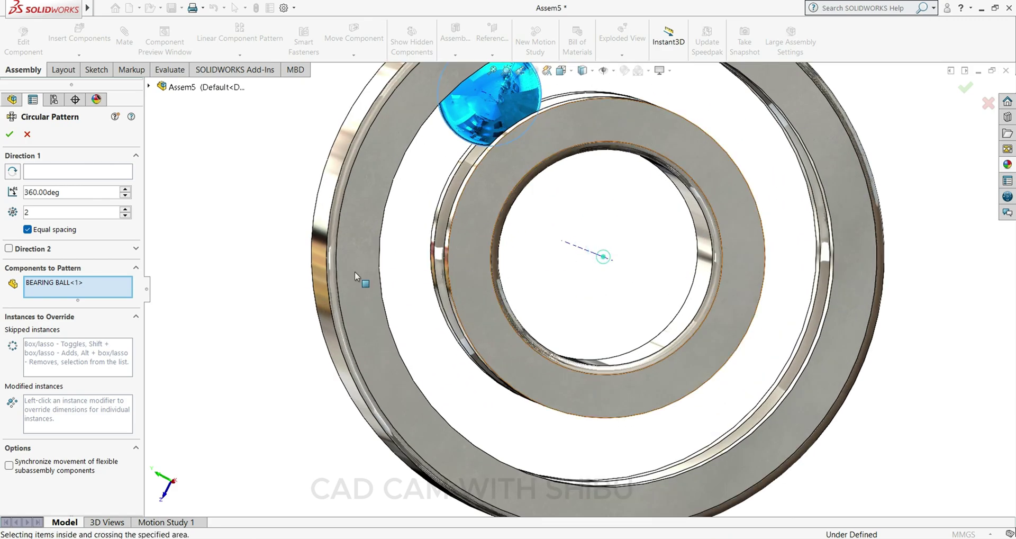
left_click(62, 175)
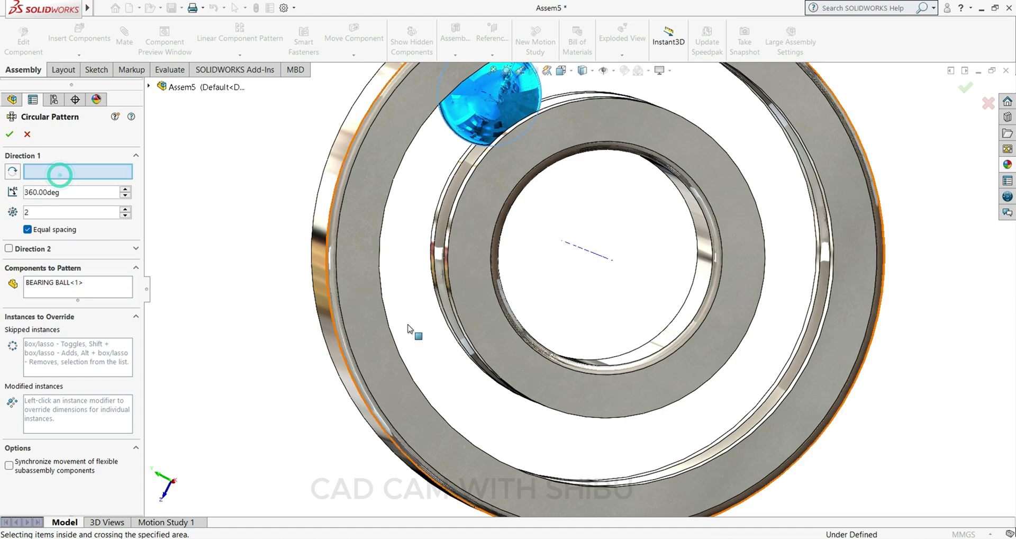
left_click(606, 259)
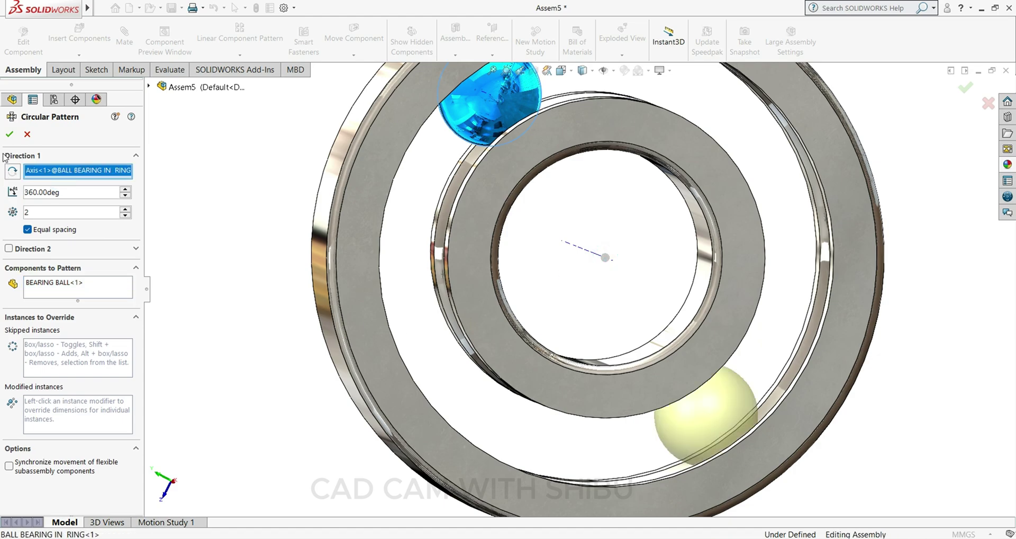
scroll(530, 302, "up", 3)
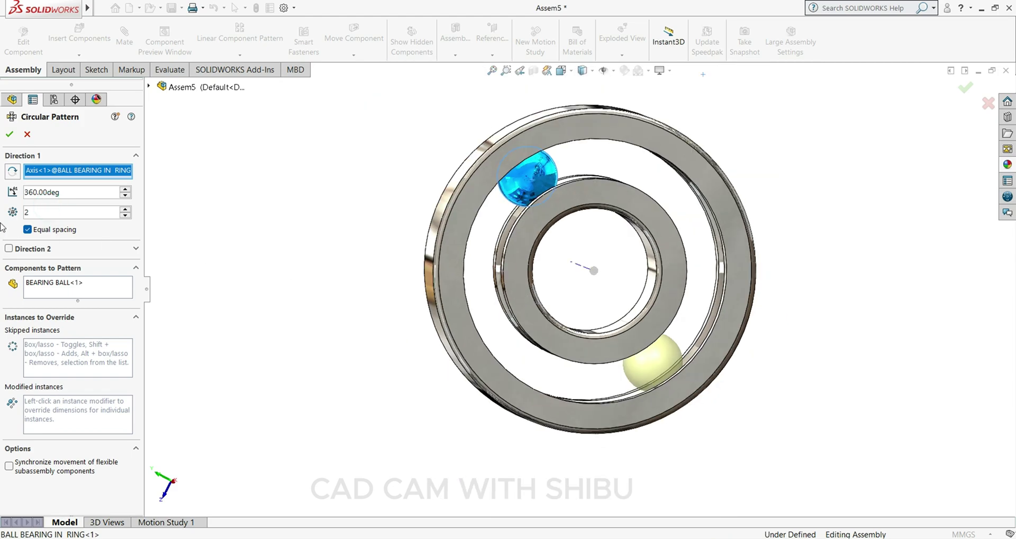
type("10")
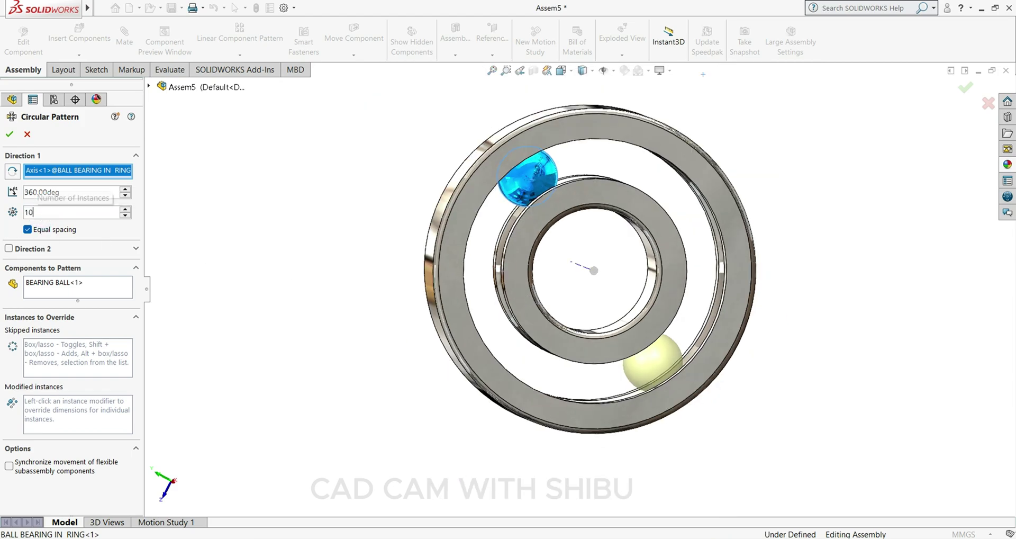
key("Return")
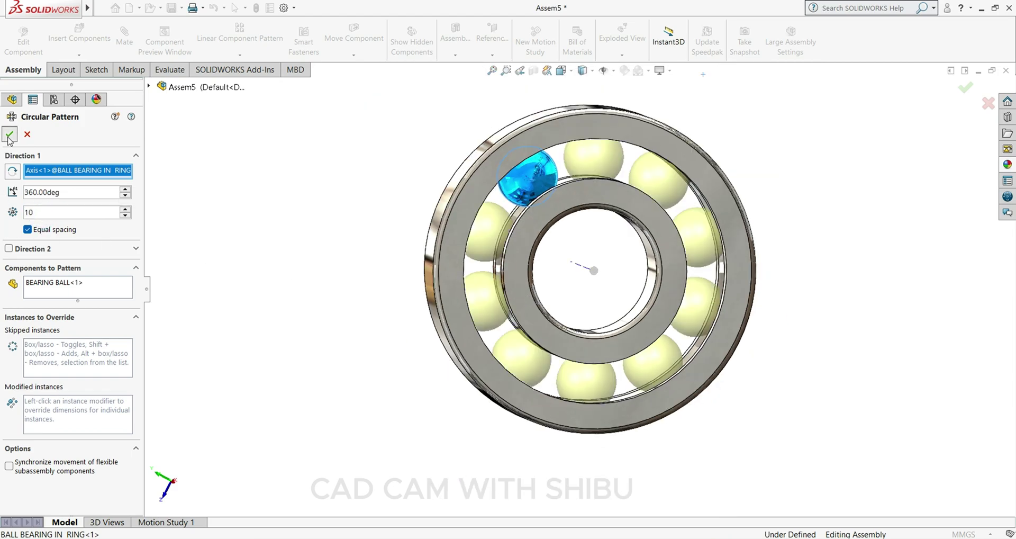
left_click(9, 136)
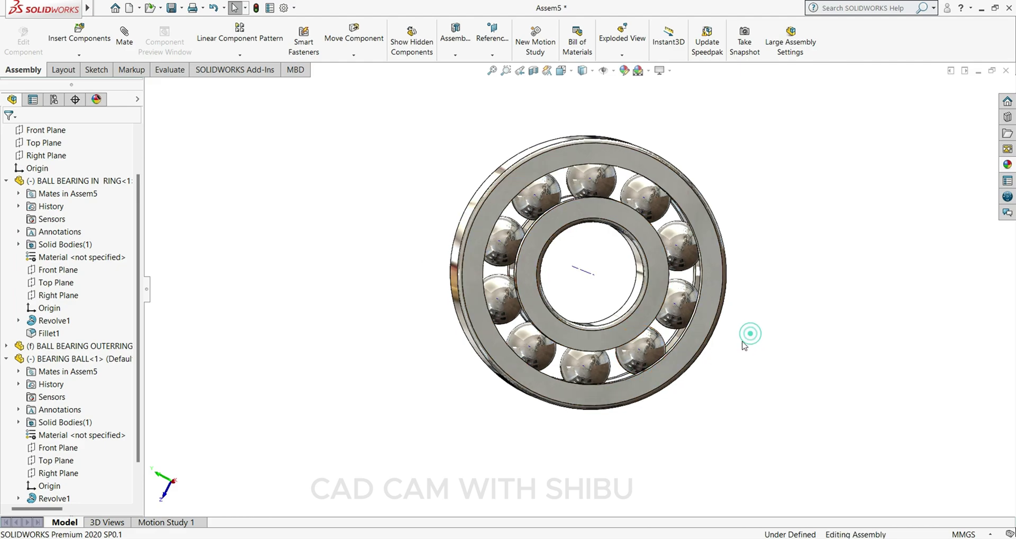
Step: Rotate the inner ring inside the outer ring to test the movement of the patterned balls
scroll(741, 343, "up", 1)
left_click(586, 275)
middle_click_drag(585, 276, 618, 295)
left_click(703, 296)
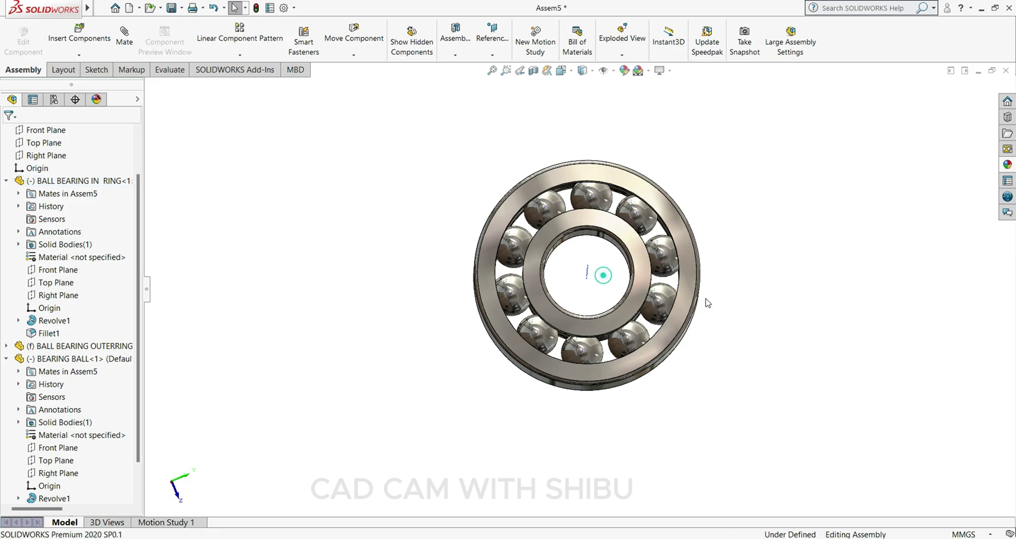
scroll(699, 301, "down", 3)
scroll(634, 316, "up", 3)
middle_click_drag(477, 356, 630, 281)
scroll(630, 281, "down", 2)
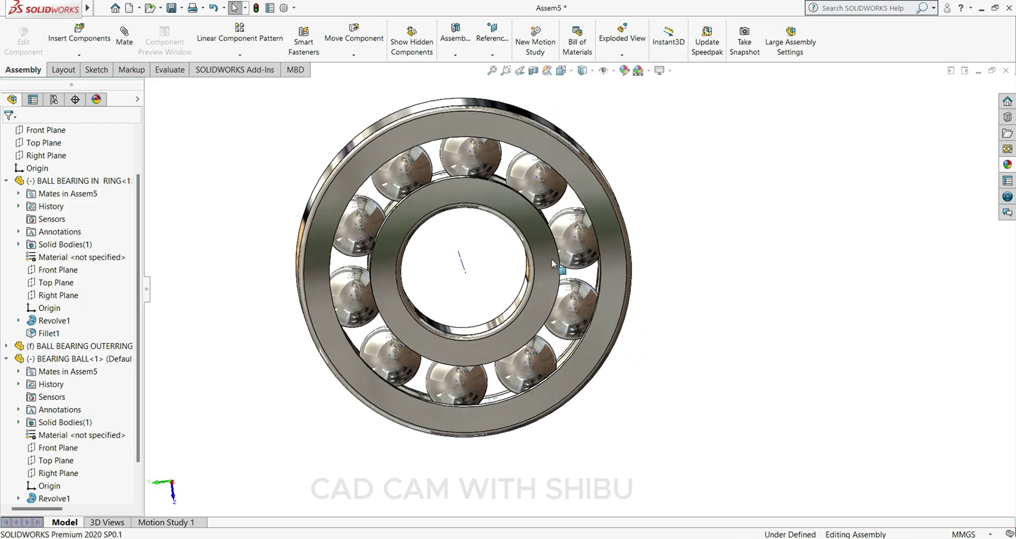
left_click_drag(541, 250, 432, 195)
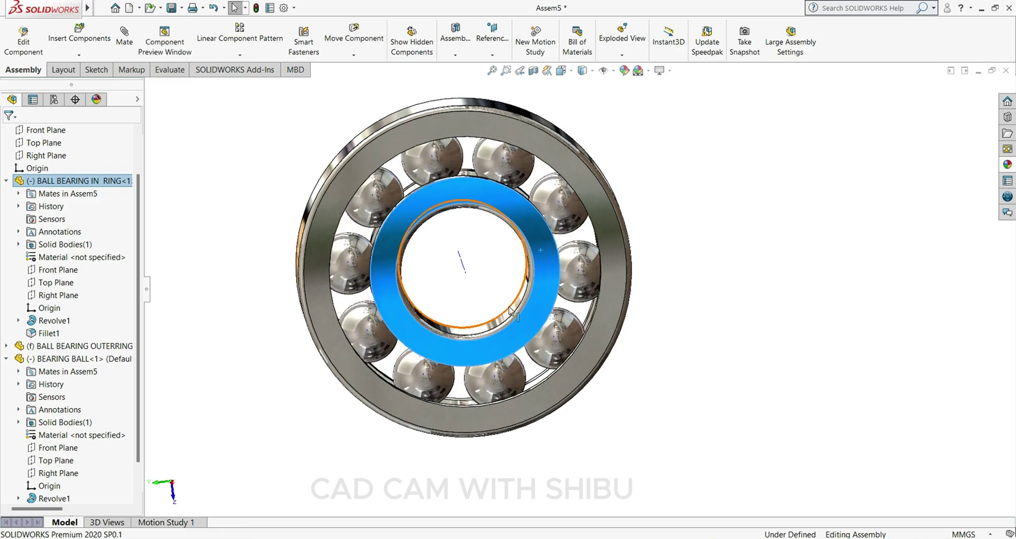
Step: Hide the temporary axes in the bearing assembly
scroll(681, 327, "up", 3)
left_click(690, 330)
middle_click_drag(693, 332, 667, 398)
left_click(613, 73)
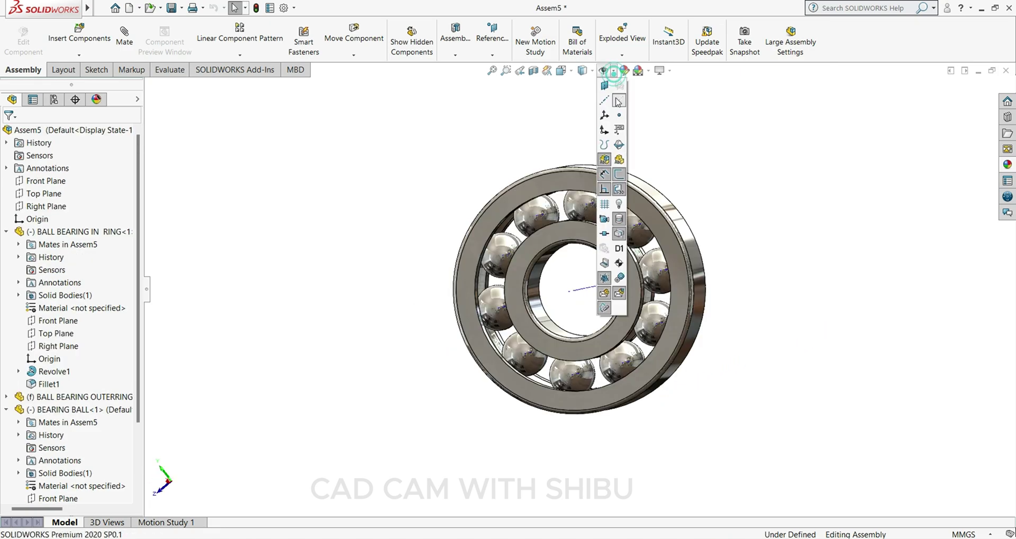
left_click(776, 309)
middle_click_drag(748, 343, 545, 469)
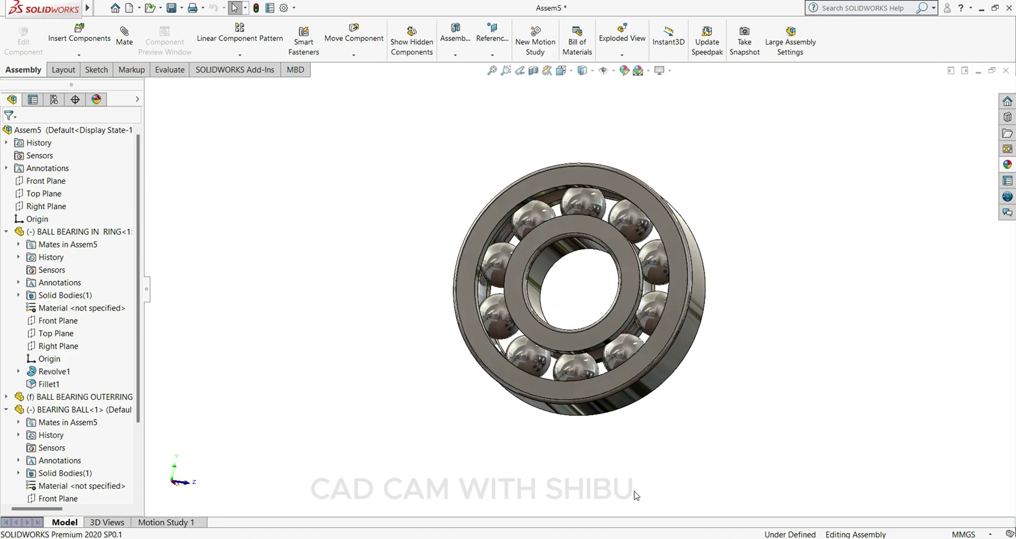